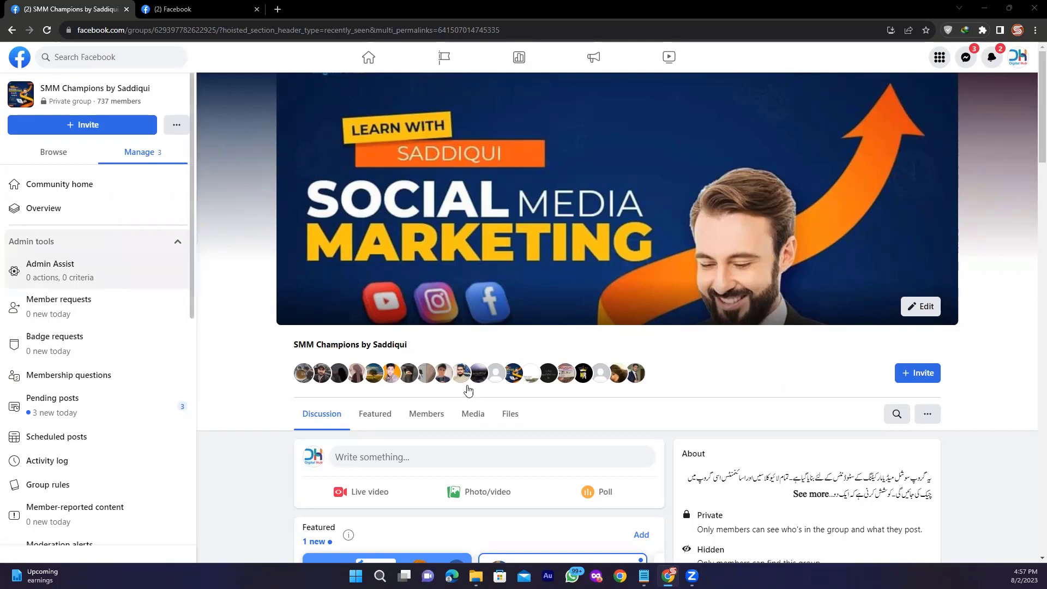
Bring up the Notepad notes and highlight the "Direct From Your Page" and "Ads Manager" lines in turn.
{"action": "key", "text": "alt+Tab"}
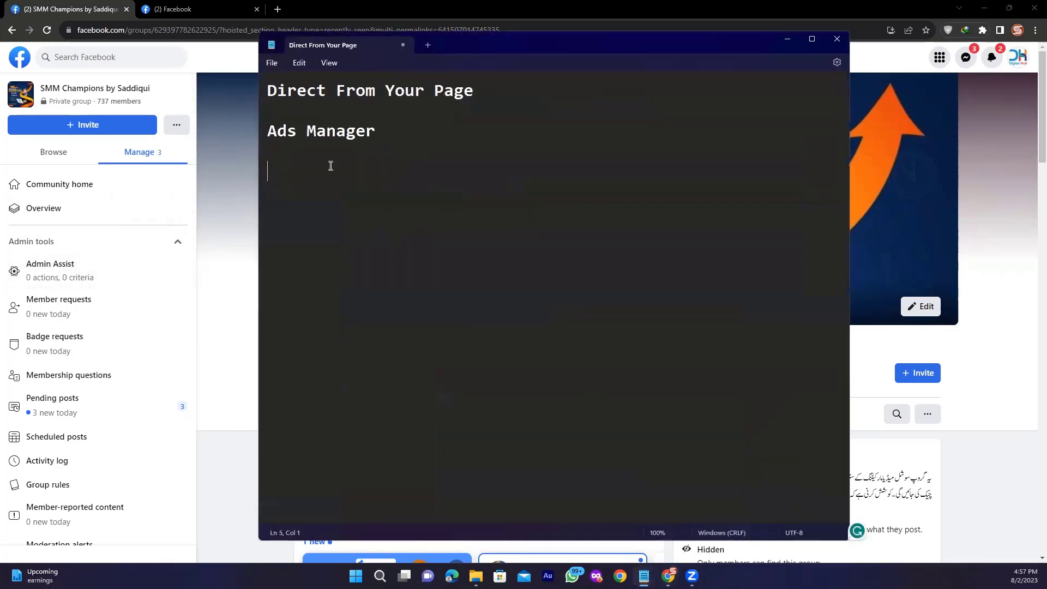
{"action": "left_click_drag", "start_coordinate": [483, 94], "coordinate": [277, 92]}
{"action": "left_click_drag", "start_coordinate": [269, 134], "coordinate": [385, 133]}
Browse the posts on the Digital Hub Facebook page and open the boost setup for the voice-over training post.
{"action": "left_click", "coordinate": [187, 4]}
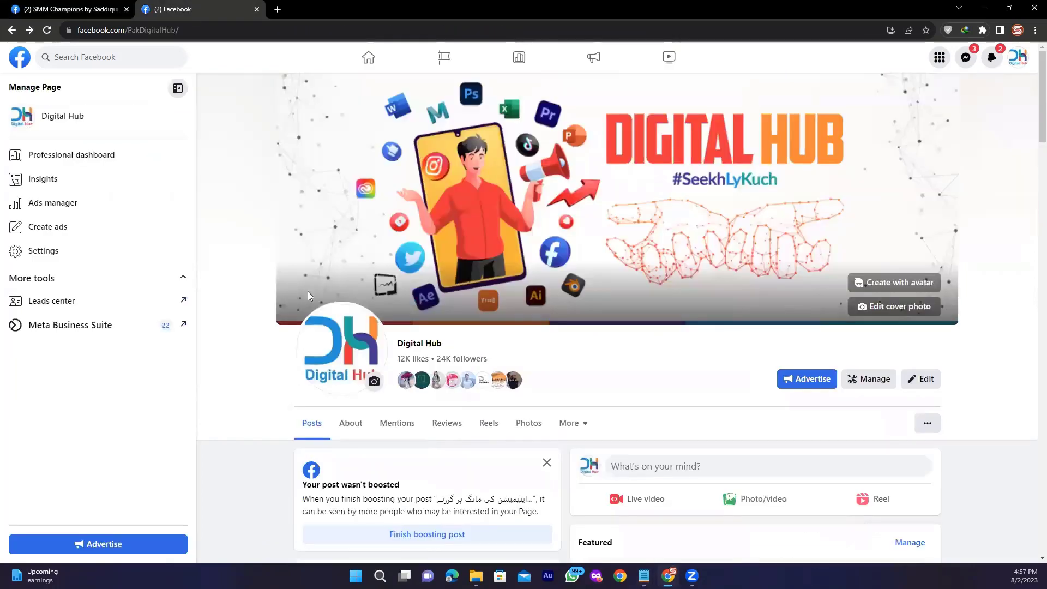
{"action": "scroll", "coordinate": [676, 386], "scroll_direction": "down", "scroll_amount": 9}
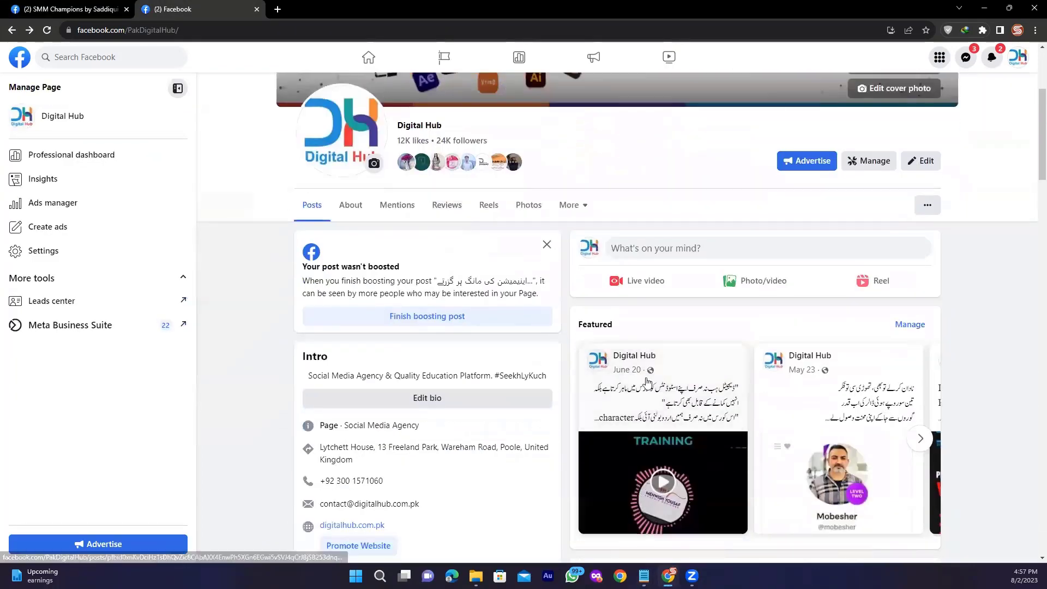
{"action": "scroll", "coordinate": [685, 240], "scroll_direction": "down", "scroll_amount": 3}
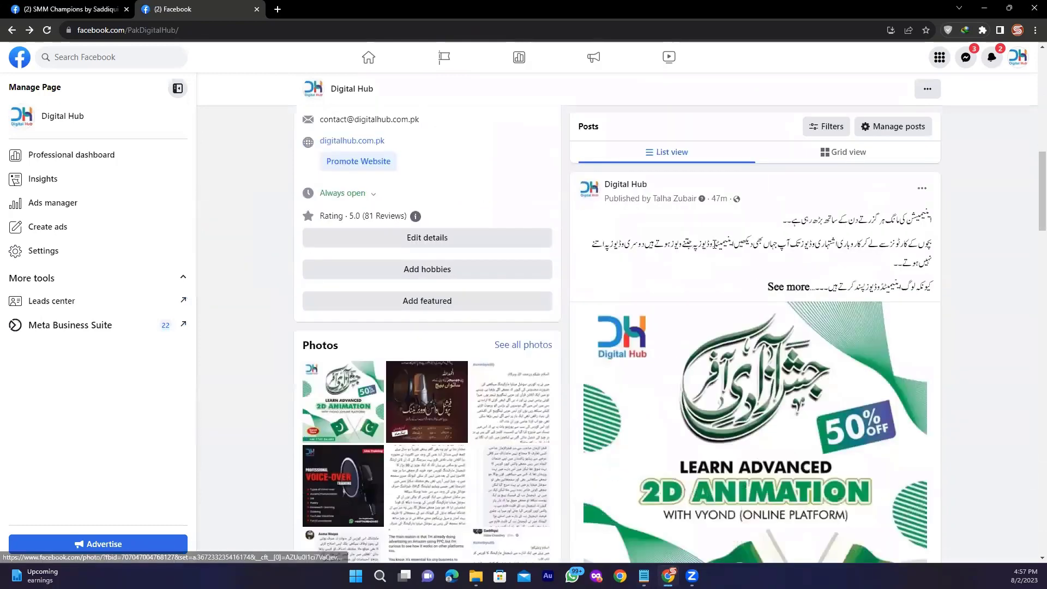
{"action": "scroll", "coordinate": [770, 314], "scroll_direction": "down", "scroll_amount": 3}
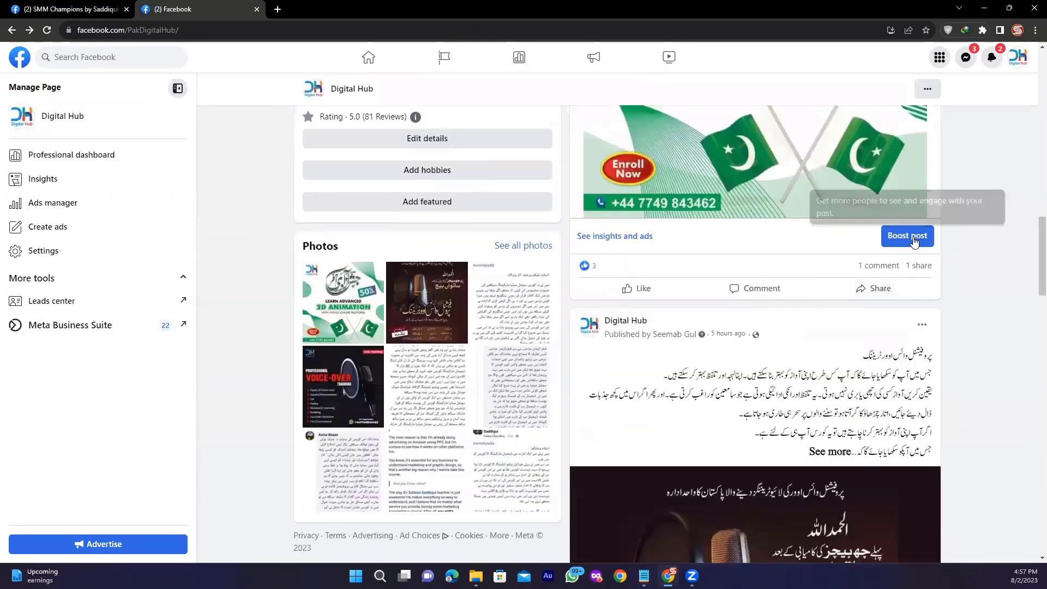
{"action": "scroll", "coordinate": [860, 315], "scroll_direction": "down", "scroll_amount": 4}
{"action": "scroll", "coordinate": [860, 314], "scroll_direction": "down", "scroll_amount": 6}
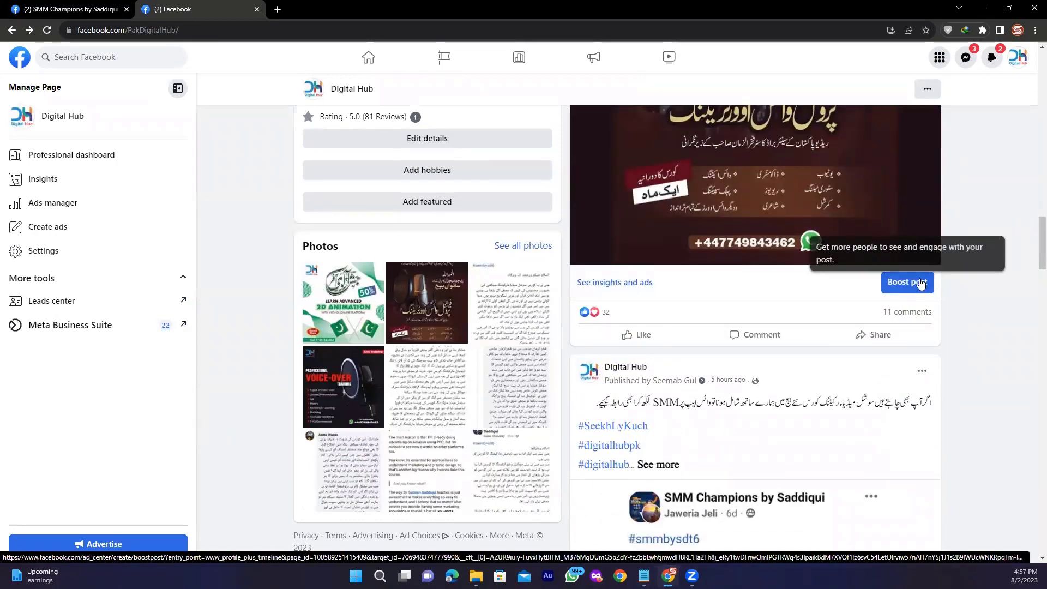
{"action": "scroll", "coordinate": [905, 285], "scroll_direction": "down", "scroll_amount": 4}
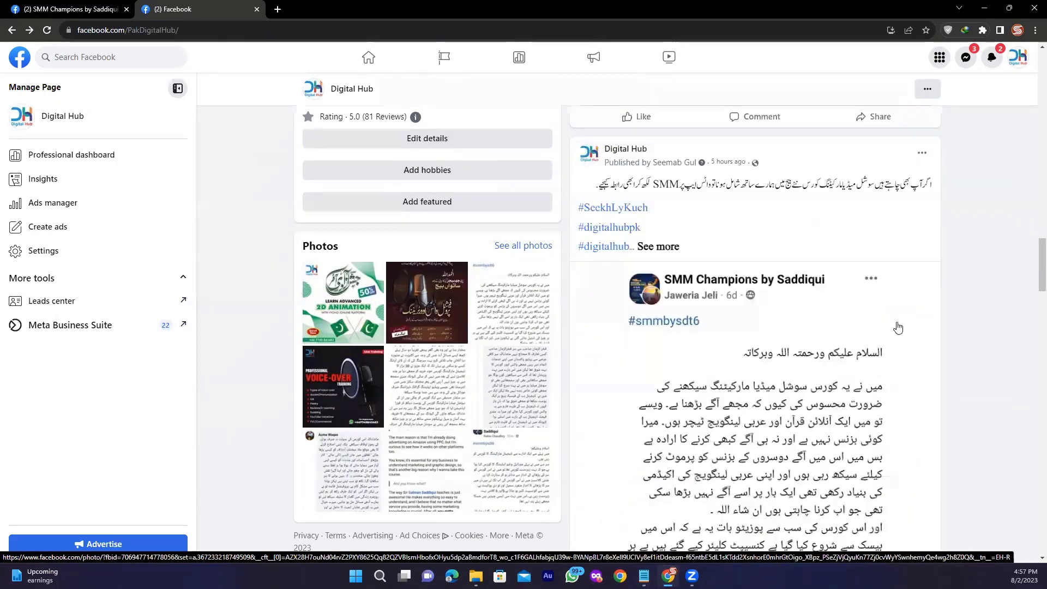
{"action": "scroll", "coordinate": [905, 284], "scroll_direction": "up", "scroll_amount": 4}
{"action": "left_click", "coordinate": [907, 284]}
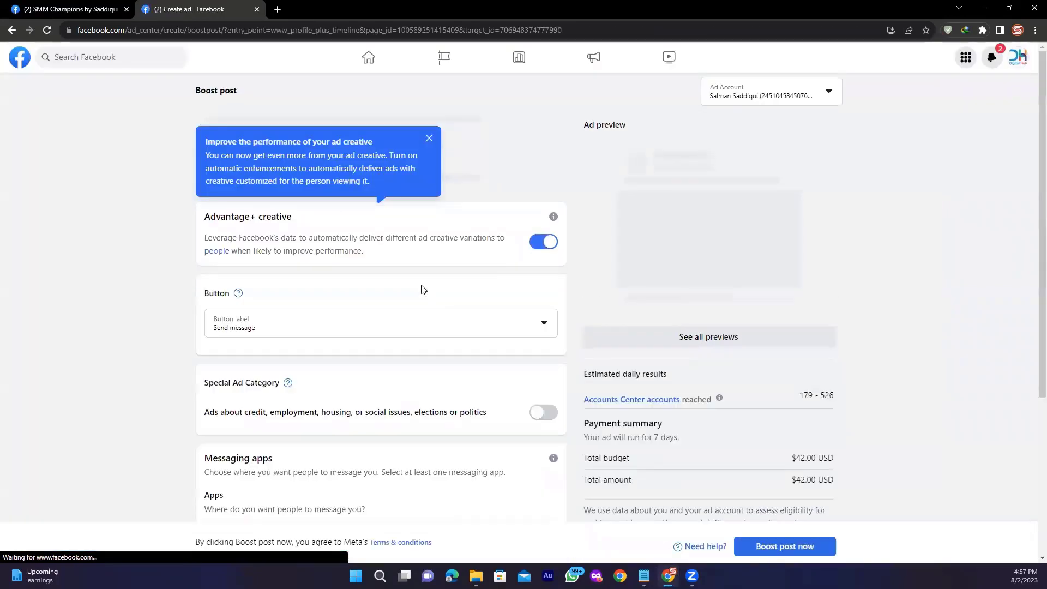
Review the boost settings for messaging apps, audience, duration and total budget, and return to the Digital Hub page.
{"action": "scroll", "coordinate": [426, 295], "scroll_direction": "down", "scroll_amount": 6}
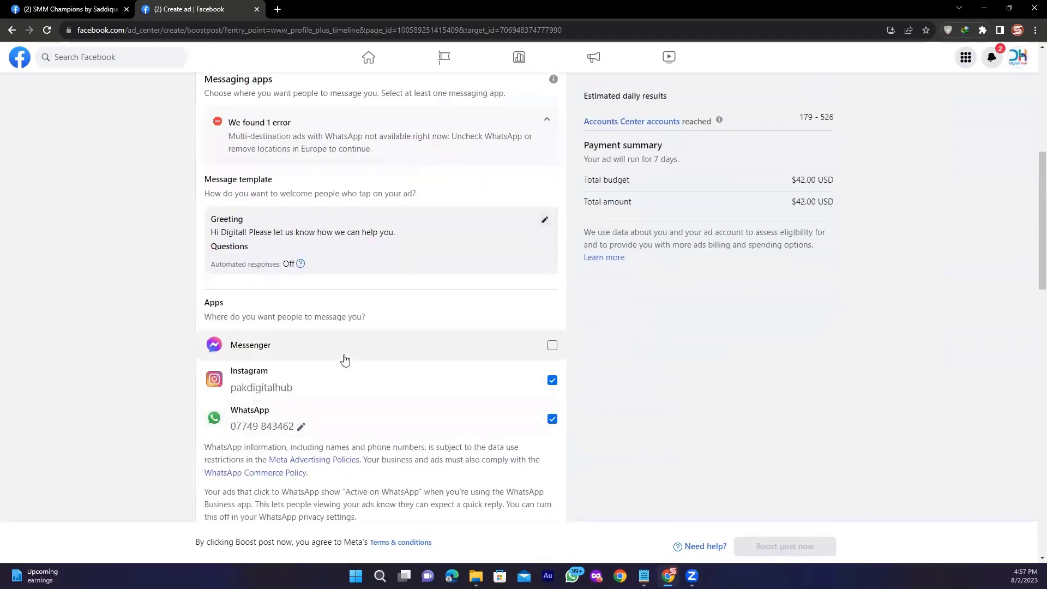
{"action": "scroll", "coordinate": [342, 358], "scroll_direction": "down", "scroll_amount": 2}
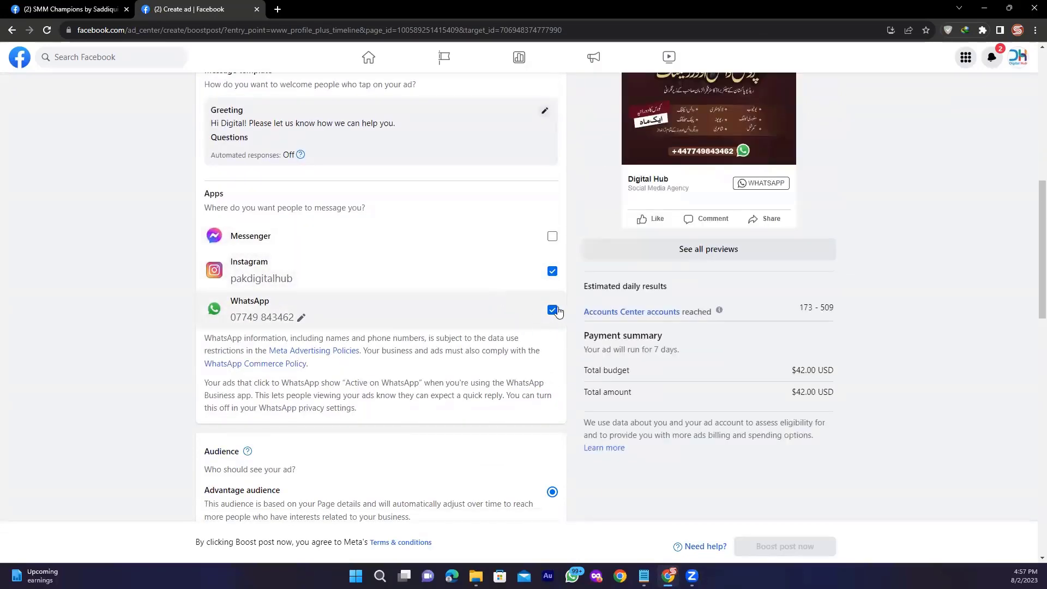
{"action": "scroll", "coordinate": [498, 315], "scroll_direction": "down", "scroll_amount": 6}
{"action": "scroll", "coordinate": [333, 331], "scroll_direction": "down", "scroll_amount": 9}
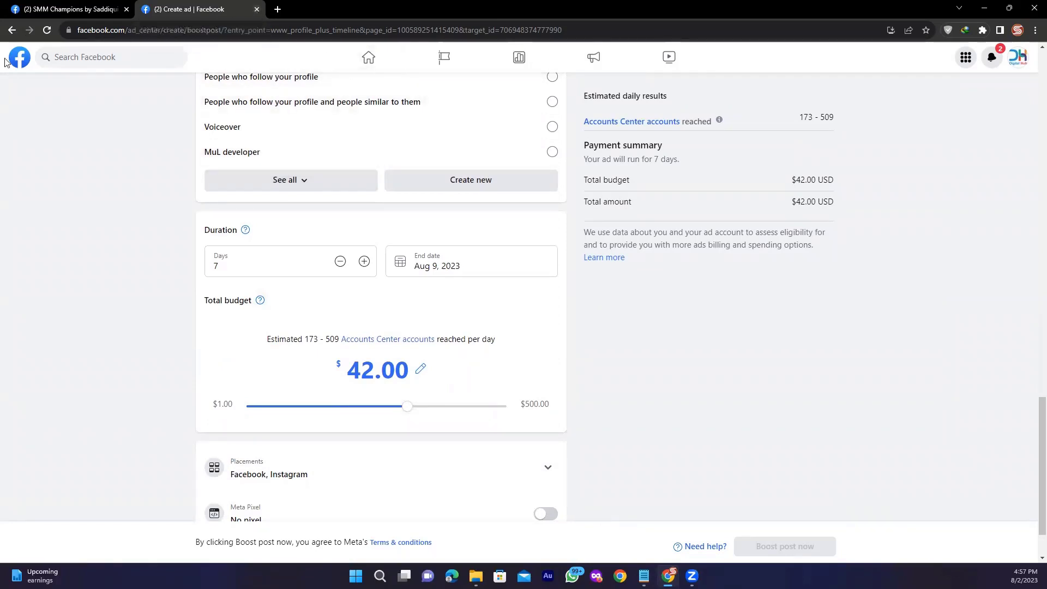
{"action": "left_click", "coordinate": [12, 33]}
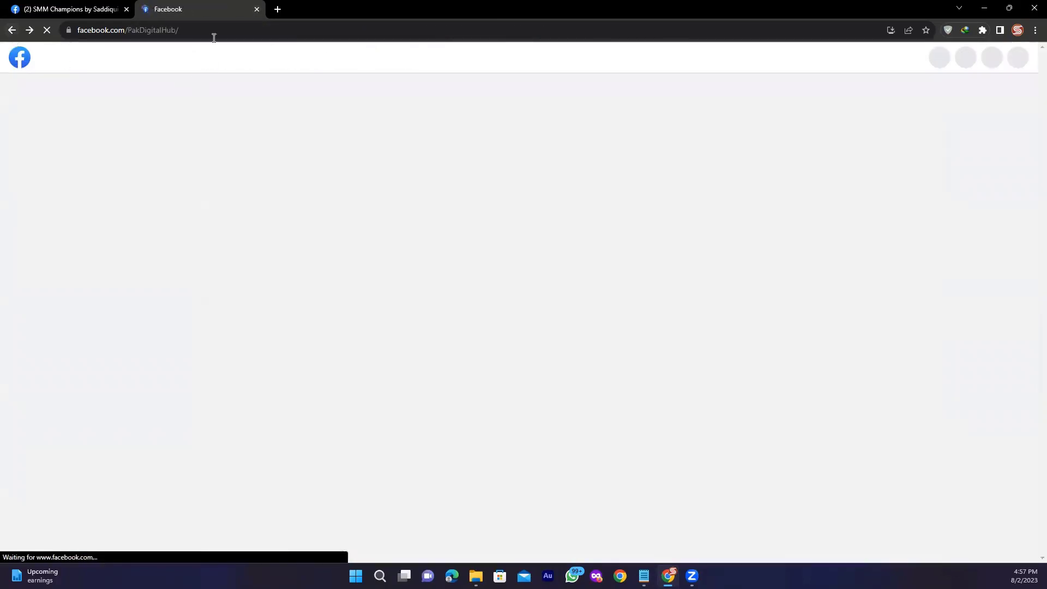
Search Google for "ads manager" in a new browser tab and open Meta Ads Manager from the sponsored result.
{"action": "left_click", "coordinate": [277, 10]}
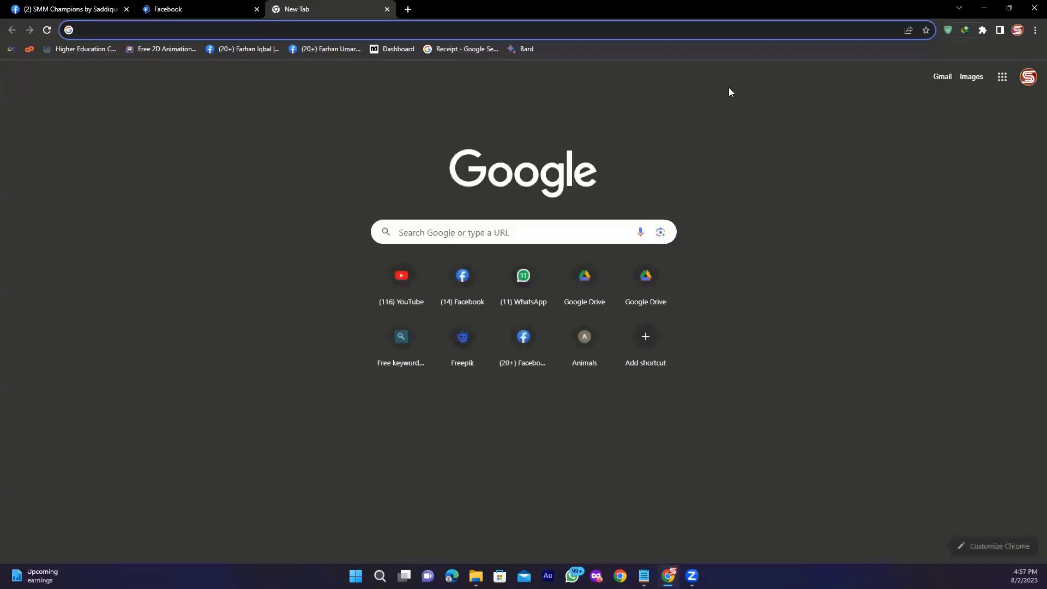
{"action": "type", "text": "ads manager"}
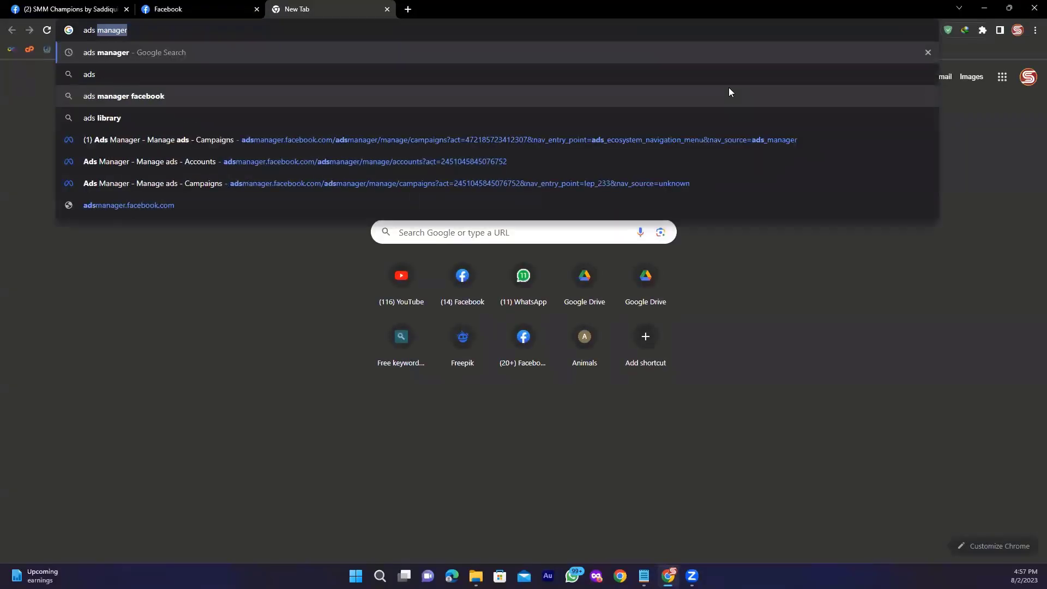
{"action": "key", "text": "Return"}
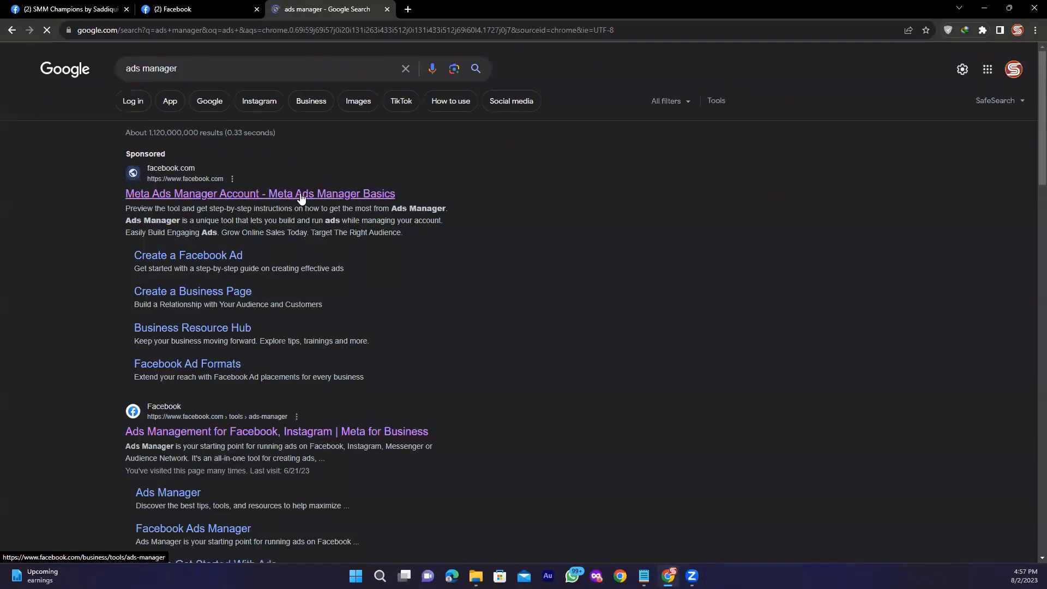
{"action": "left_click", "coordinate": [301, 197]}
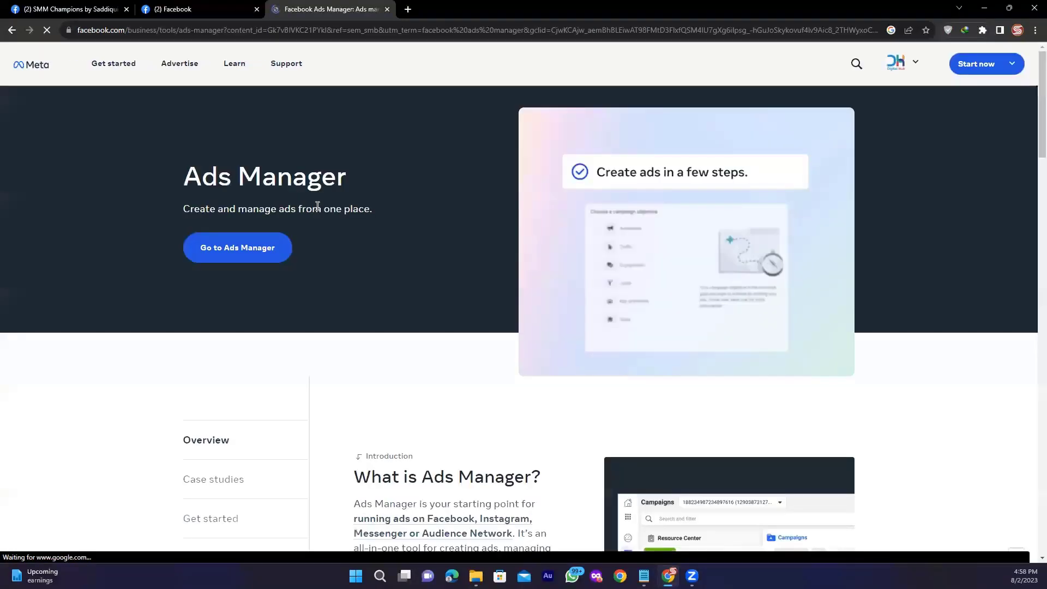
{"action": "left_click", "coordinate": [252, 248]}
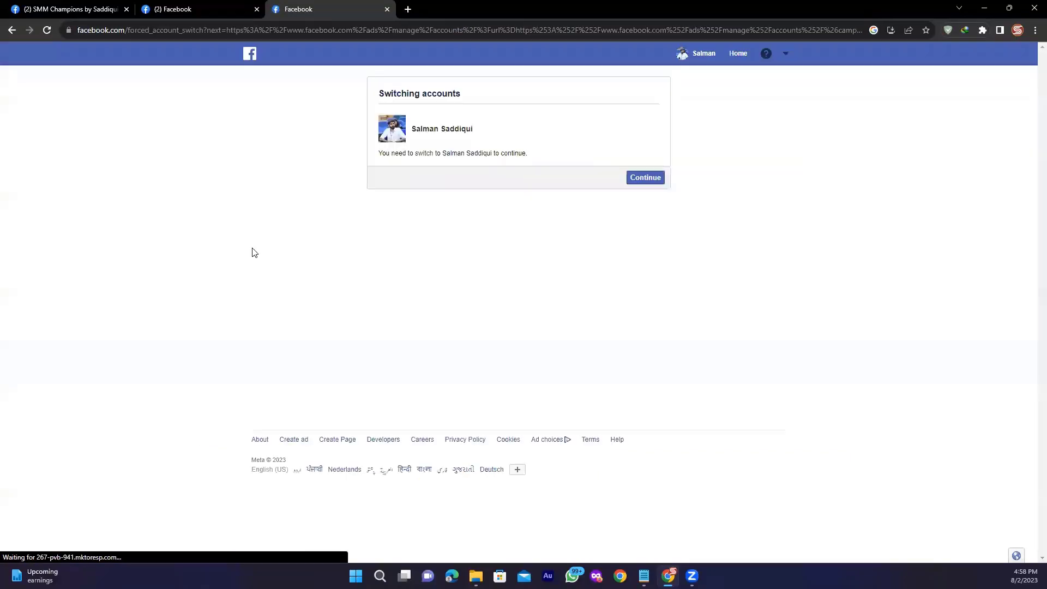
View the objective choices for a new campaign and close them without creating one.
{"action": "left_click", "coordinate": [69, 133]}
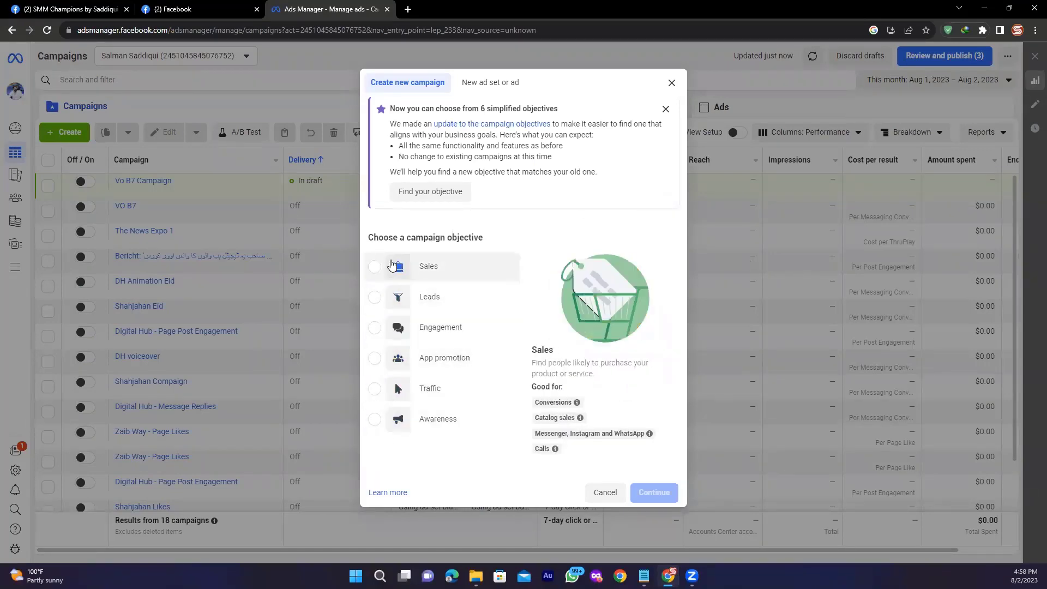
{"action": "left_click", "coordinate": [672, 82]}
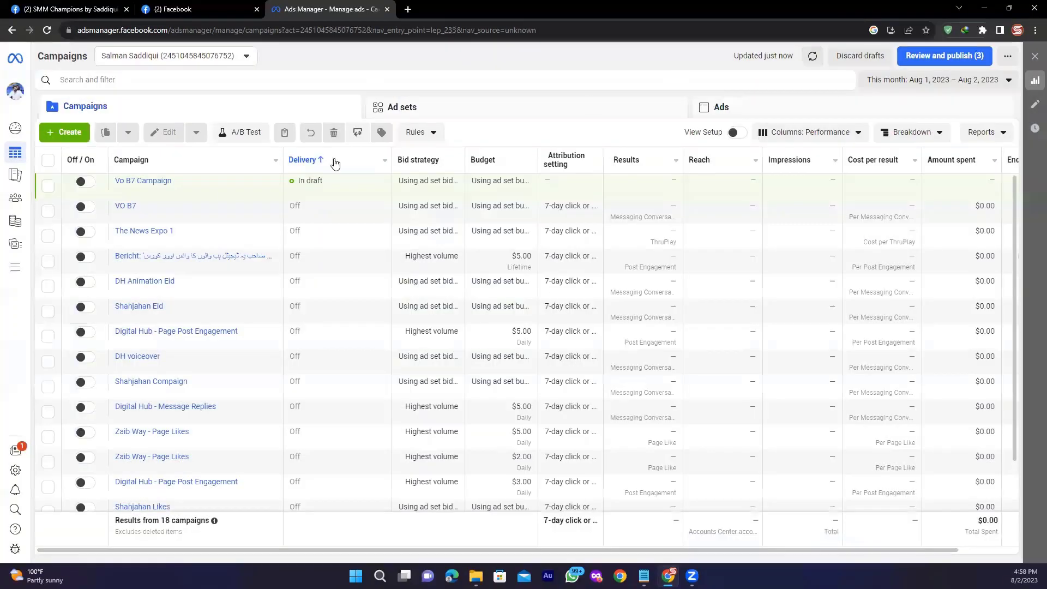
{"action": "mouse_move", "coordinate": [246, 201]}
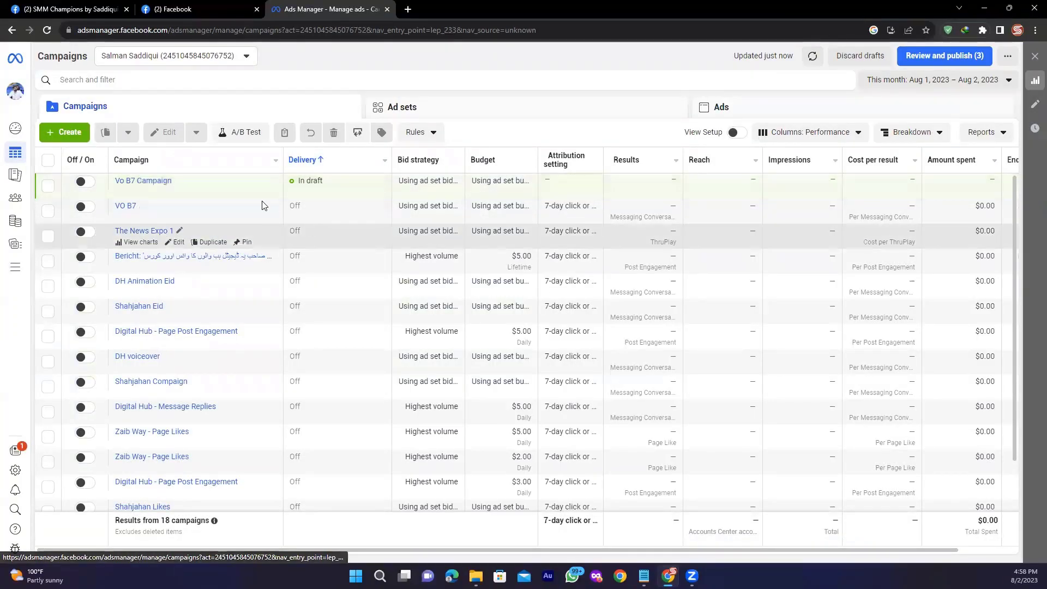
Revisit the boost option under the 2D Animation post on the Digital Hub page and return to Ads Manager.
{"action": "left_click", "coordinate": [180, 9]}
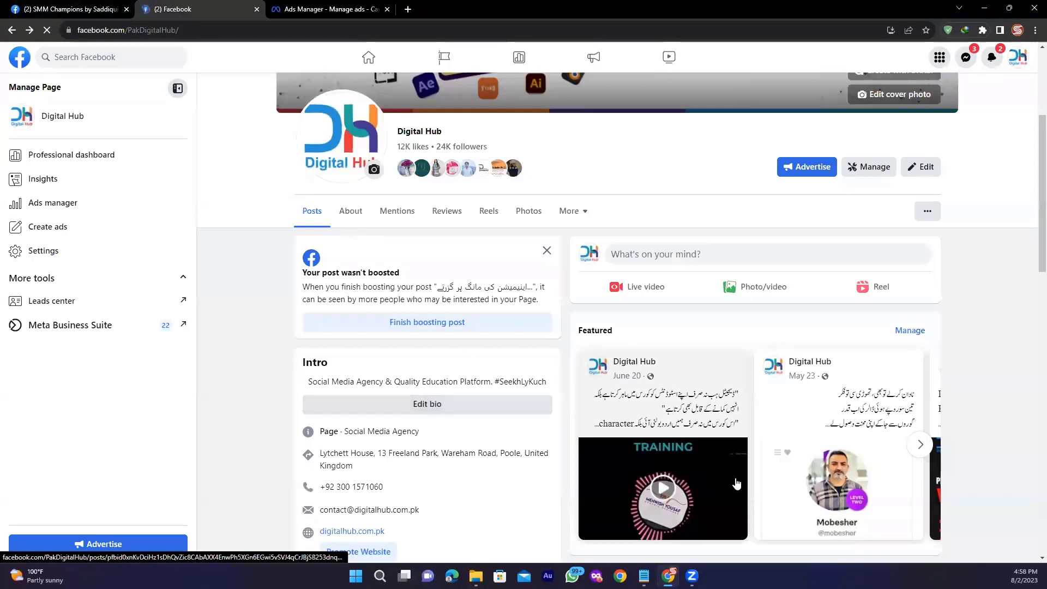
{"action": "scroll", "coordinate": [849, 309], "scroll_direction": "down", "scroll_amount": 9}
{"action": "scroll", "coordinate": [848, 309], "scroll_direction": "down", "scroll_amount": 5}
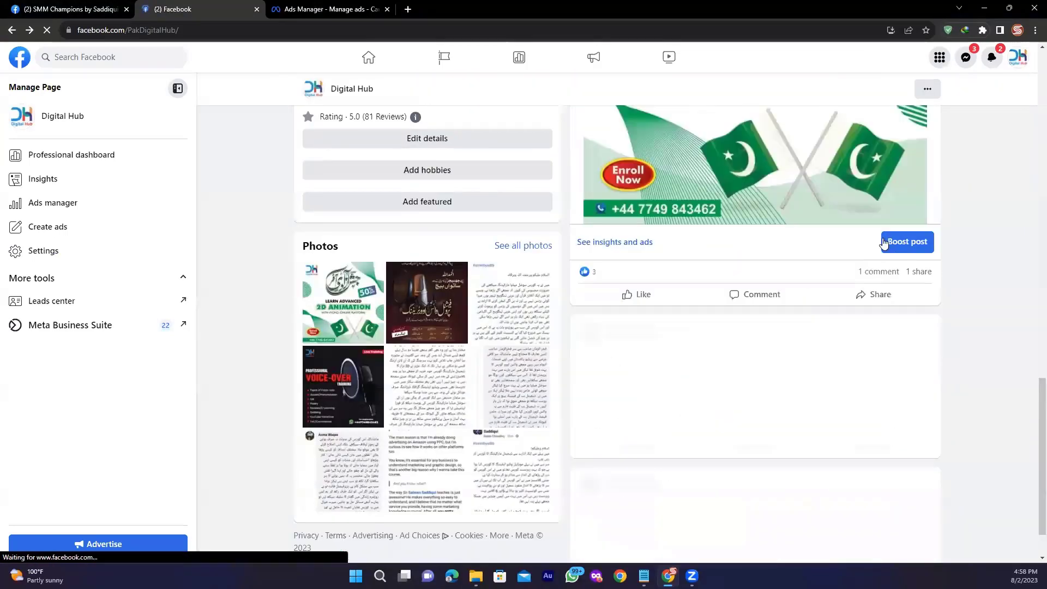
{"action": "left_click", "coordinate": [327, 9]}
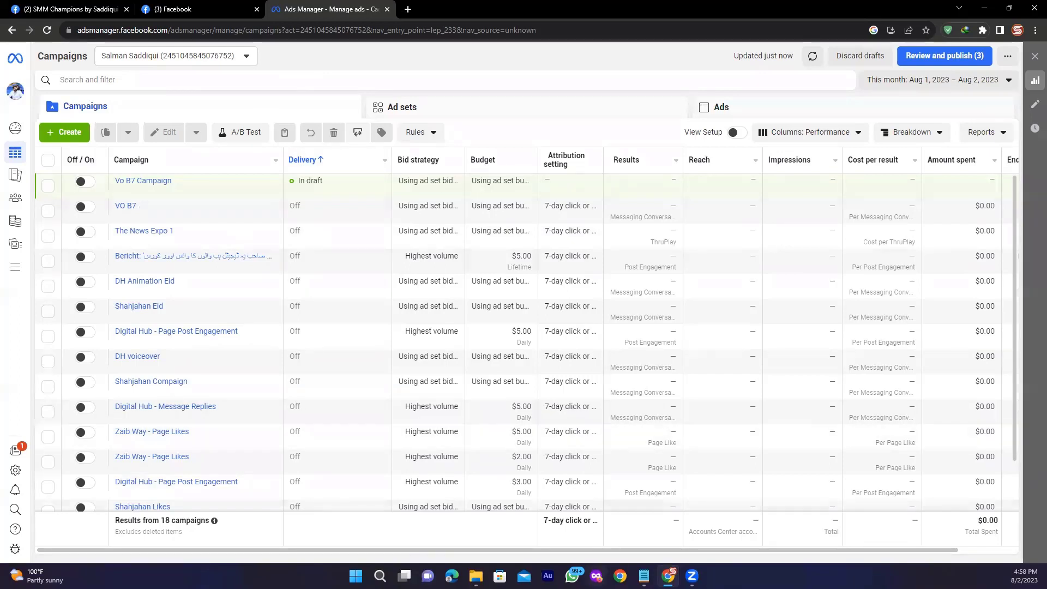
Add the line "Personal - Business" below "Ads Manager" in the Notepad notes, followed by blank lines.
{"action": "mouse_move", "coordinate": [644, 569]}
{"action": "left_click", "coordinate": [657, 513]}
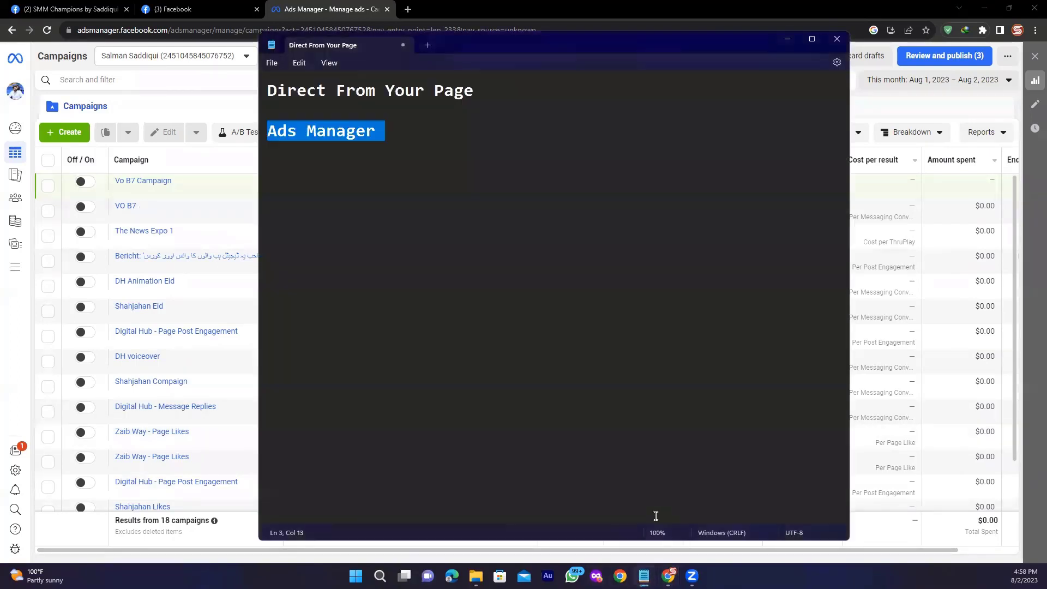
{"action": "left_click", "coordinate": [497, 169]}
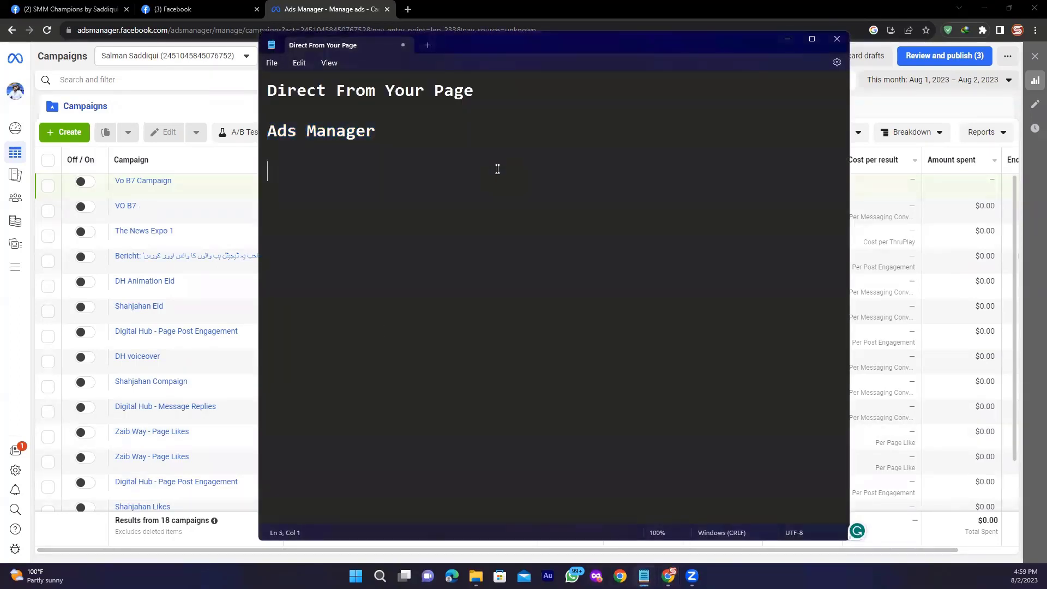
{"action": "type", "text": "Personal - B"}
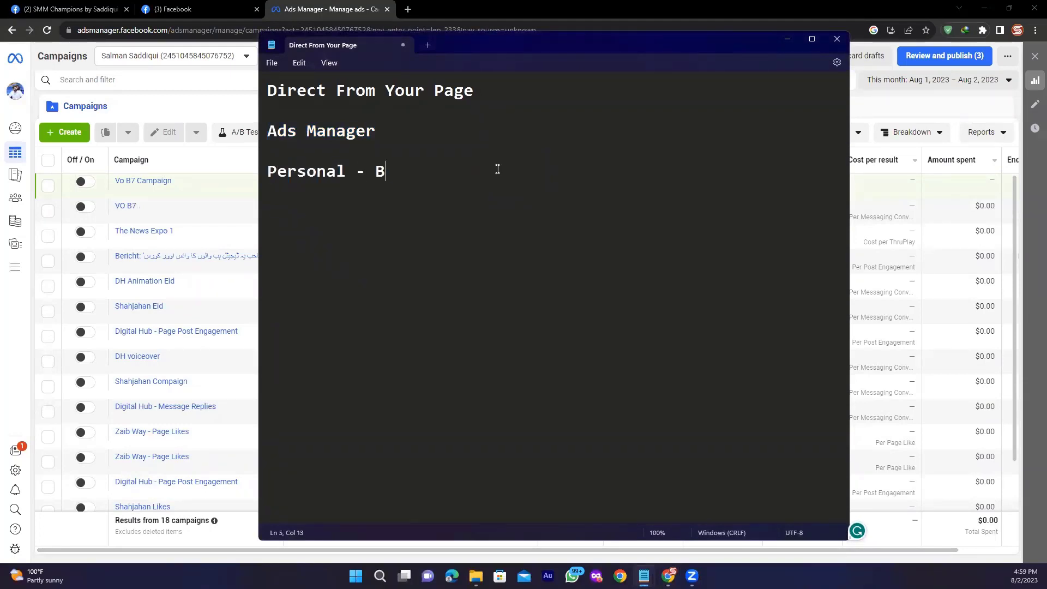
{"action": "type", "text": "usiness"}
{"action": "key", "text": "Return"}
{"action": "key", "text": "Return"}
Return to Ads Manager and show the list of available business and personal accounts.
{"action": "left_click", "coordinate": [788, 40]}
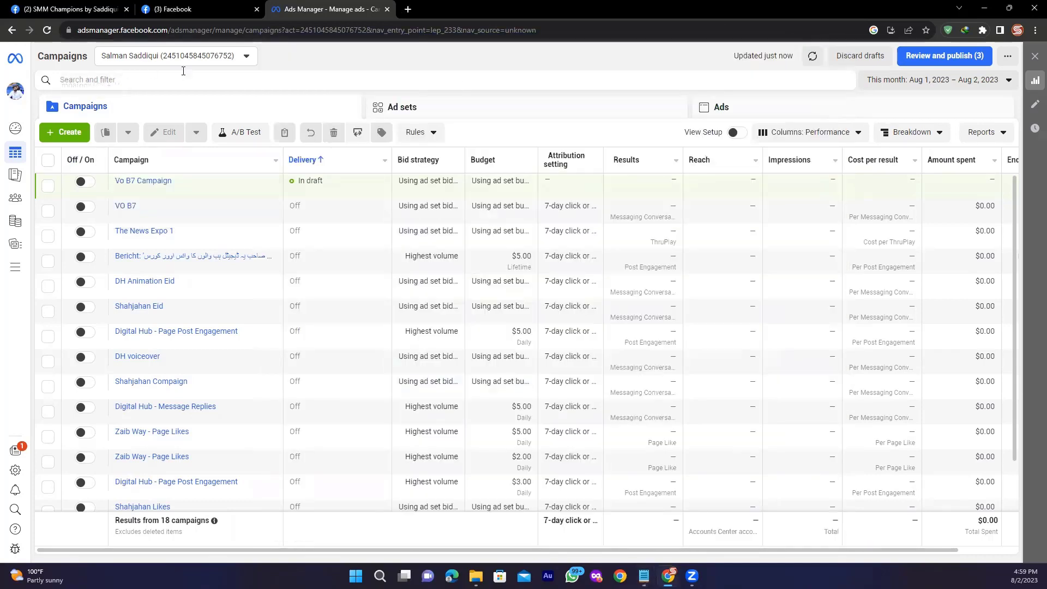
{"action": "left_click", "coordinate": [15, 90]}
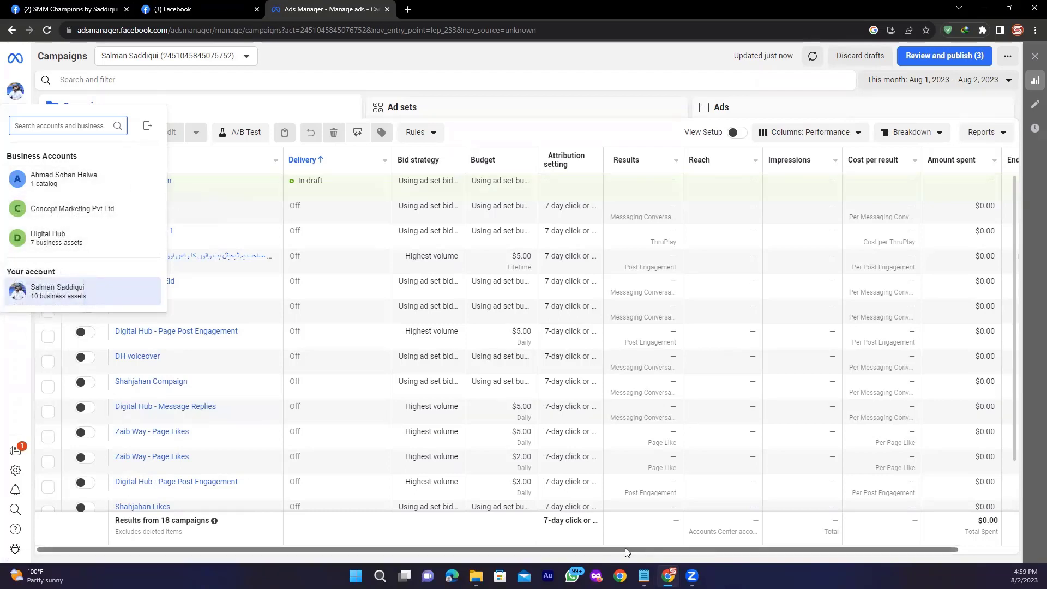
Add the line "Business Manager" below "Personal - Business" in the Notepad notes, followed by blank lines.
{"action": "mouse_move", "coordinate": [644, 576]}
{"action": "left_click", "coordinate": [656, 532]}
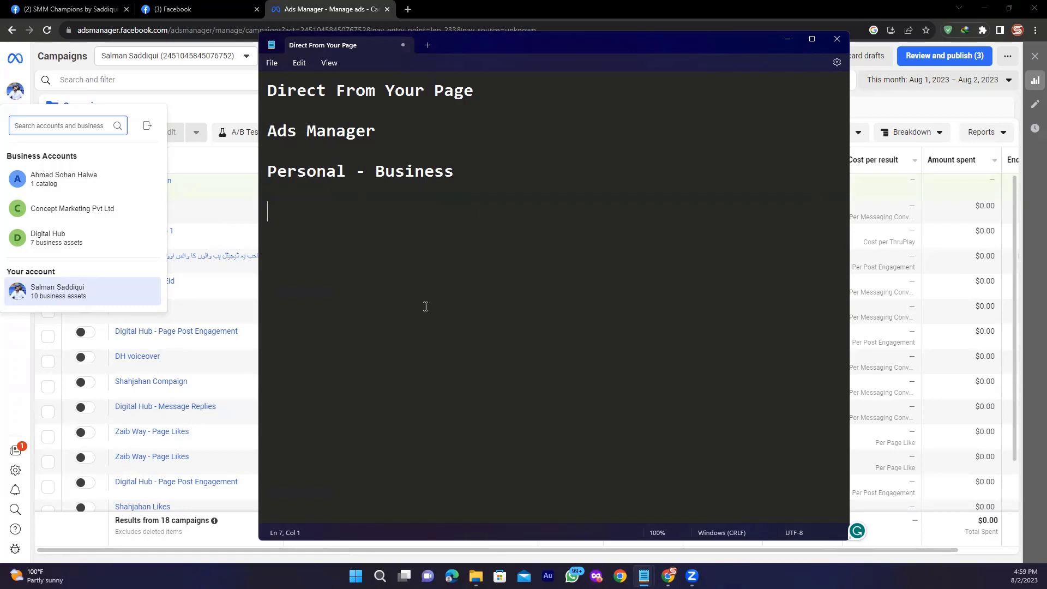
{"action": "key", "text": "Return"}
{"action": "type", "text": "Business Man"}
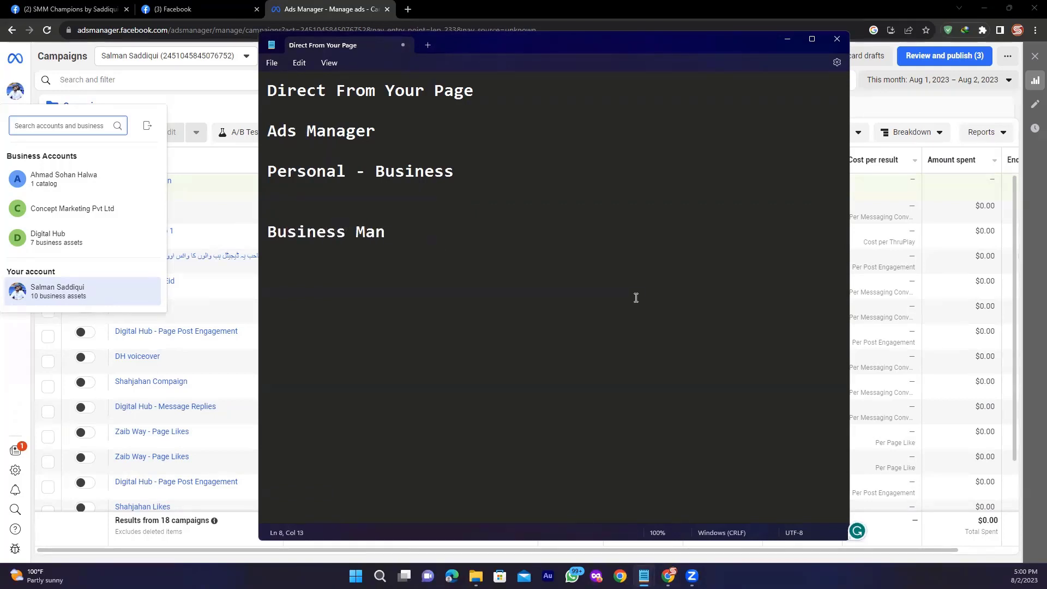
{"action": "type", "text": "ager"}
{"action": "key", "text": "Return"}
{"action": "key", "text": "Return"}
{"action": "key", "text": "Return"}
Search Google for "business manager" in a new browser tab.
{"action": "left_click", "coordinate": [408, 9]}
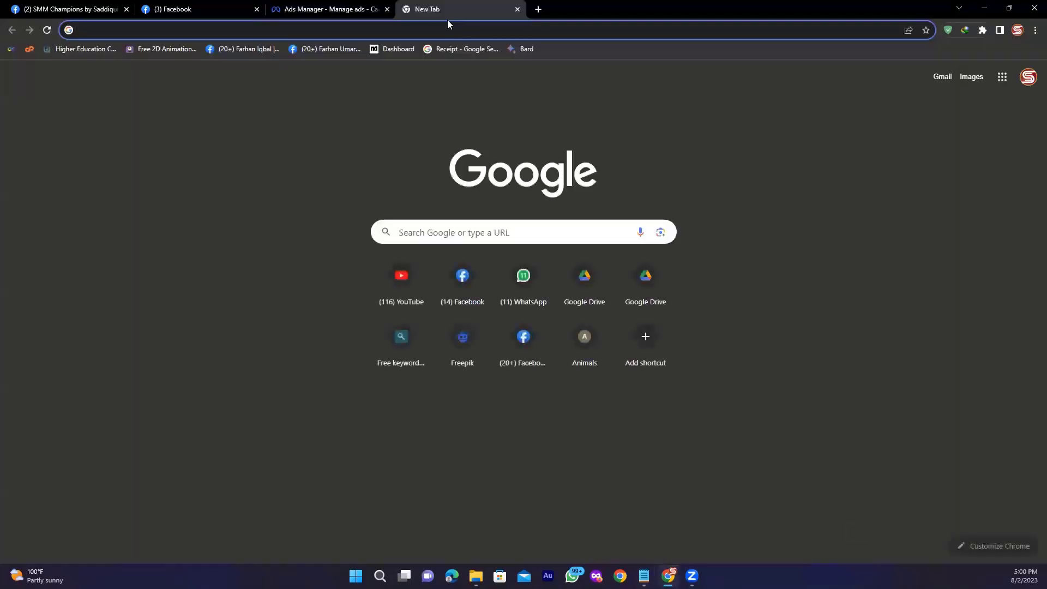
{"action": "type", "text": "busine"}
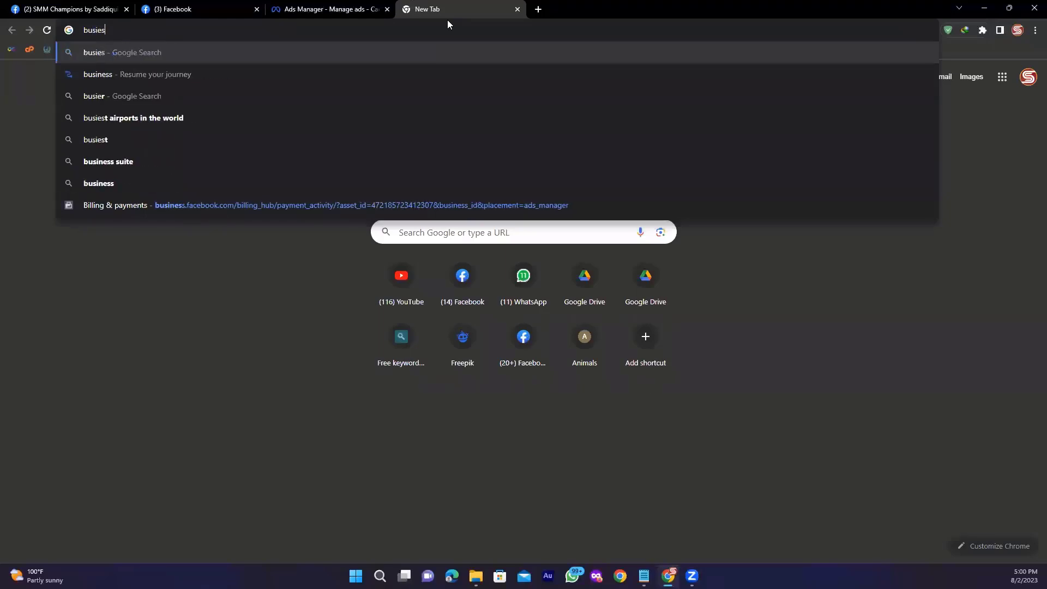
{"action": "key", "text": "BackSpace"}
{"action": "type", "text": "ness mah"}
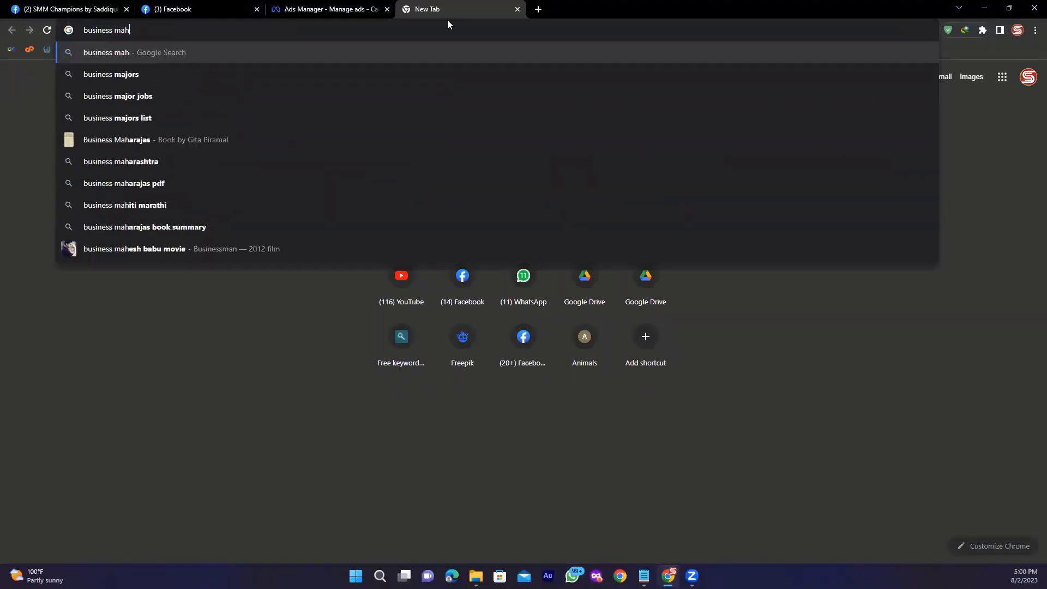
{"action": "key", "text": "BackSpace"}
{"action": "type", "text": "naherr"}
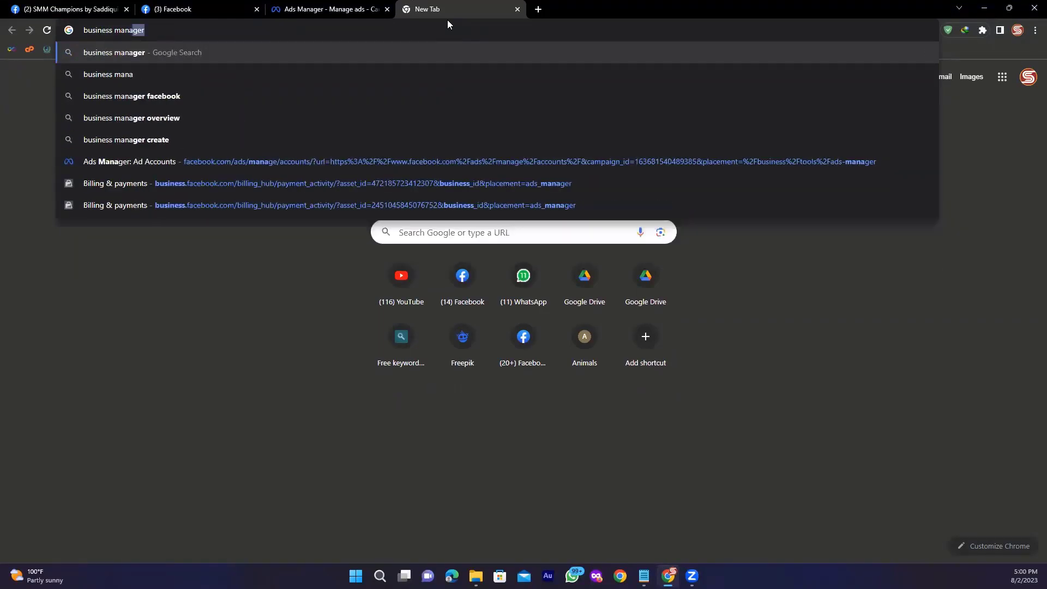
{"action": "key", "text": "Return"}
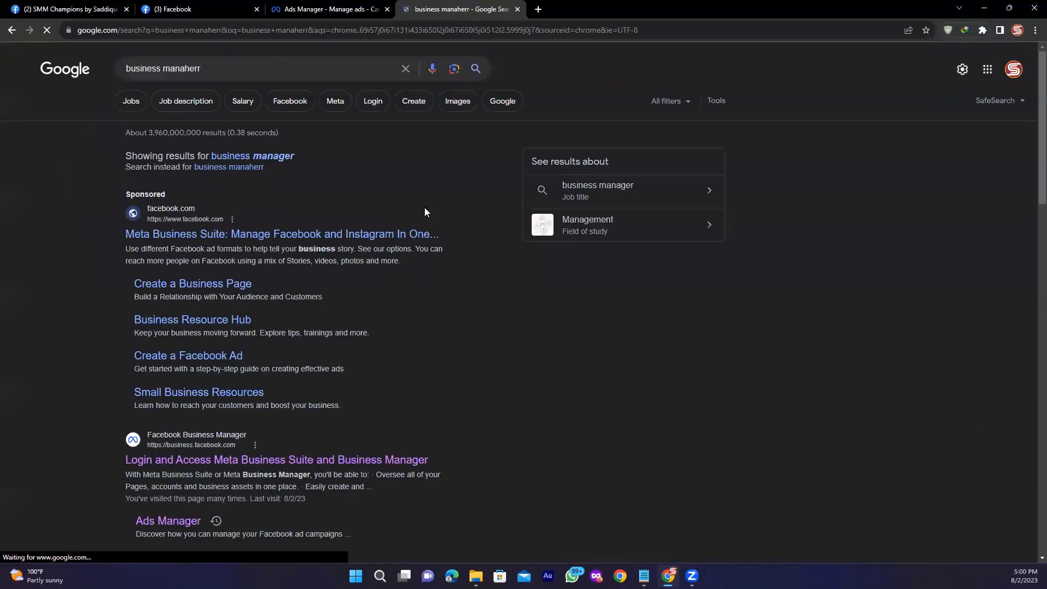
Open Meta Business Suite from the corrected "business manager" search results and show its list of business accounts.
{"action": "left_click", "coordinate": [269, 156]}
{"action": "scroll", "coordinate": [245, 284], "scroll_direction": "down", "scroll_amount": 3}
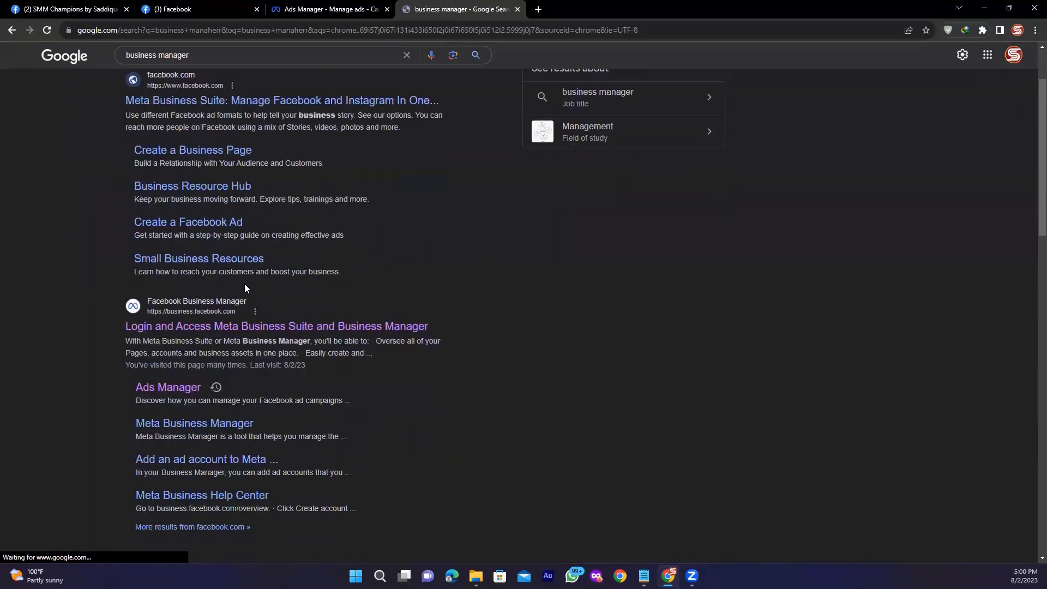
{"action": "left_click", "coordinate": [214, 312]}
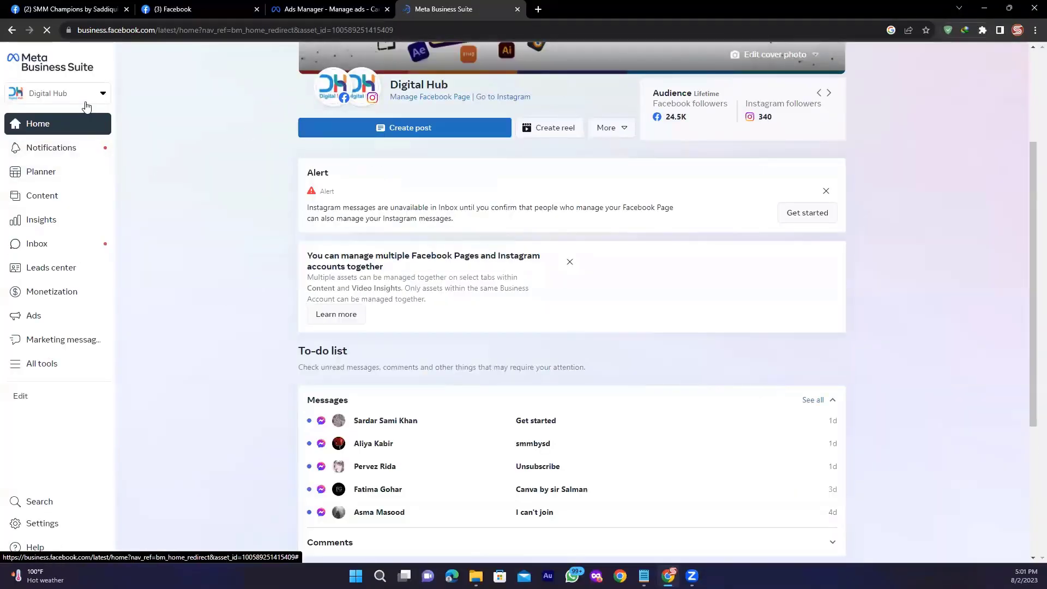
{"action": "left_click", "coordinate": [85, 103]}
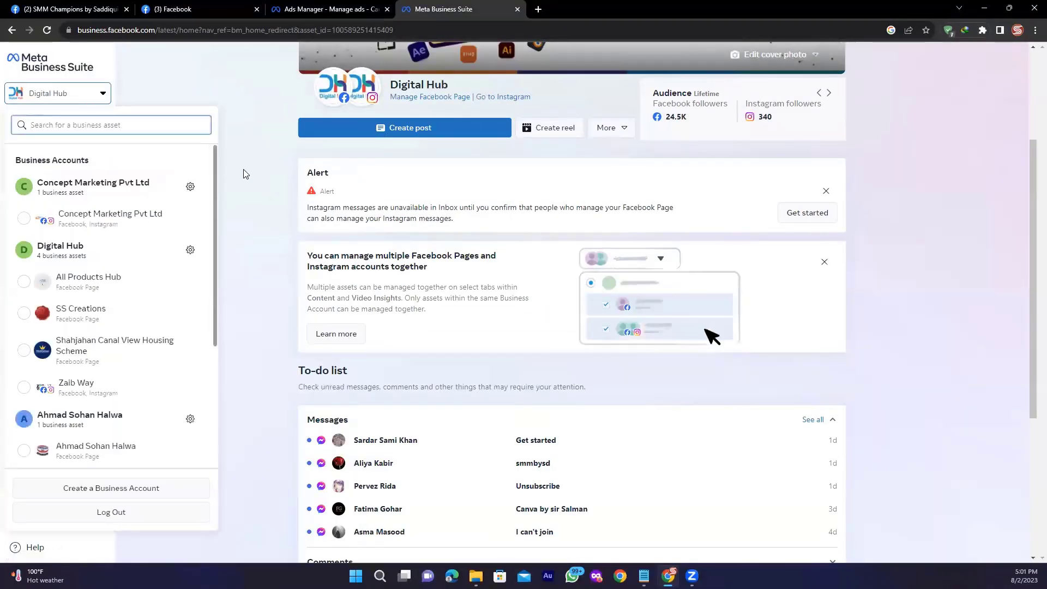
{"action": "left_click", "coordinate": [244, 172]}
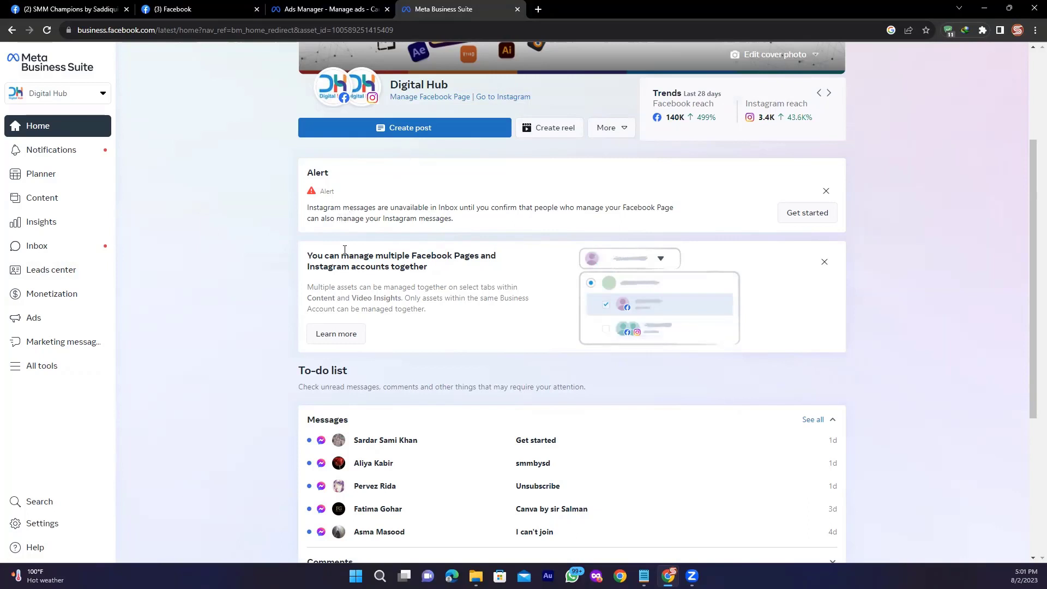
Add the line "--- Ads manager" below "Business Manager" in the Notepad notes, with a blank line between them.
{"action": "mouse_move", "coordinate": [645, 576]}
{"action": "left_click", "coordinate": [680, 518]}
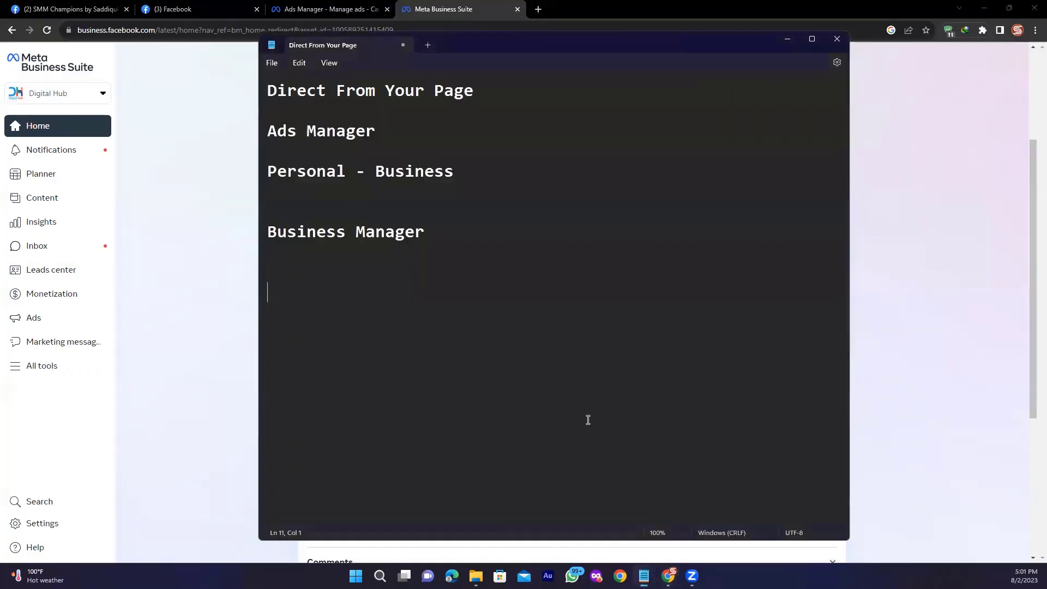
{"action": "left_click", "coordinate": [438, 236]}
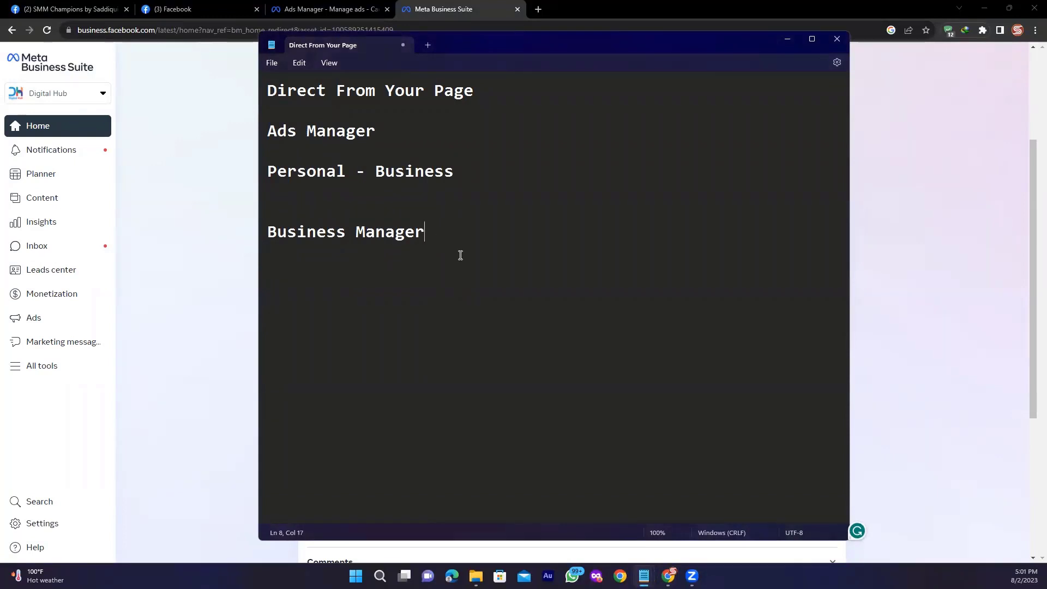
{"action": "key", "text": "Return"}
{"action": "key", "text": "Return"}
{"action": "type", "text": "--- "}
{"action": "type", "text": "Ads m,an"}
{"action": "key", "text": "BackSpace"}
{"action": "key", "text": "BackSpace"}
{"action": "key", "text": "BackSpace"}
{"action": "type", "text": "na"}
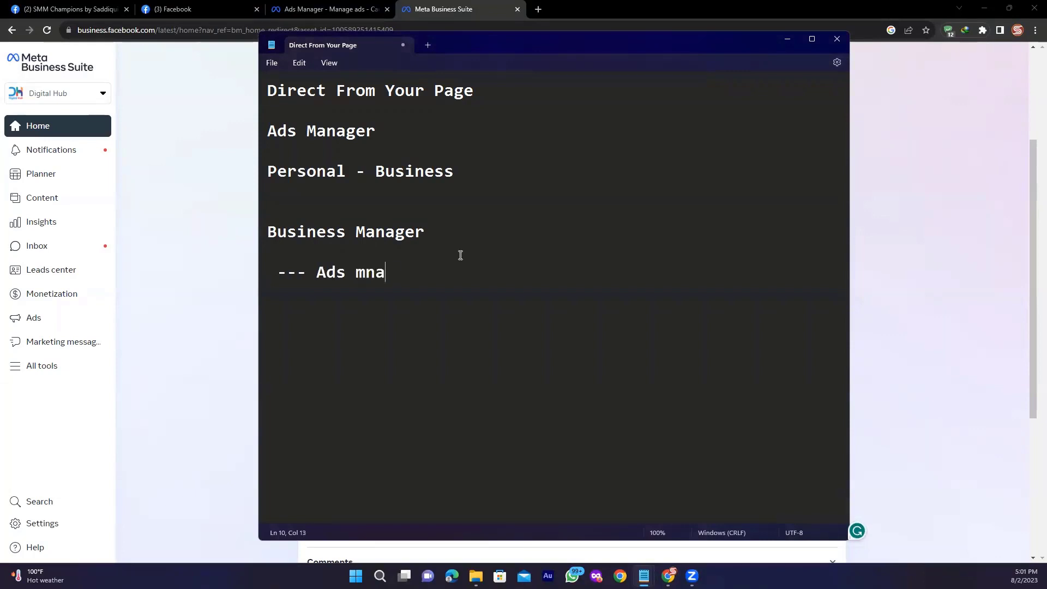
{"action": "key", "text": "BackSpace"}
{"action": "key", "text": "BackSpace"}
{"action": "type", "text": "anager"}
{"action": "key", "text": "Return"}
Return to Meta Business Suite and look over its full list of tools.
{"action": "left_click", "coordinate": [60, 421]}
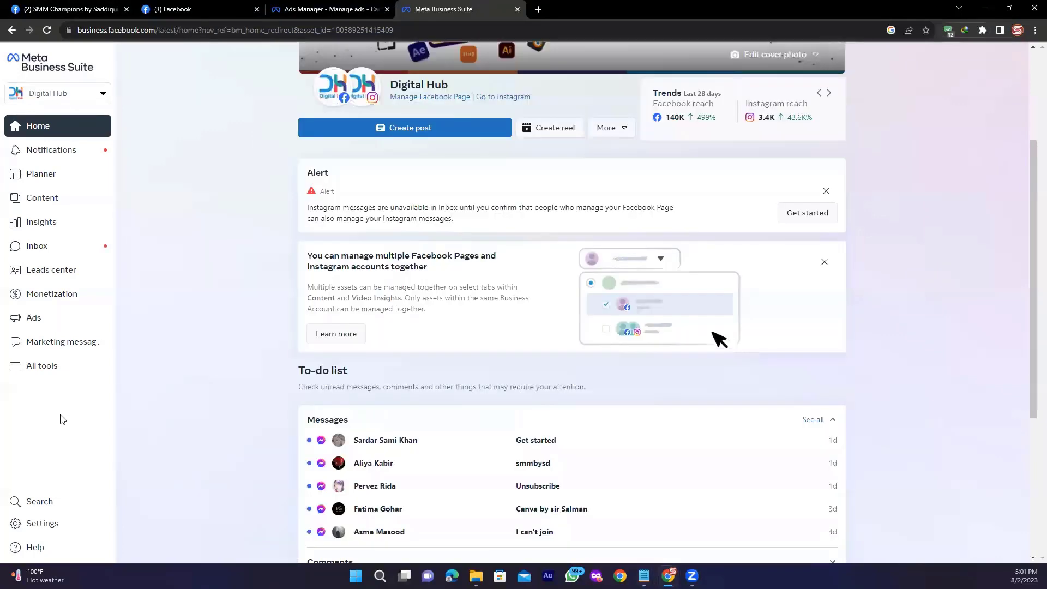
{"action": "left_click", "coordinate": [44, 366]}
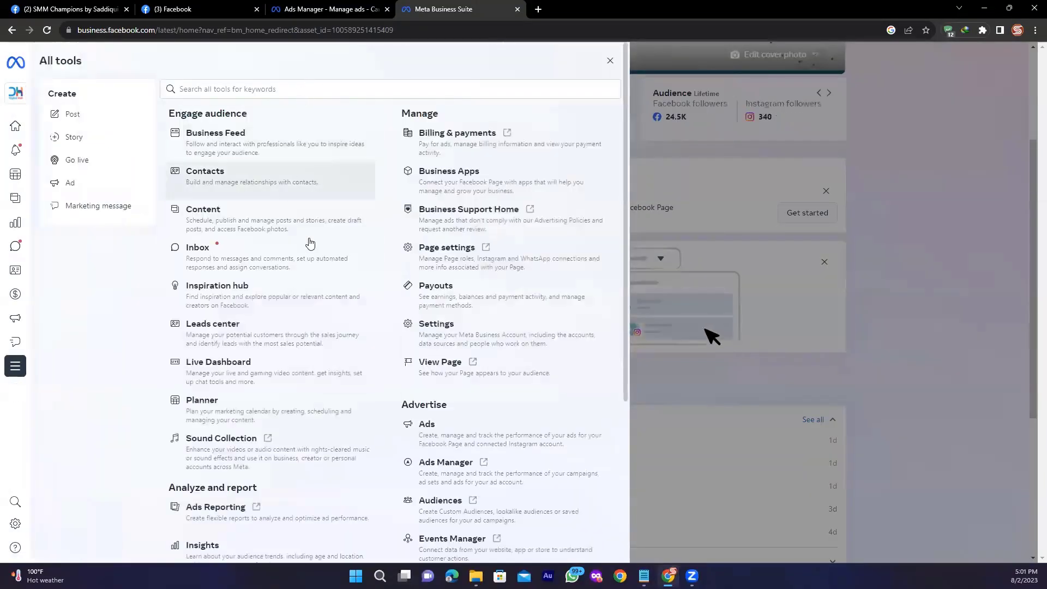
{"action": "left_click", "coordinate": [610, 60]}
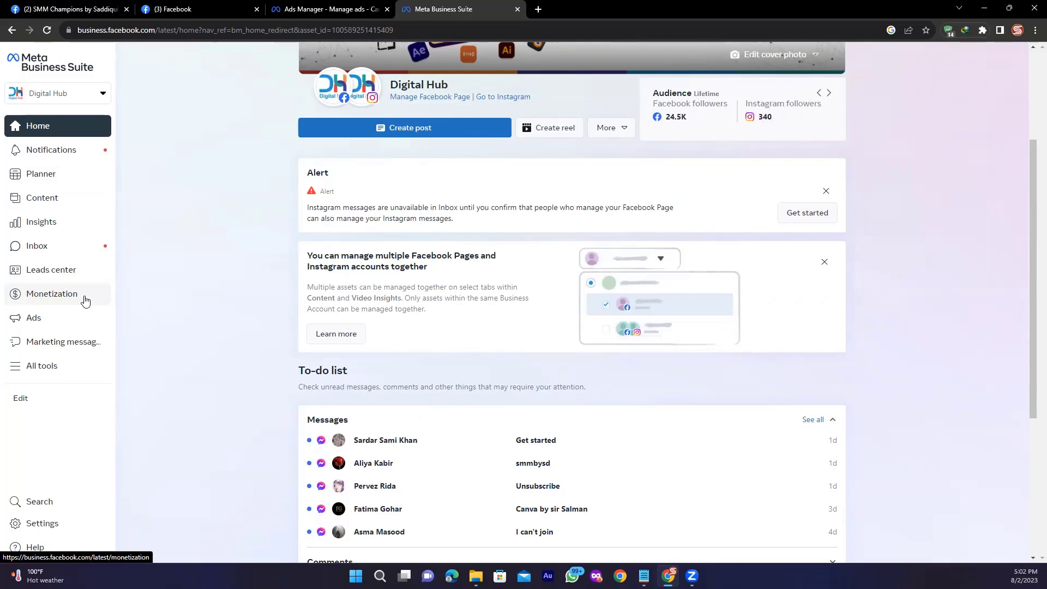
Open Ads Manager from the Advertise section of the Business Suite tools and show the ad account's campaigns.
{"action": "left_click", "coordinate": [47, 376]}
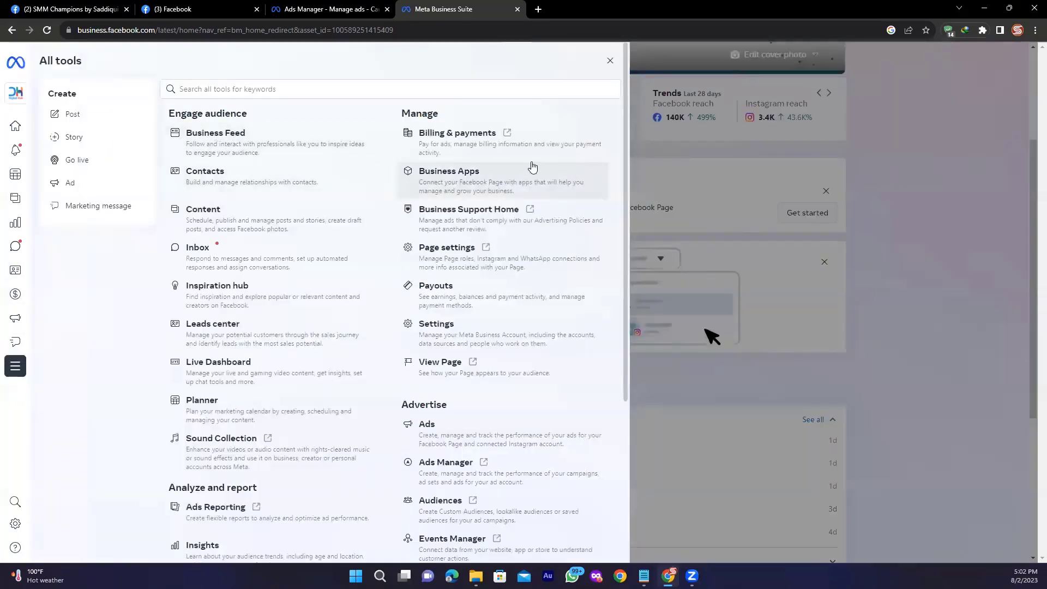
{"action": "scroll", "coordinate": [480, 256], "scroll_direction": "down", "scroll_amount": 4}
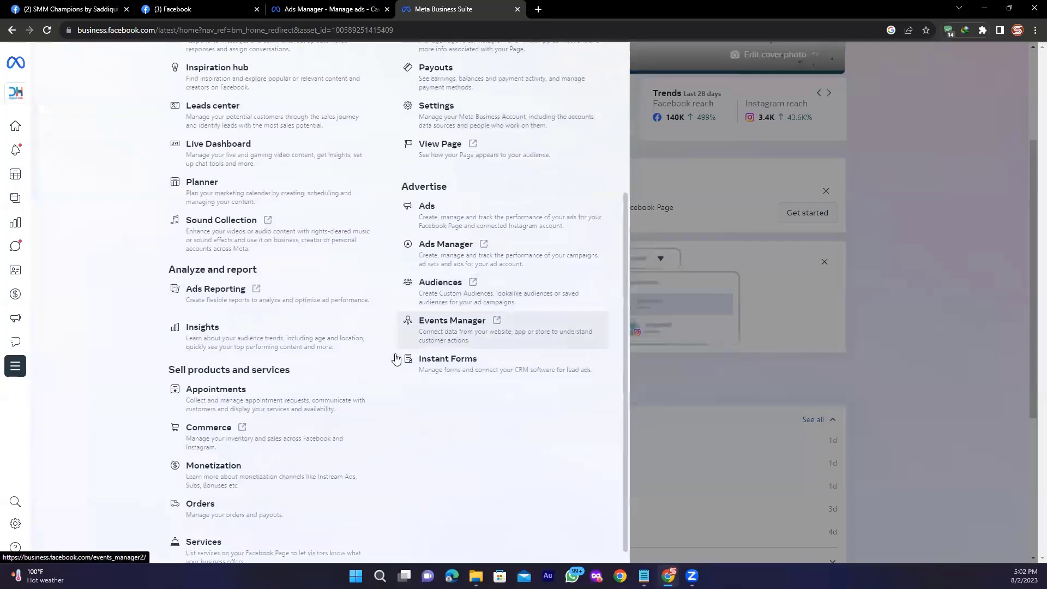
{"action": "scroll", "coordinate": [274, 233], "scroll_direction": "up", "scroll_amount": 5}
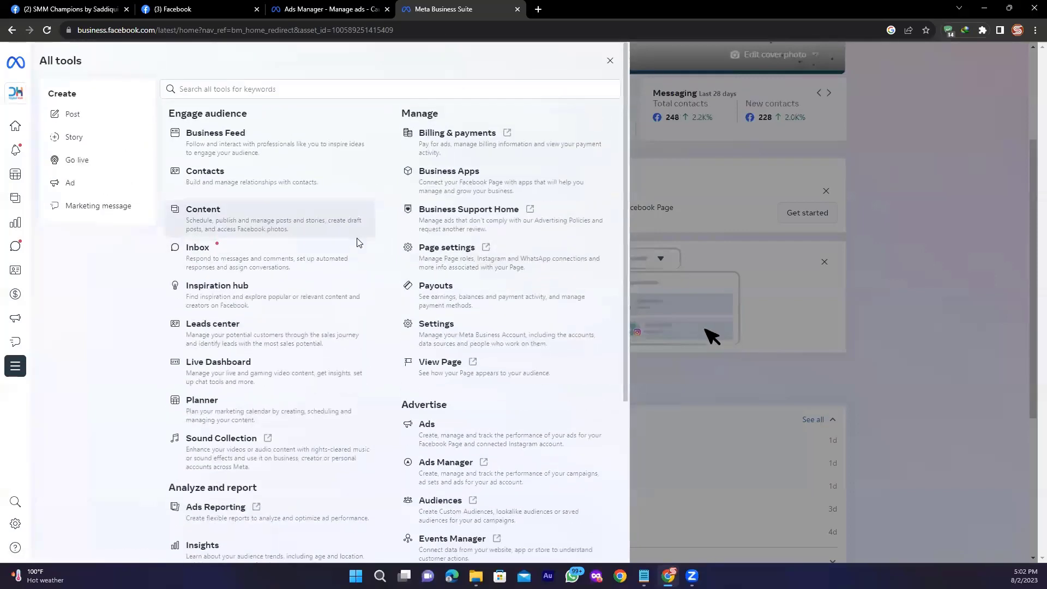
{"action": "scroll", "coordinate": [477, 328], "scroll_direction": "down", "scroll_amount": 2}
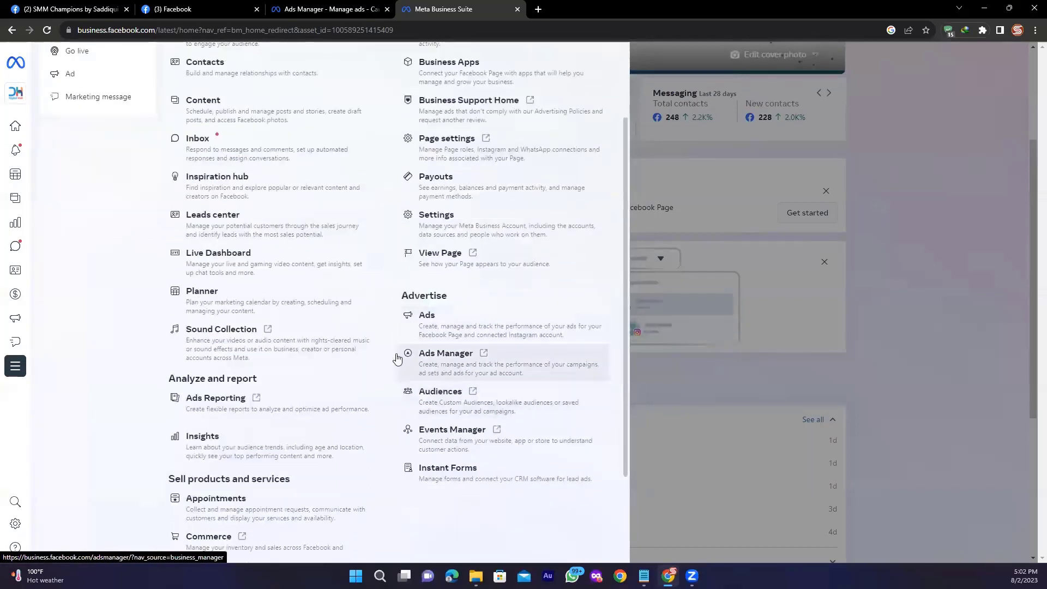
{"action": "left_click", "coordinate": [472, 361]}
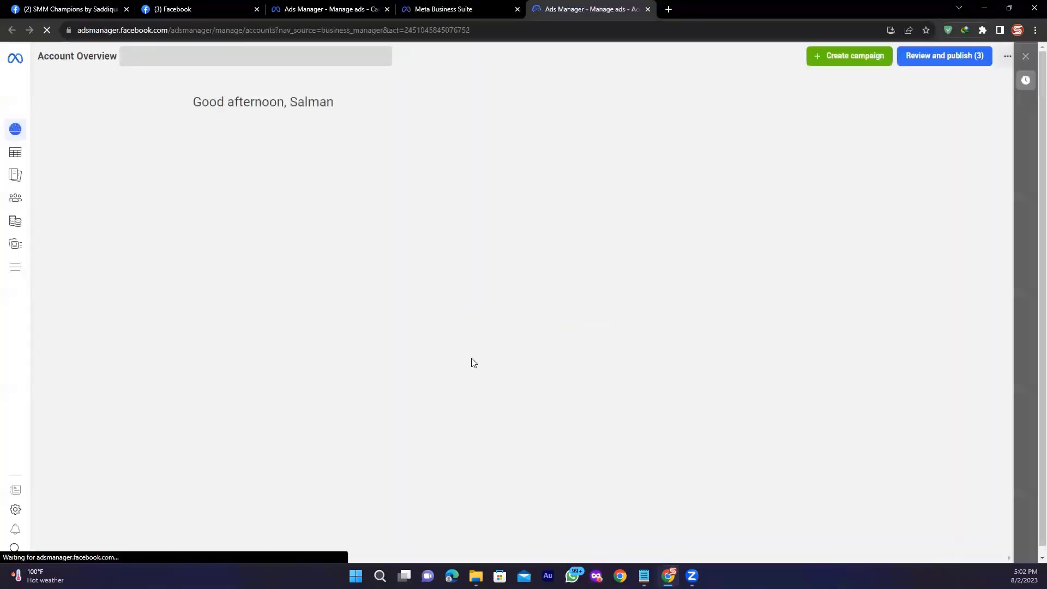
{"action": "left_click", "coordinate": [18, 158]}
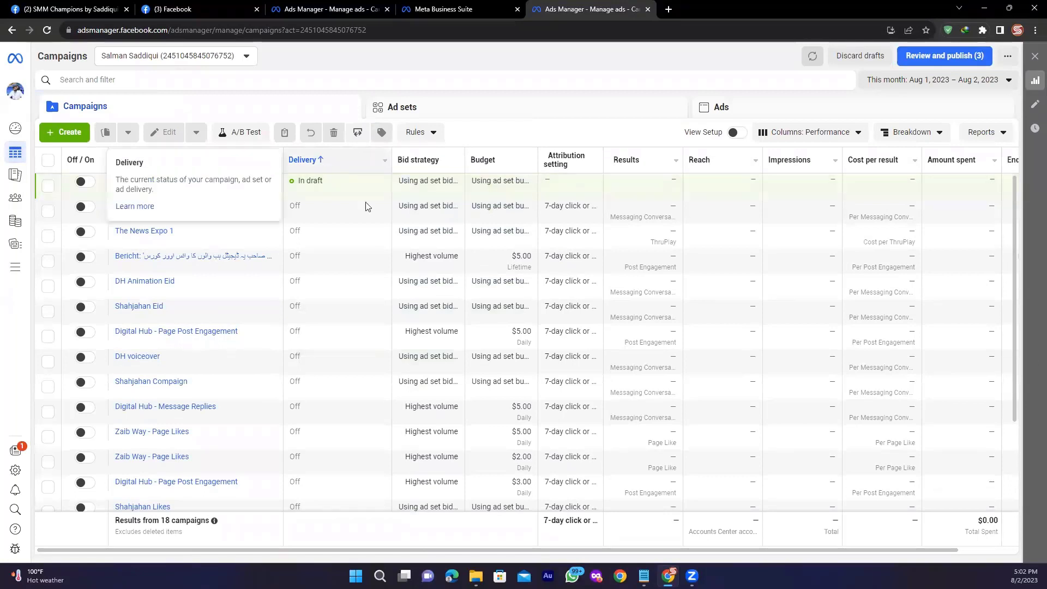
Highlight "Business Manager" and the "Ads manager" entry below it in the Notepad notes.
{"action": "mouse_move", "coordinate": [645, 576]}
{"action": "left_click", "coordinate": [680, 475]}
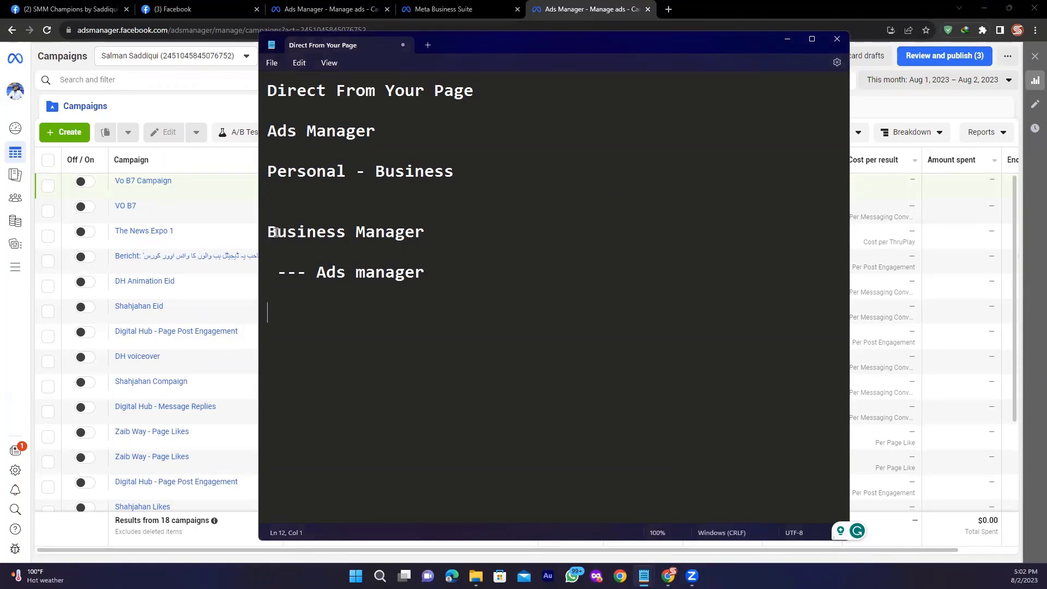
{"action": "left_click_drag", "start_coordinate": [268, 233], "coordinate": [433, 235]}
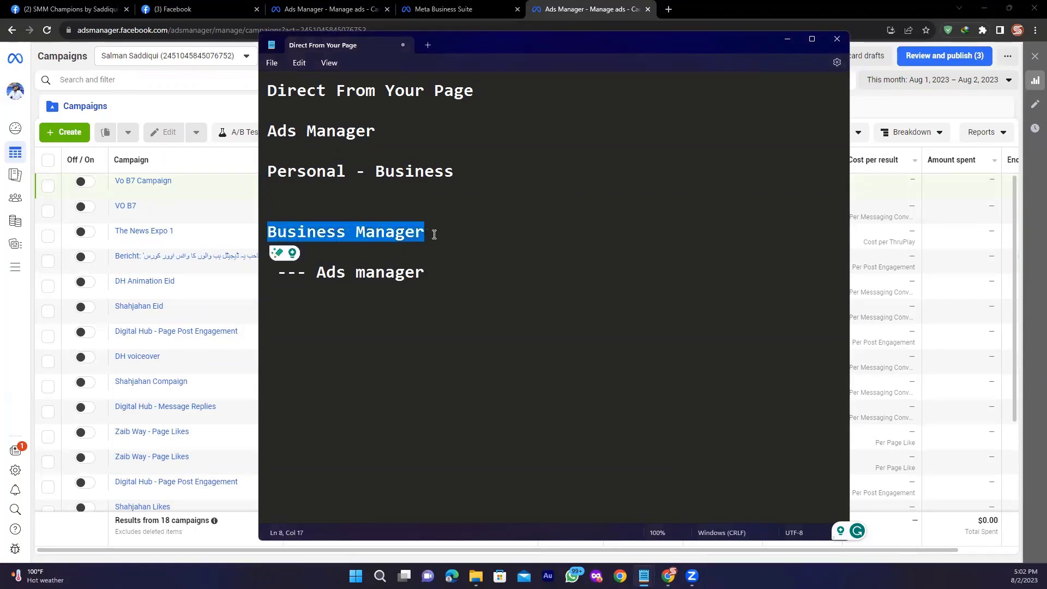
{"action": "left_click_drag", "start_coordinate": [436, 276], "coordinate": [327, 275]}
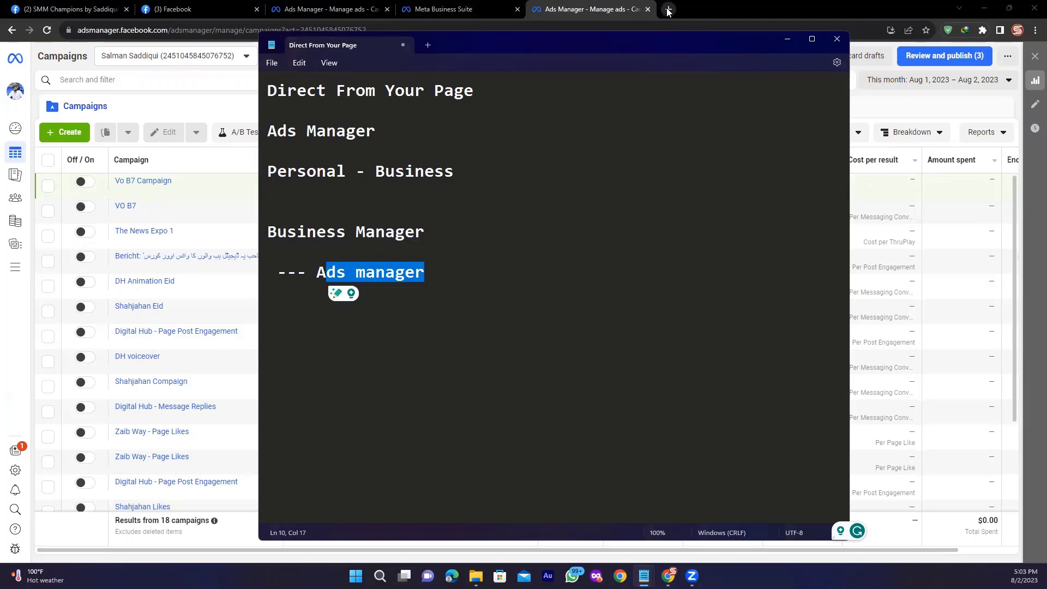
Open business.facebook.com in a new browser tab.
{"action": "left_click", "coordinate": [668, 10]}
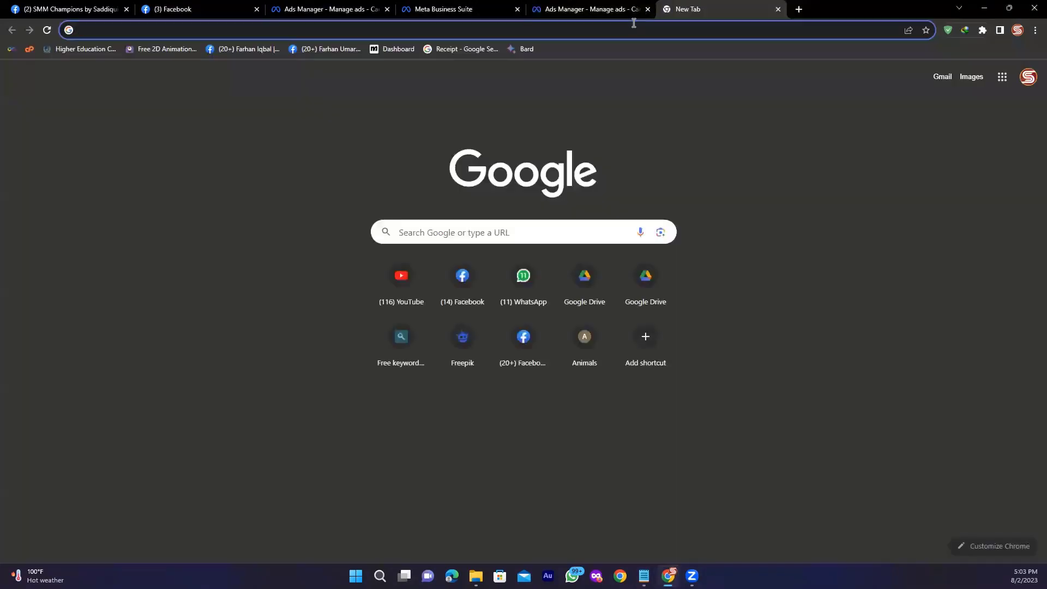
{"action": "type", "text": "bu"}
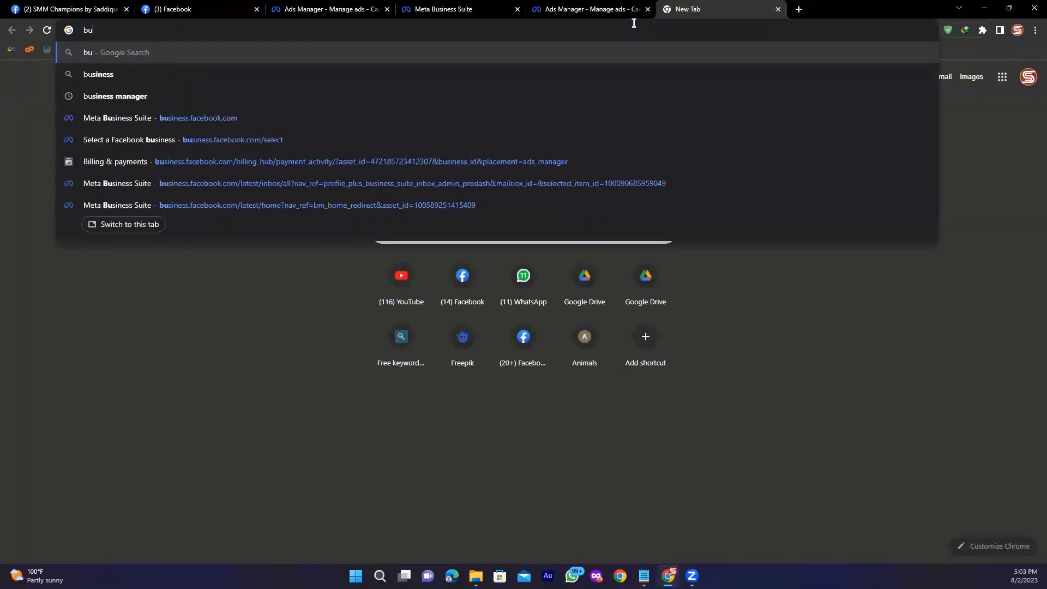
{"action": "type", "text": "s"}
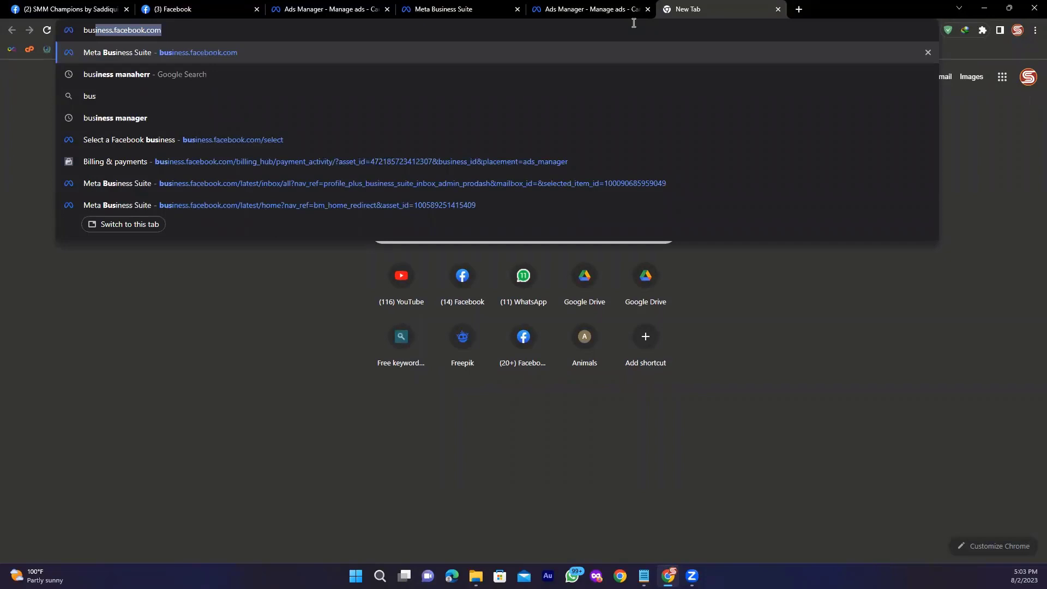
{"action": "key", "text": "Return"}
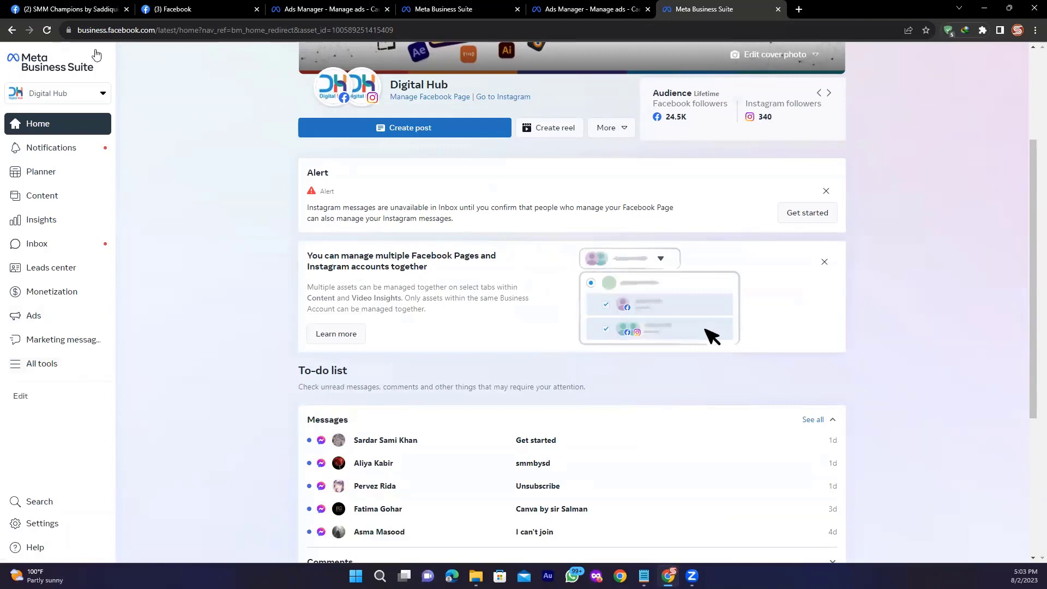
Open the Business Suite settings and look through the list of profiles.
{"action": "left_click", "coordinate": [39, 525]}
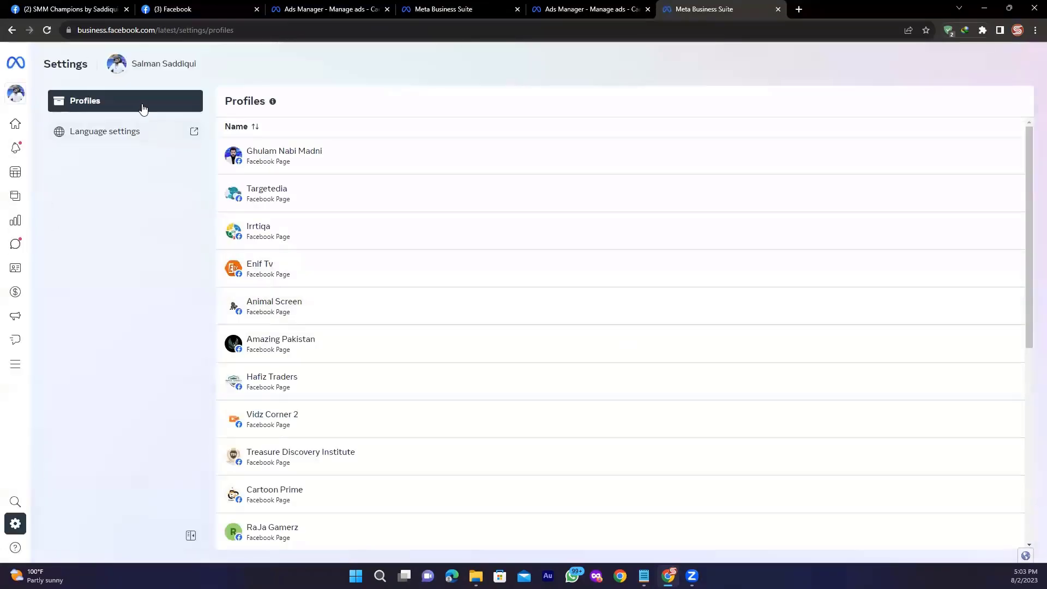
{"action": "mouse_move", "coordinate": [30, 505]}
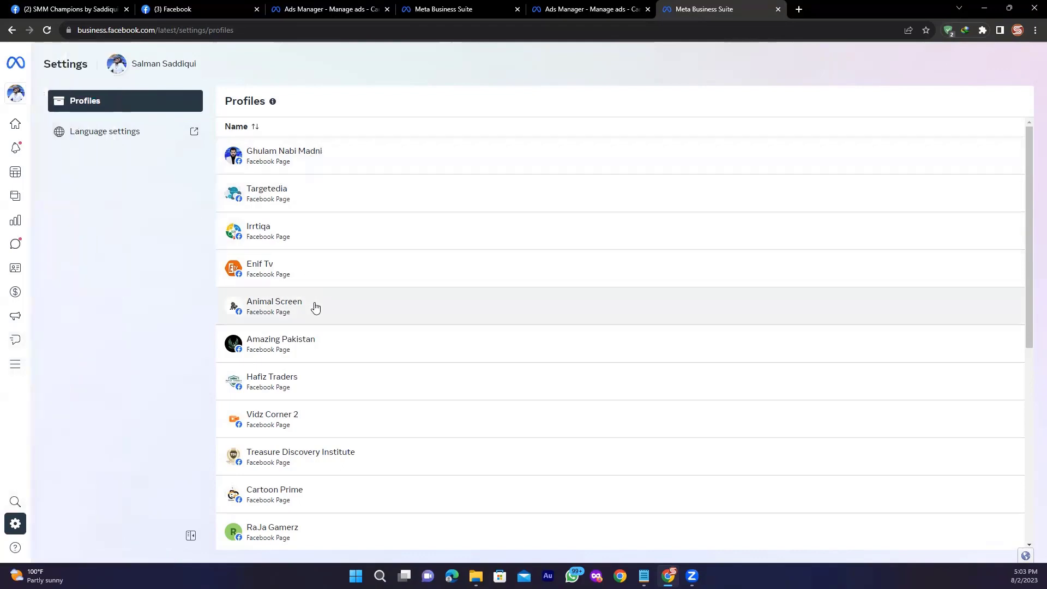
{"action": "scroll", "coordinate": [307, 236], "scroll_direction": "down", "scroll_amount": 1}
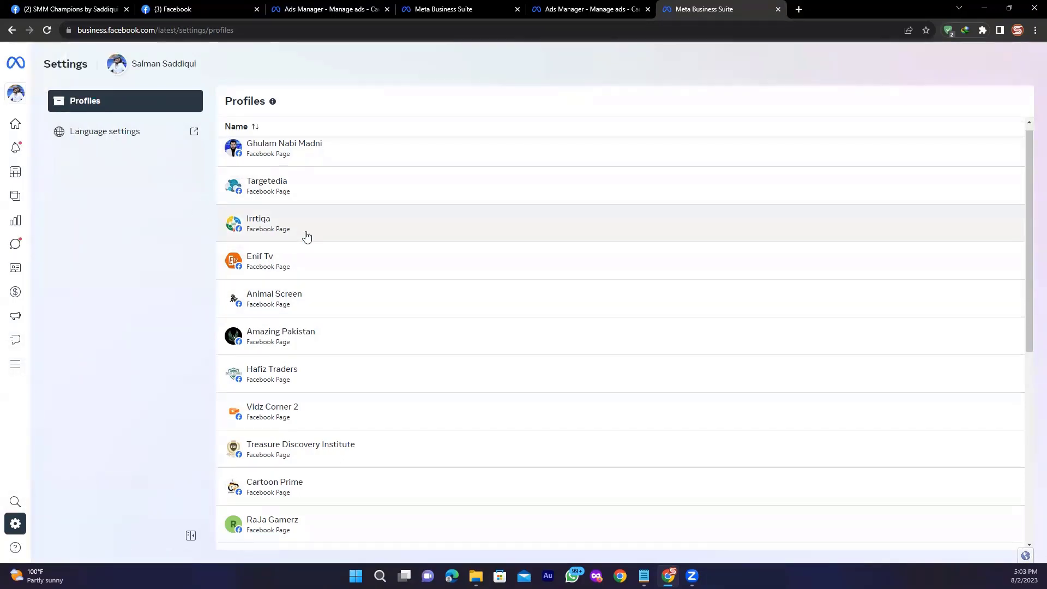
{"action": "scroll", "coordinate": [307, 236], "scroll_direction": "down", "scroll_amount": 5}
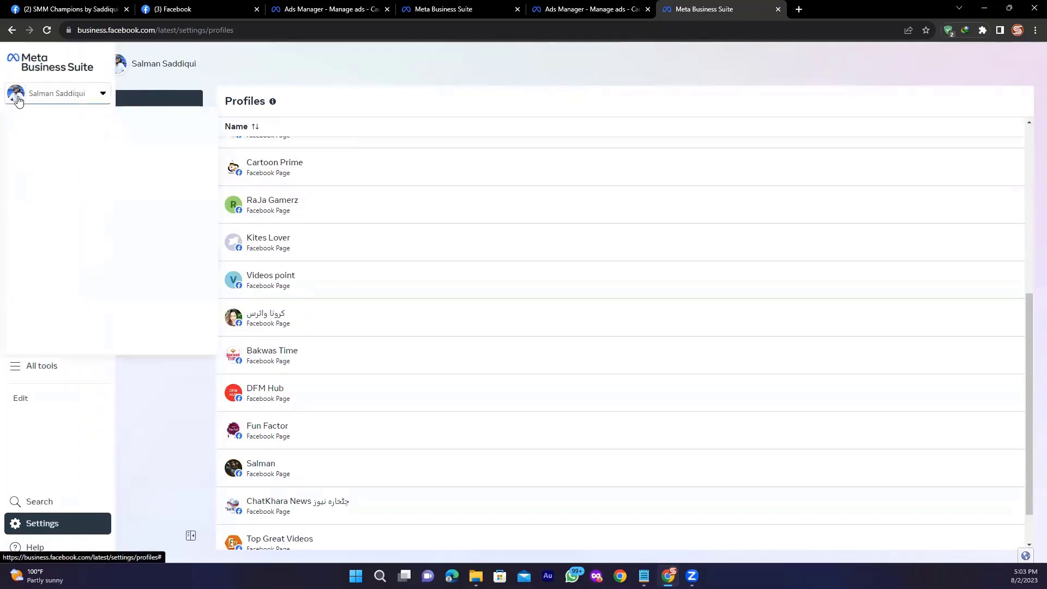
Open the Business settings of the Digital Hub business account and look through the available sections.
{"action": "left_click", "coordinate": [18, 101]}
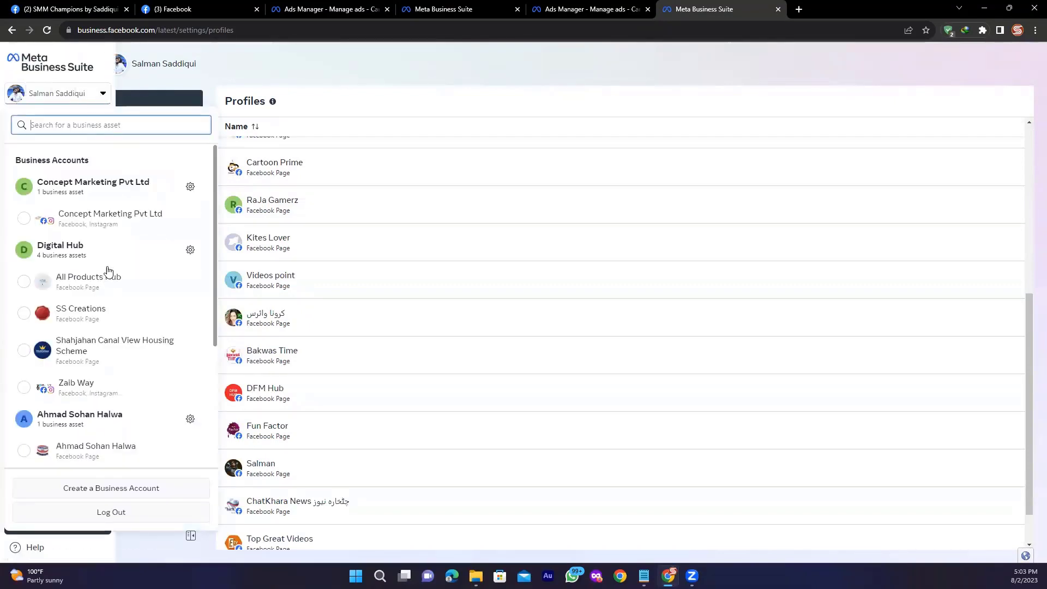
{"action": "left_click", "coordinate": [190, 250]}
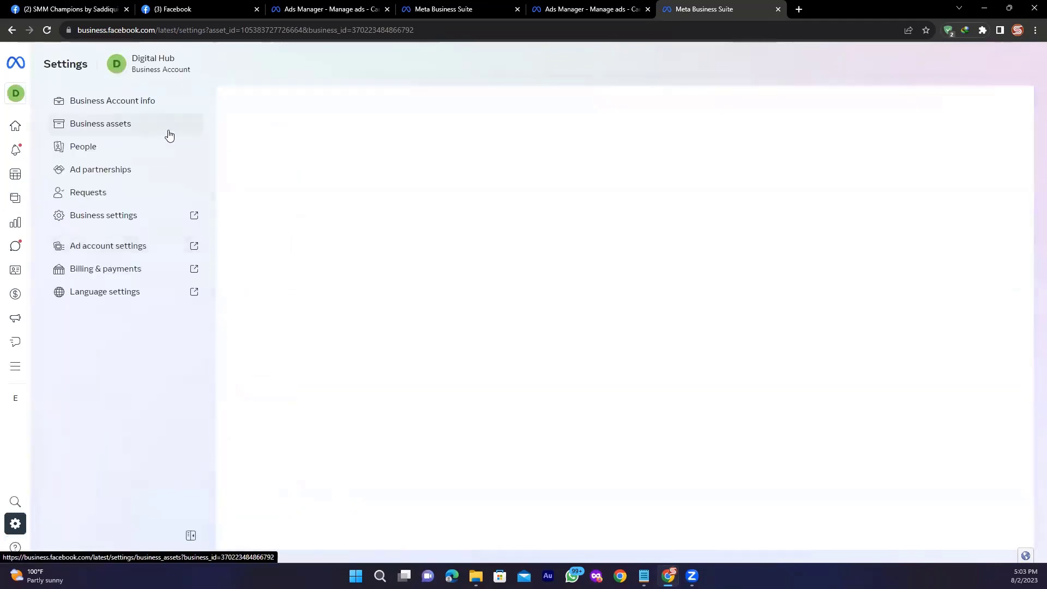
{"action": "left_click", "coordinate": [76, 218]}
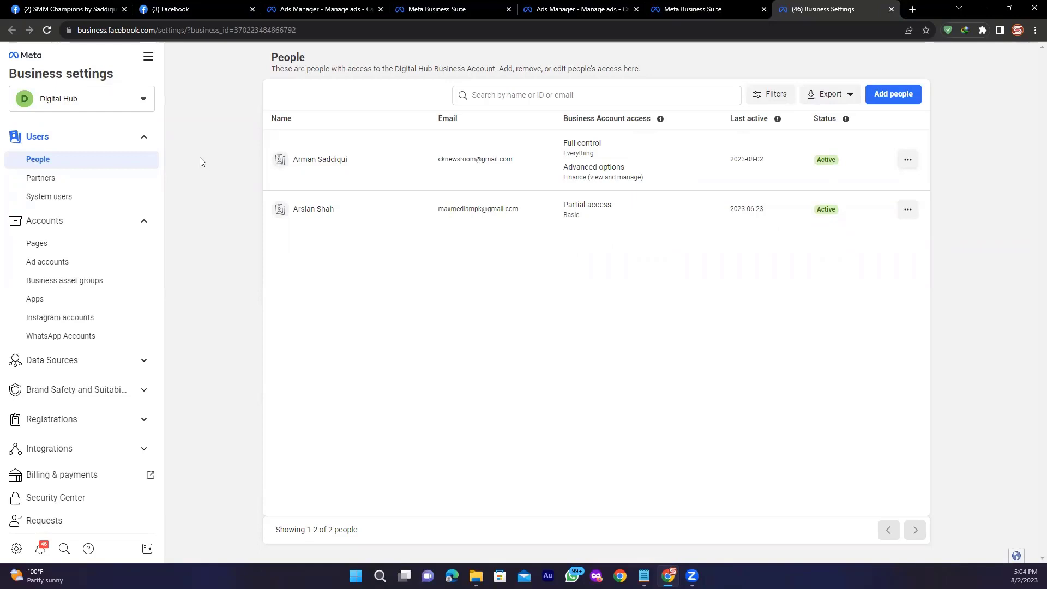
{"action": "scroll", "coordinate": [84, 314], "scroll_direction": "down", "scroll_amount": 2}
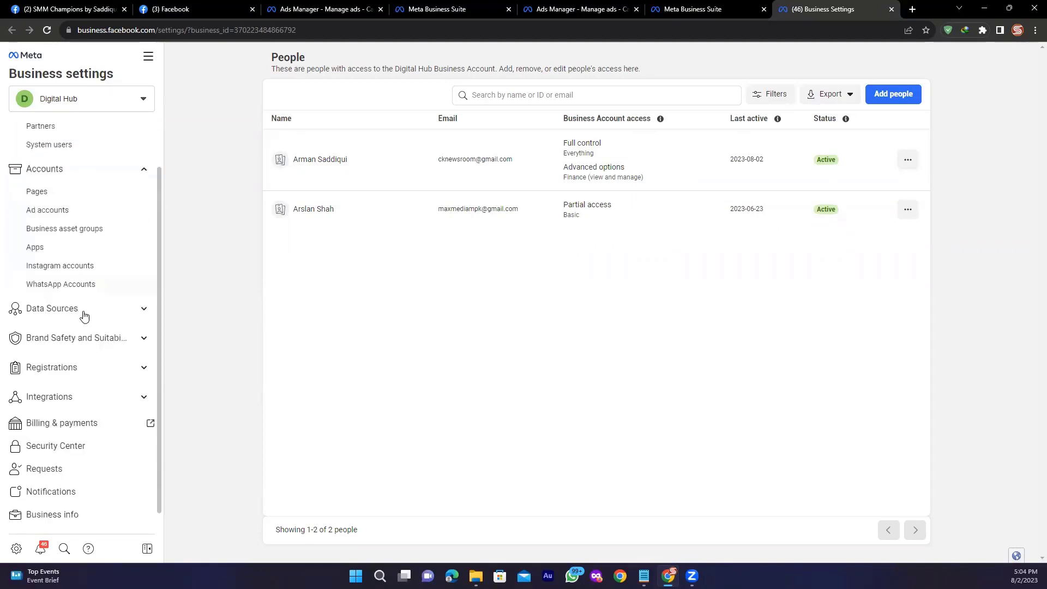
{"action": "scroll", "coordinate": [95, 445], "scroll_direction": "up", "scroll_amount": 2}
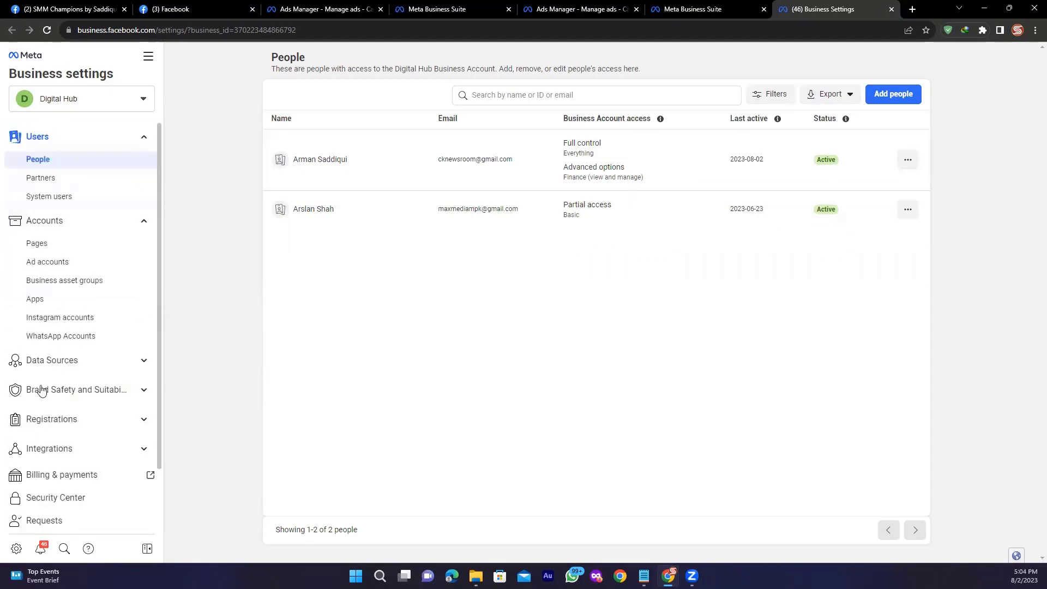
{"action": "scroll", "coordinate": [38, 409], "scroll_direction": "down", "scroll_amount": 2}
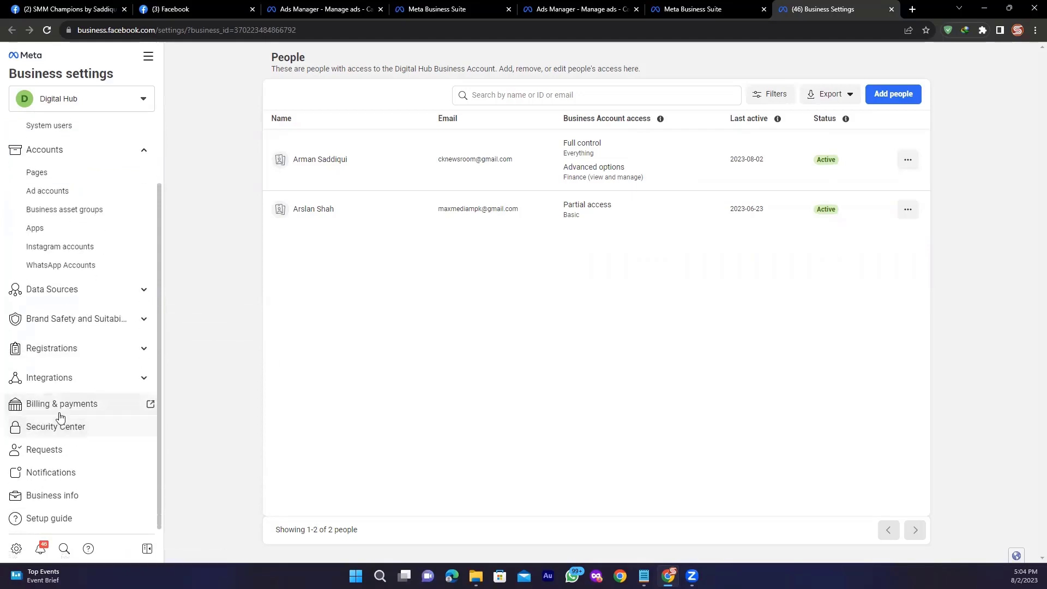
Open business.facebook.com/select in a new browser tab to list the Business Manager accounts.
{"action": "left_click", "coordinate": [912, 9]}
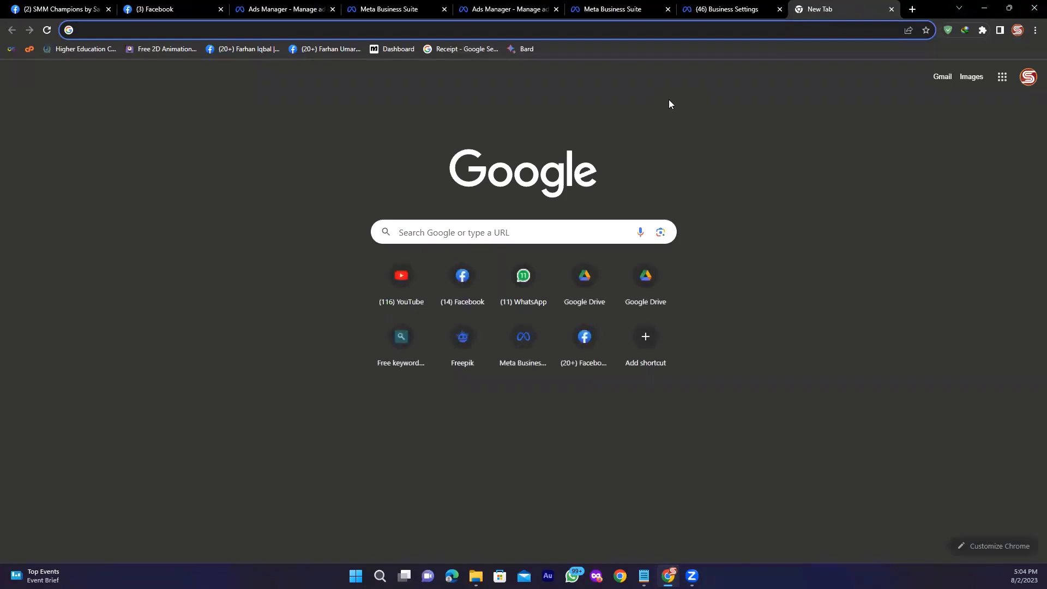
{"action": "type", "text": "bus"}
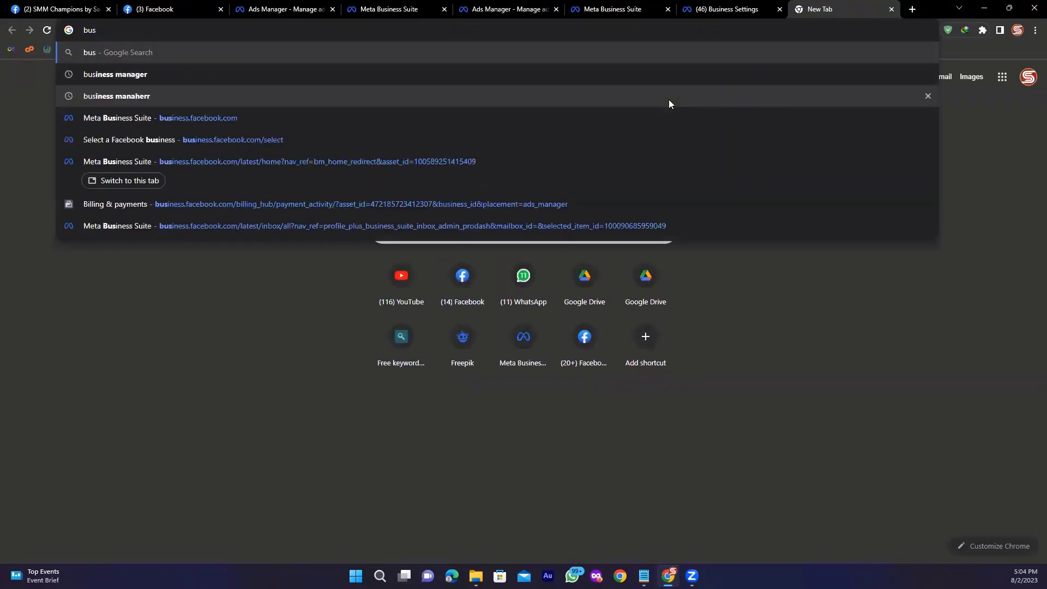
{"action": "type", "text": "iness.facebook.com"}
{"action": "key", "text": "Right"}
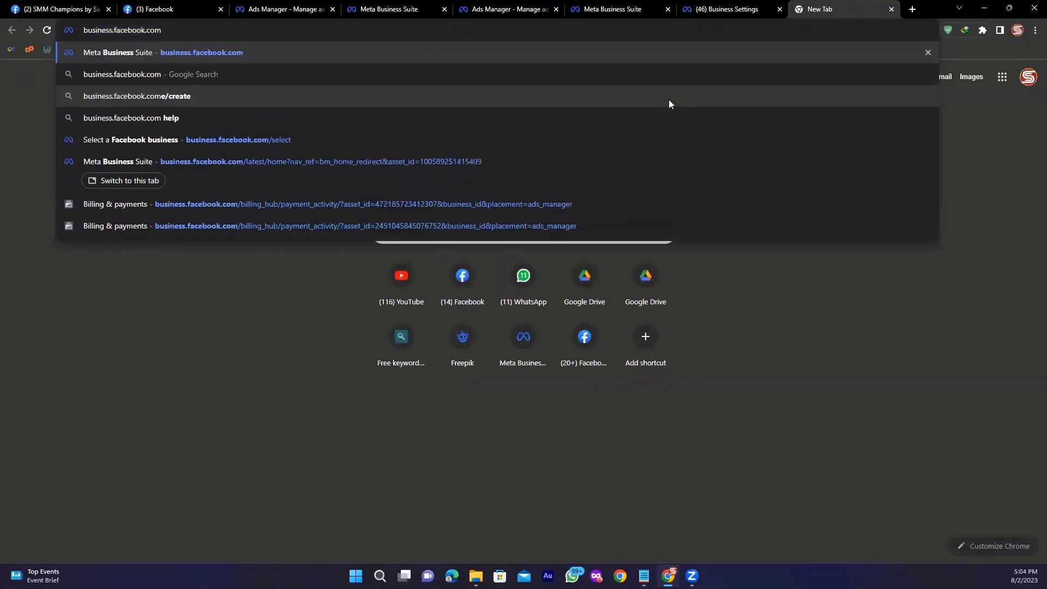
{"action": "type", "text": "/sele"}
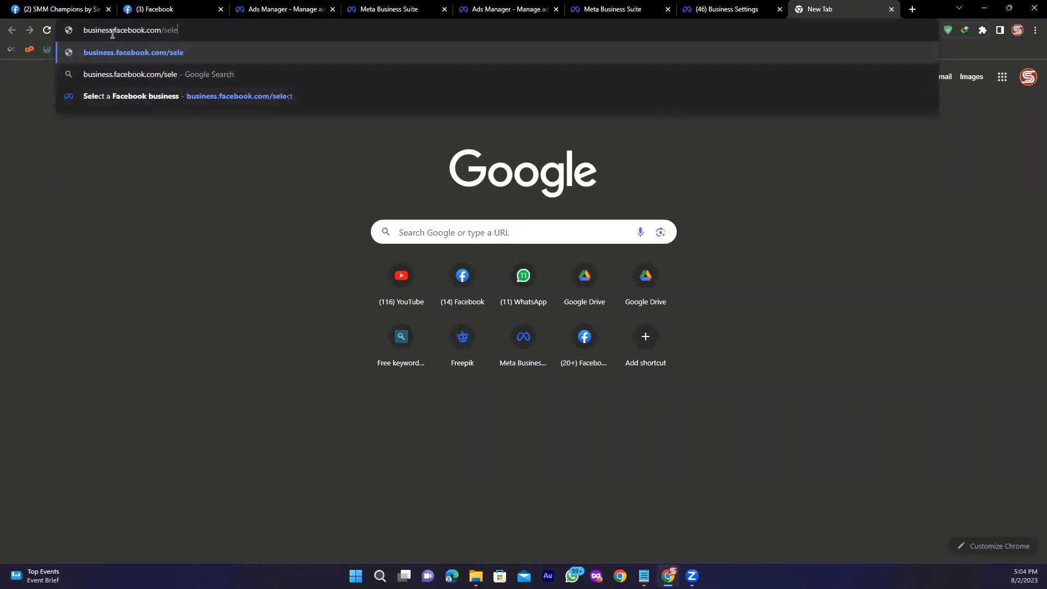
{"action": "left_click", "coordinate": [260, 98]}
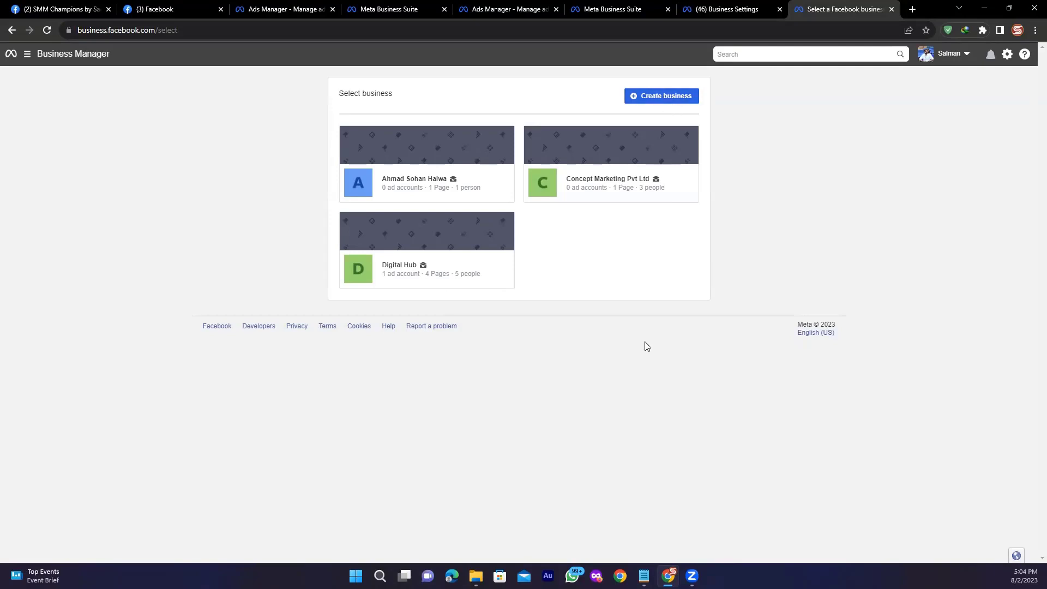
Switch to the Notepad notes and highlight the "Ads Manager" and "Personal" entries.
{"action": "mouse_move", "coordinate": [644, 576]}
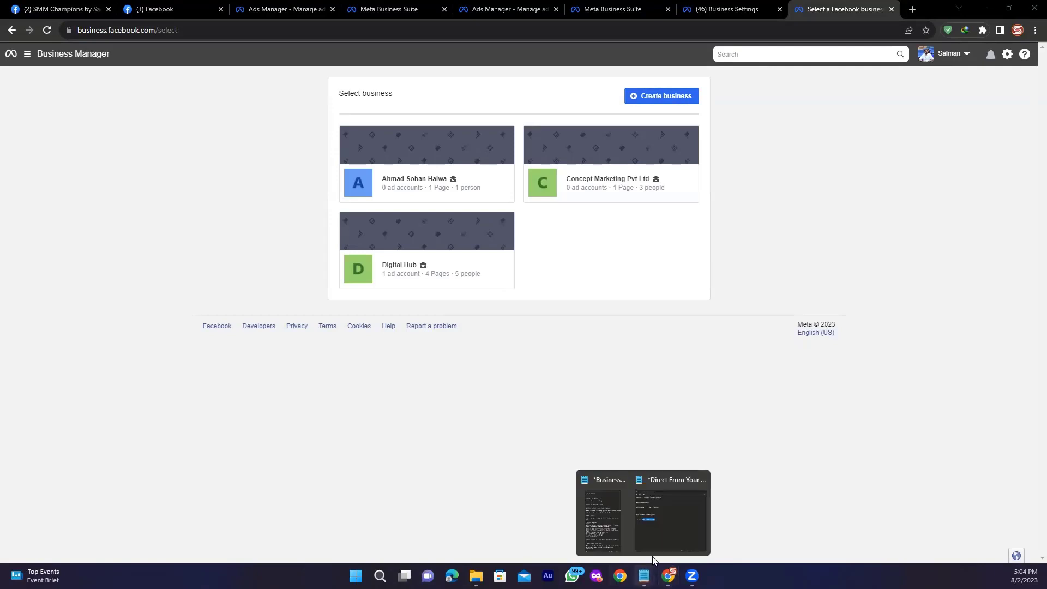
{"action": "left_click", "coordinate": [655, 522]}
{"action": "left_click_drag", "start_coordinate": [348, 176], "coordinate": [269, 134]}
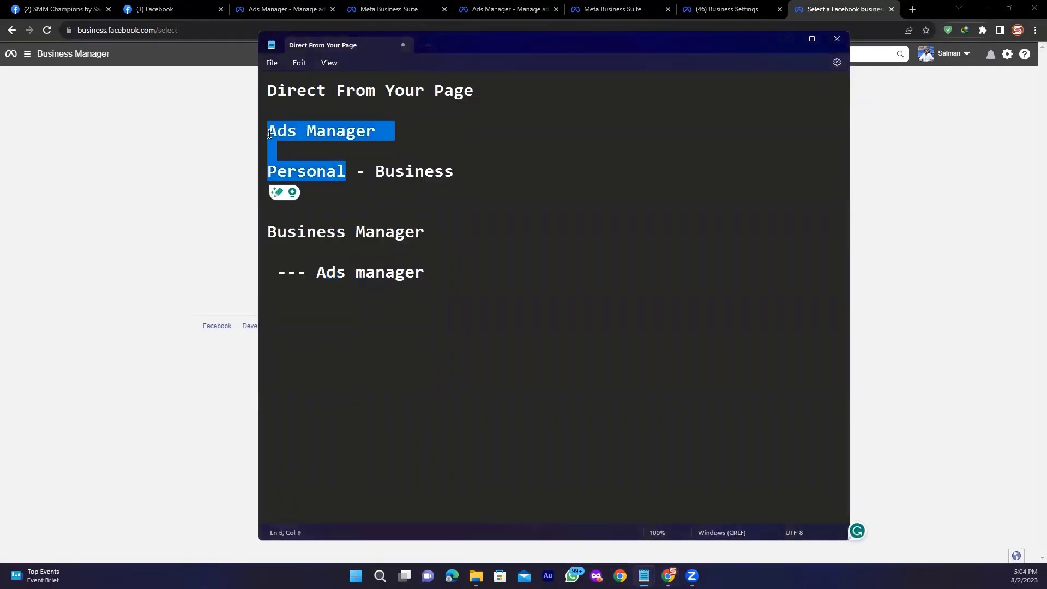
{"action": "left_click", "coordinate": [355, 176]}
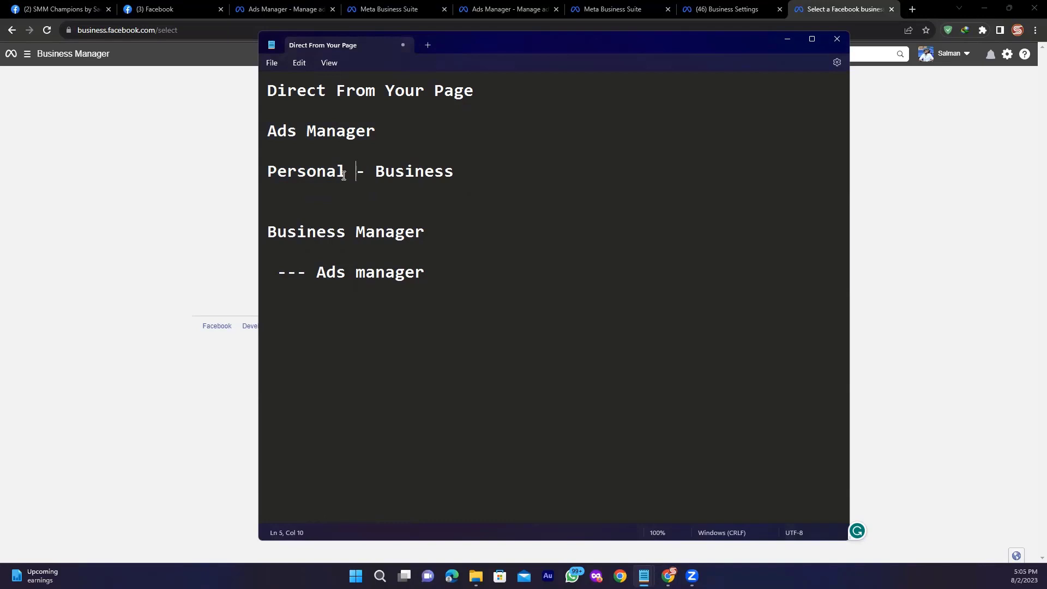
{"action": "left_click_drag", "start_coordinate": [345, 171], "coordinate": [267, 132]}
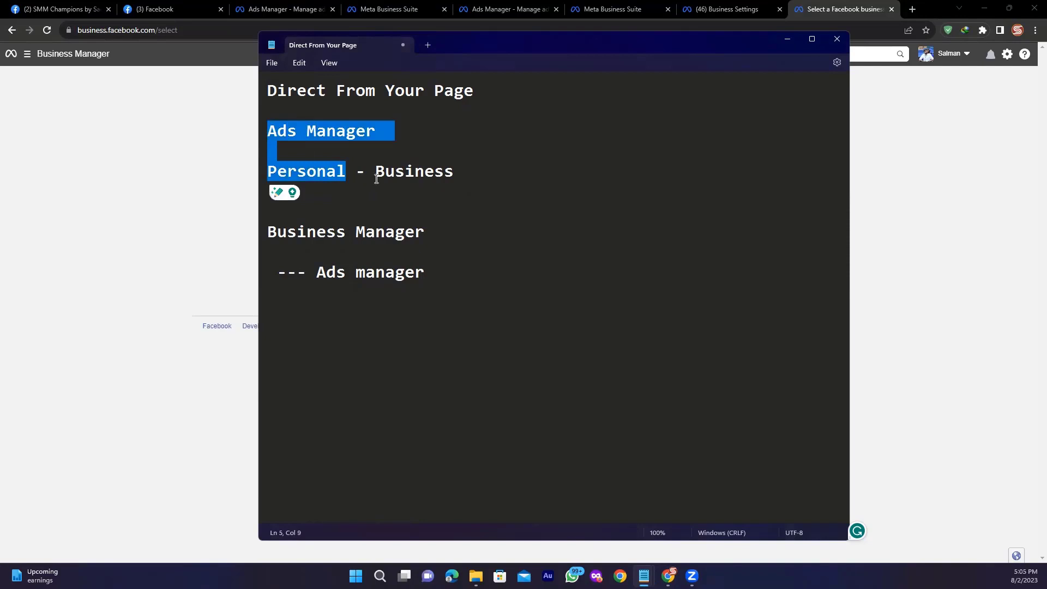
{"action": "left_click", "coordinate": [377, 172]}
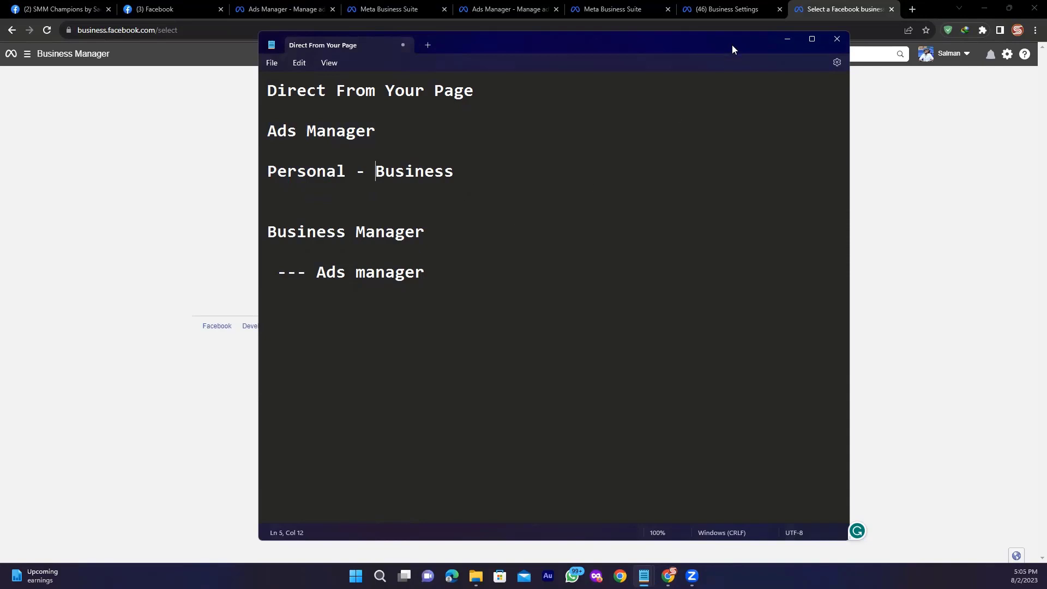
Return to the business selection page in Chrome and open the form for creating a business.
{"action": "left_click", "coordinate": [786, 40]}
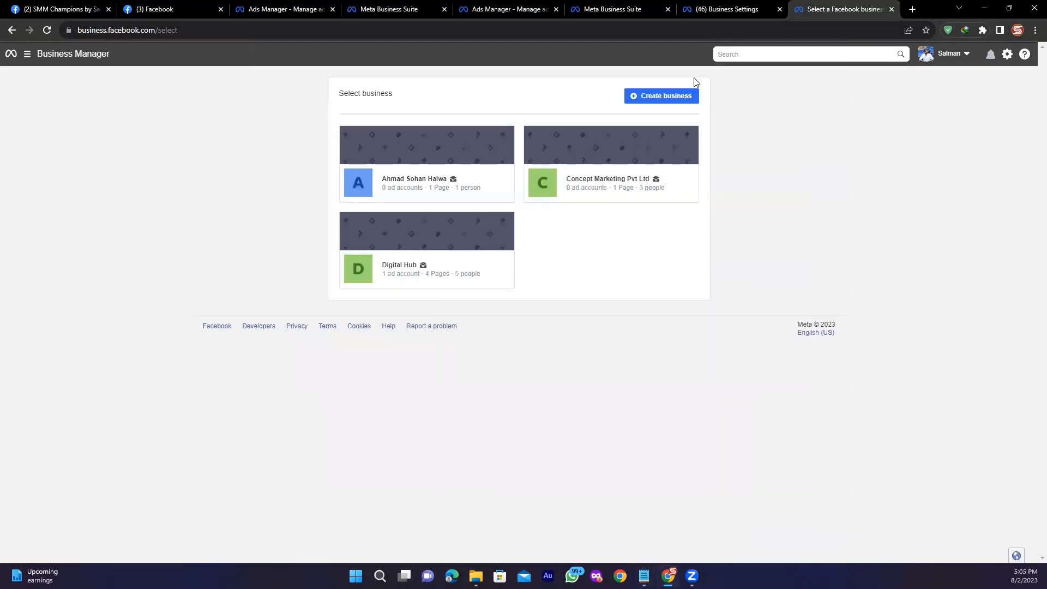
{"action": "left_click", "coordinate": [692, 95]}
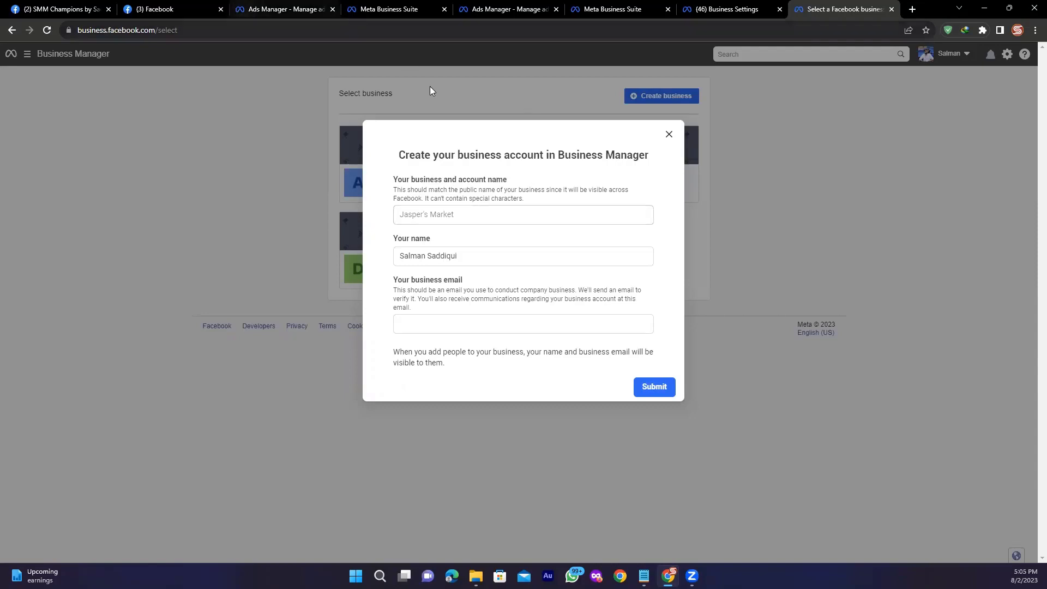
Search Google for "facebook business manager" in a new tab, open the Facebook Business Manager result and return to the business creation form.
{"action": "left_click", "coordinate": [913, 10]}
{"action": "type", "text": "face"}
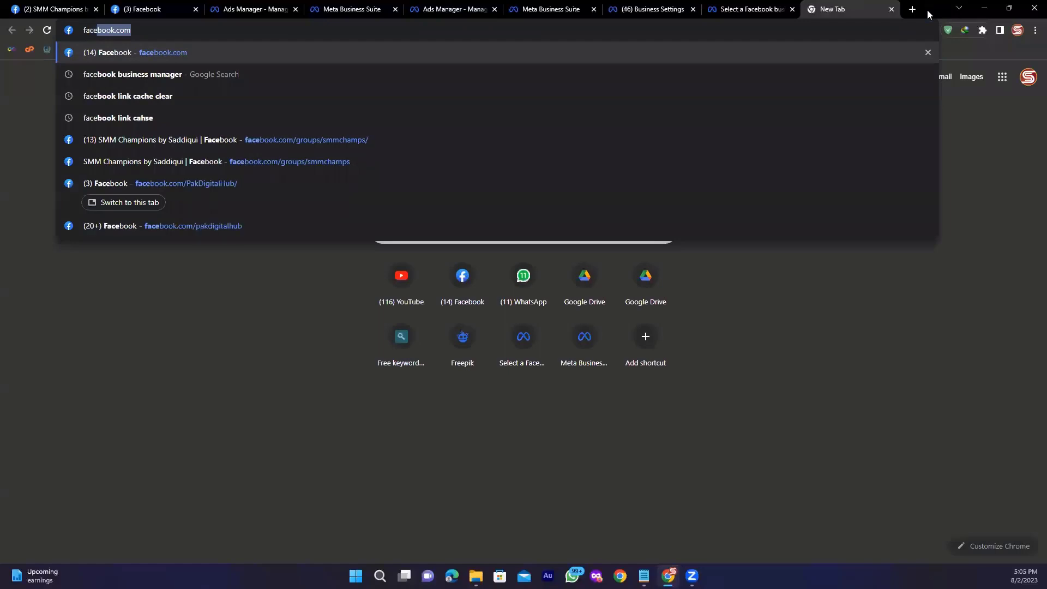
{"action": "type", "text": "book"}
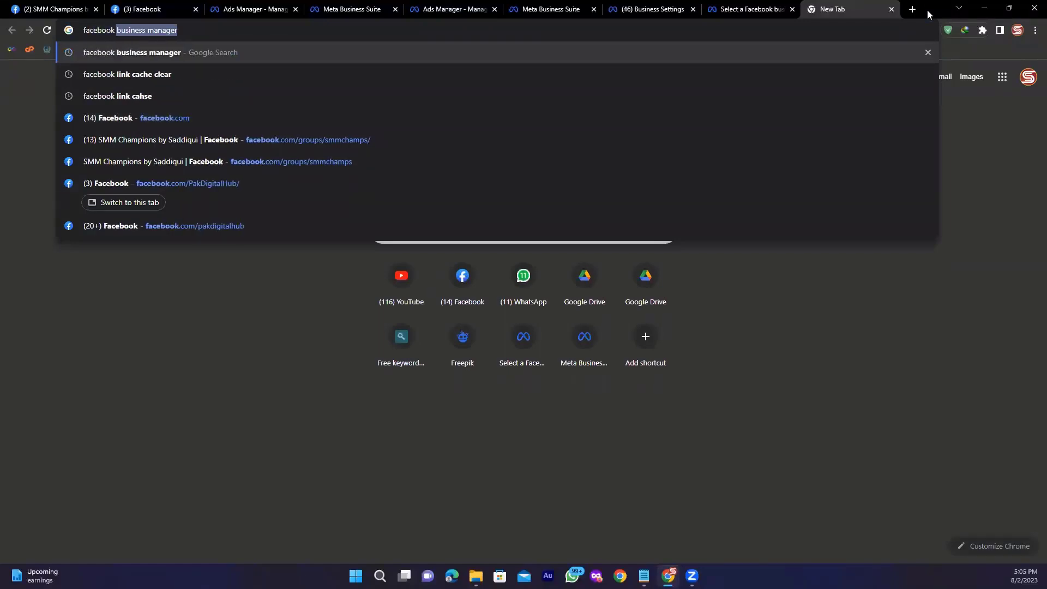
{"action": "key", "text": "Return"}
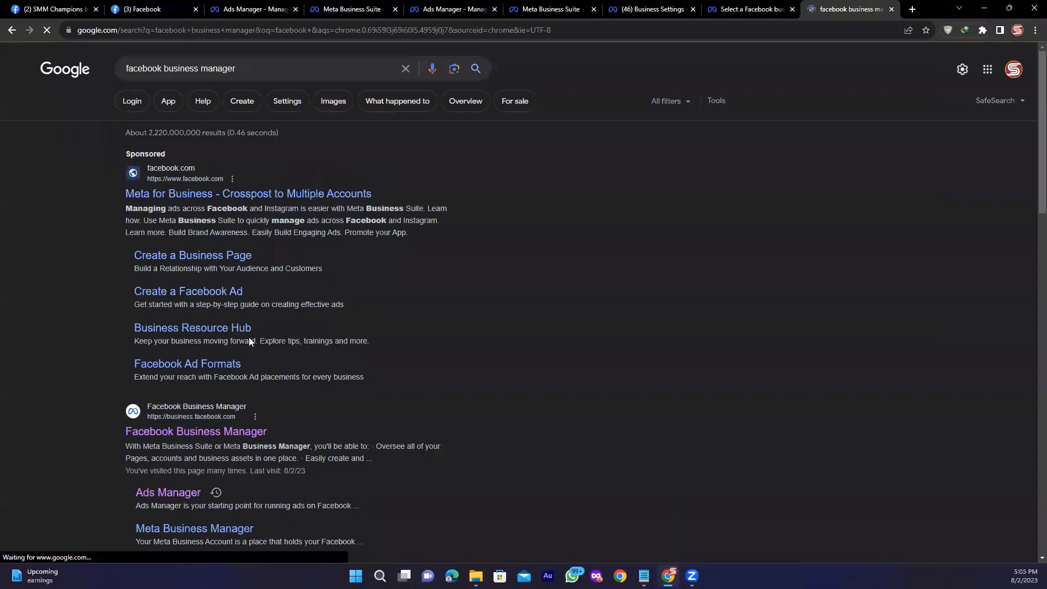
{"action": "left_click", "coordinate": [741, 8]}
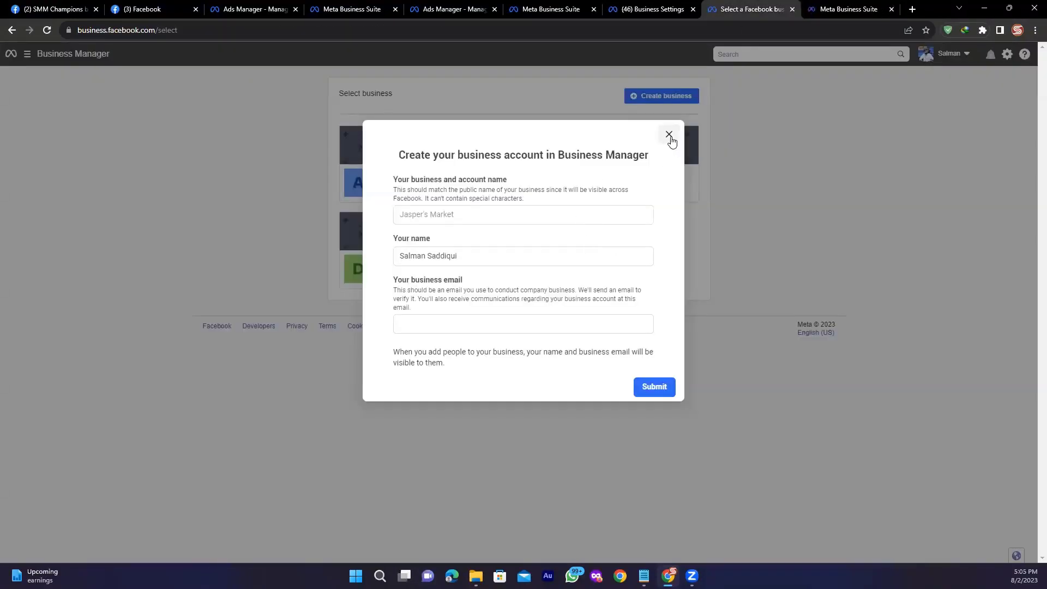
Create the business account "Zaib Way" with the prefilled owner name and enter the business e-mail address.
{"action": "left_click", "coordinate": [452, 215]}
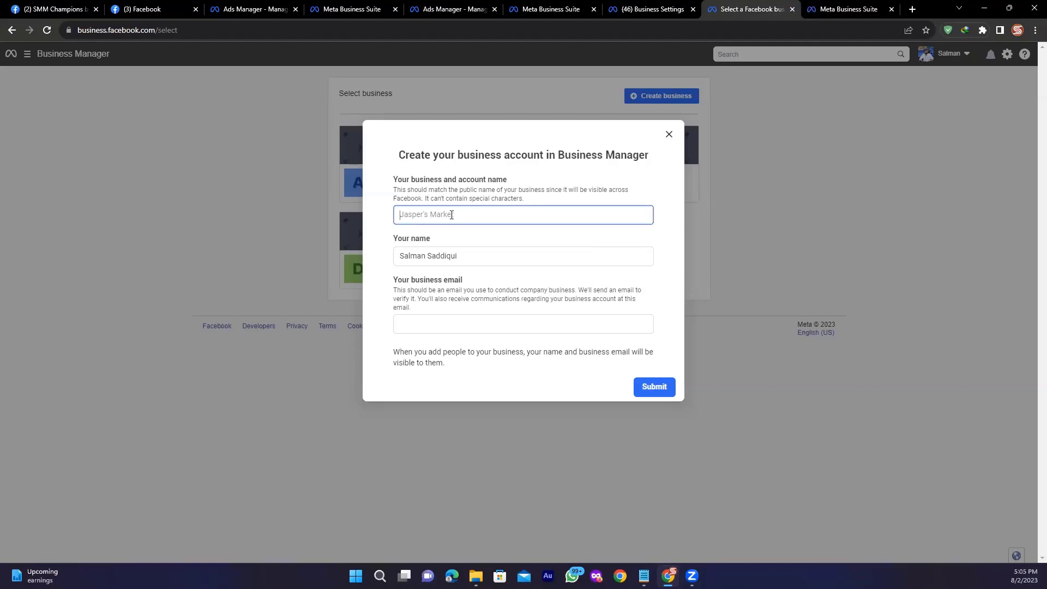
{"action": "type", "text": "Zaib Way"}
{"action": "double_click", "coordinate": [455, 257]}
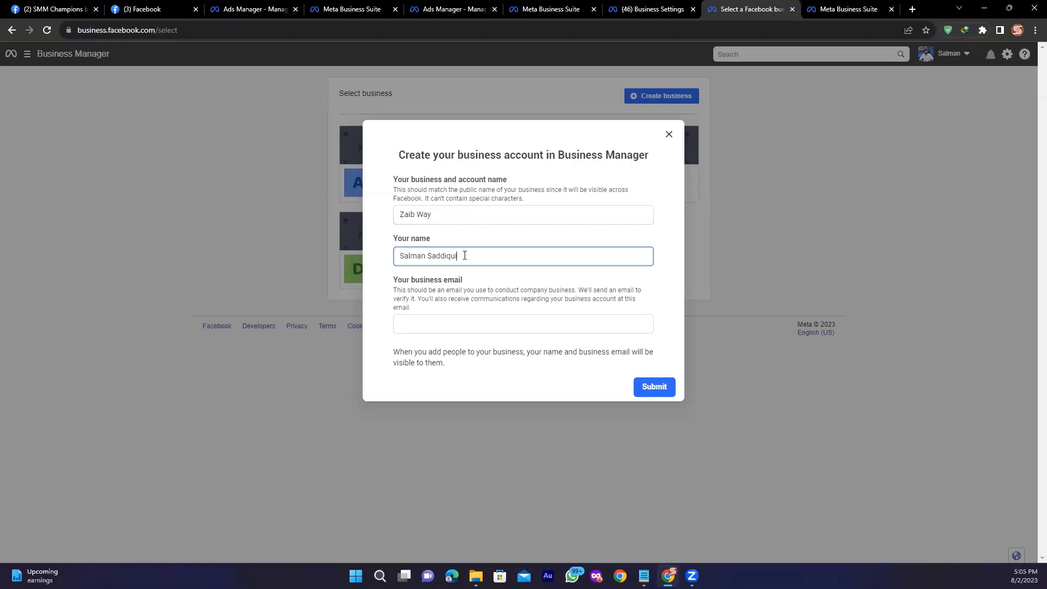
{"action": "left_click", "coordinate": [458, 326]}
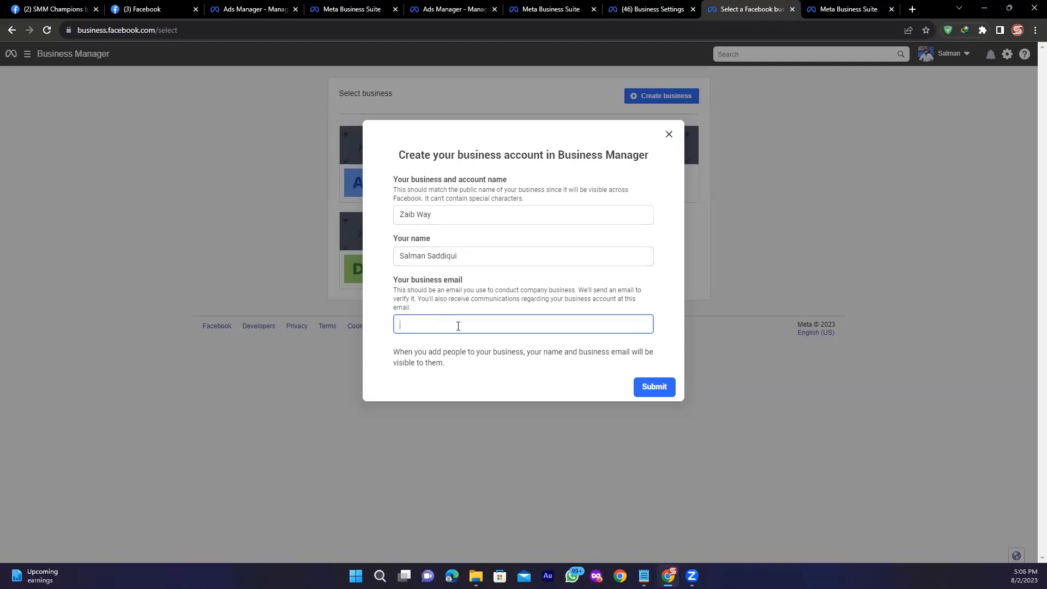
{"action": "type", "text": "sal"}
{"action": "key", "text": "Down"}
{"action": "key", "text": "Return"}
{"action": "left_click", "coordinate": [662, 388]}
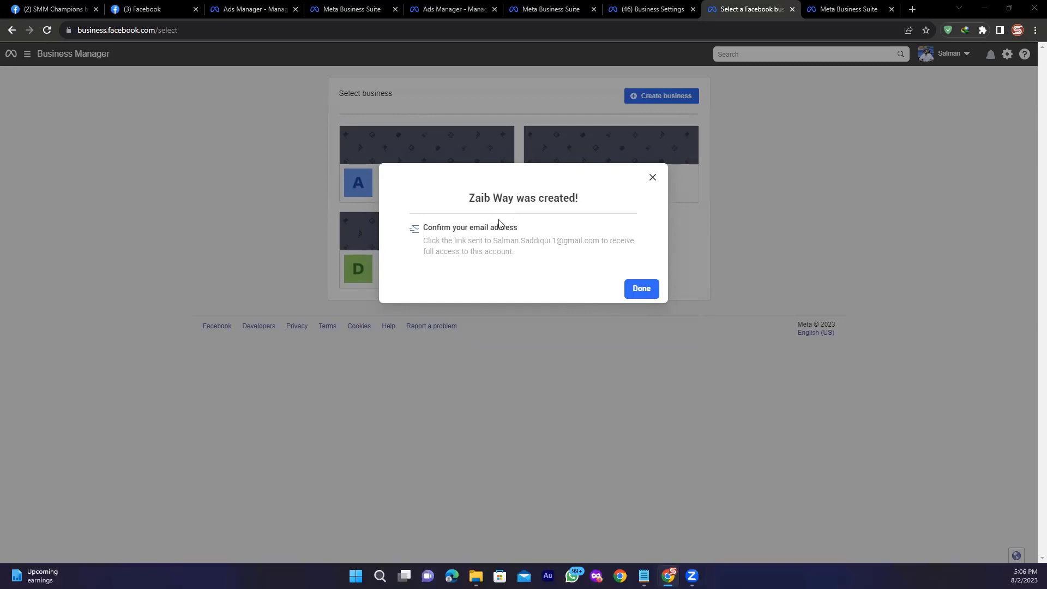
{"action": "left_click", "coordinate": [652, 289]}
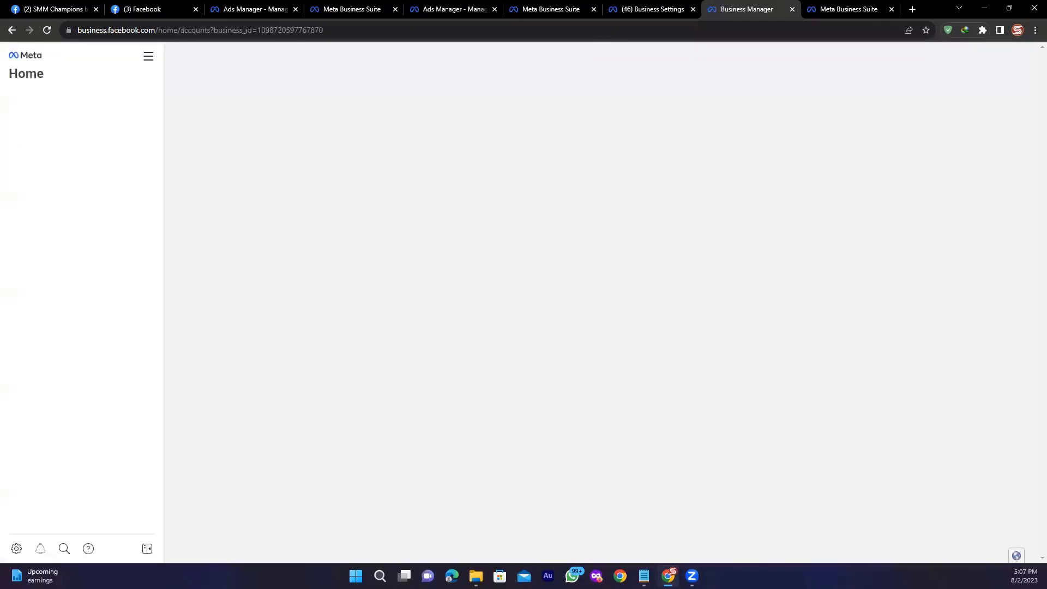
Look through the list of Chrome profiles and open a window for another profile.
{"action": "left_click", "coordinate": [1017, 30]}
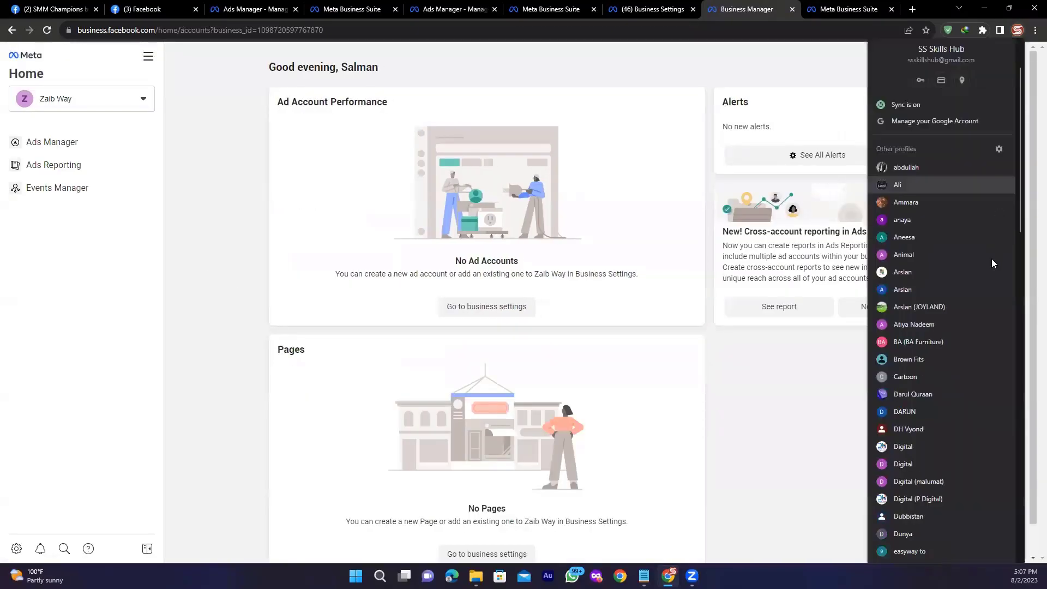
{"action": "scroll", "coordinate": [988, 257], "scroll_direction": "down", "scroll_amount": 15}
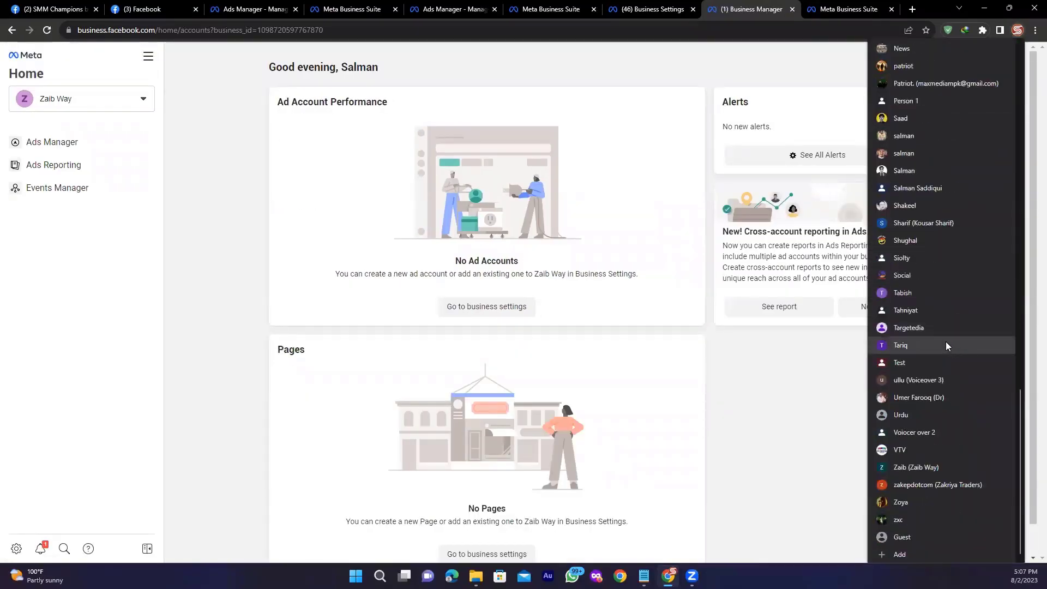
{"action": "scroll", "coordinate": [941, 356], "scroll_direction": "up", "scroll_amount": 3}
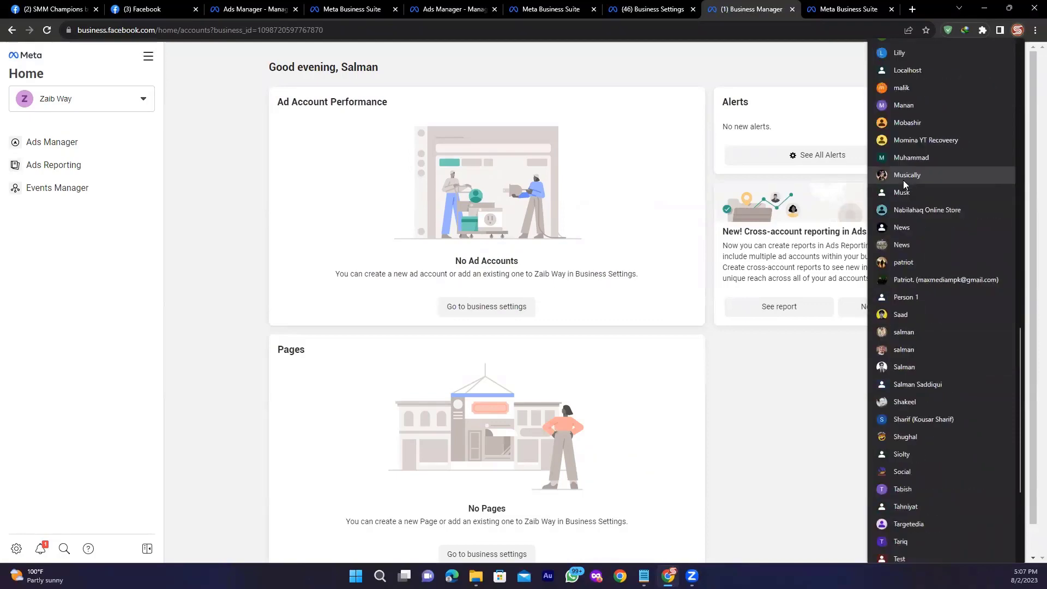
{"action": "left_click", "coordinate": [910, 350]}
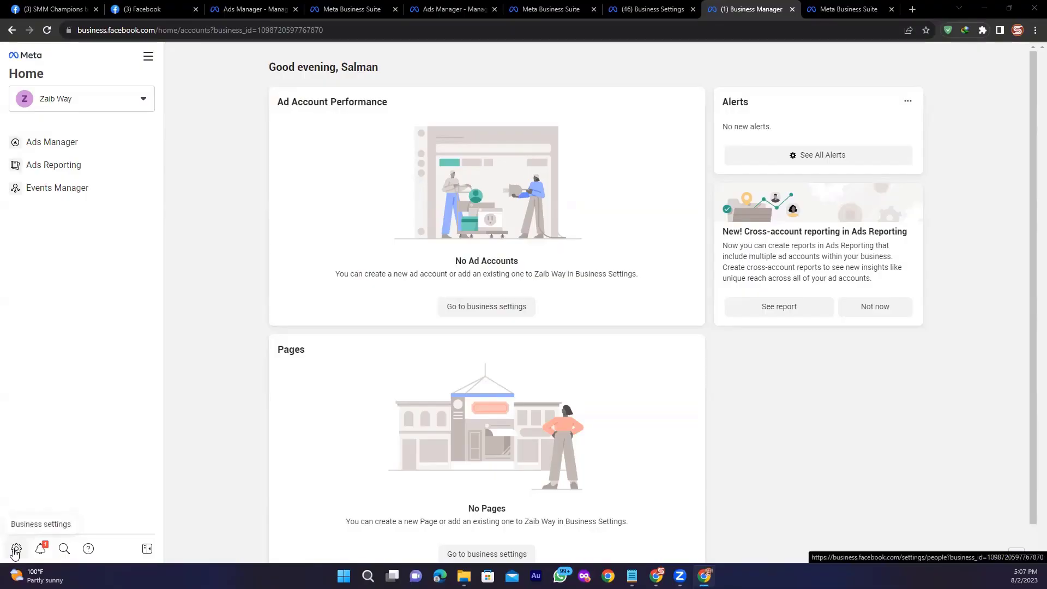
Start a people invitation in the Zaib Way Business settings and enter the invitee's e-mail address.
{"action": "left_click", "coordinate": [16, 551]}
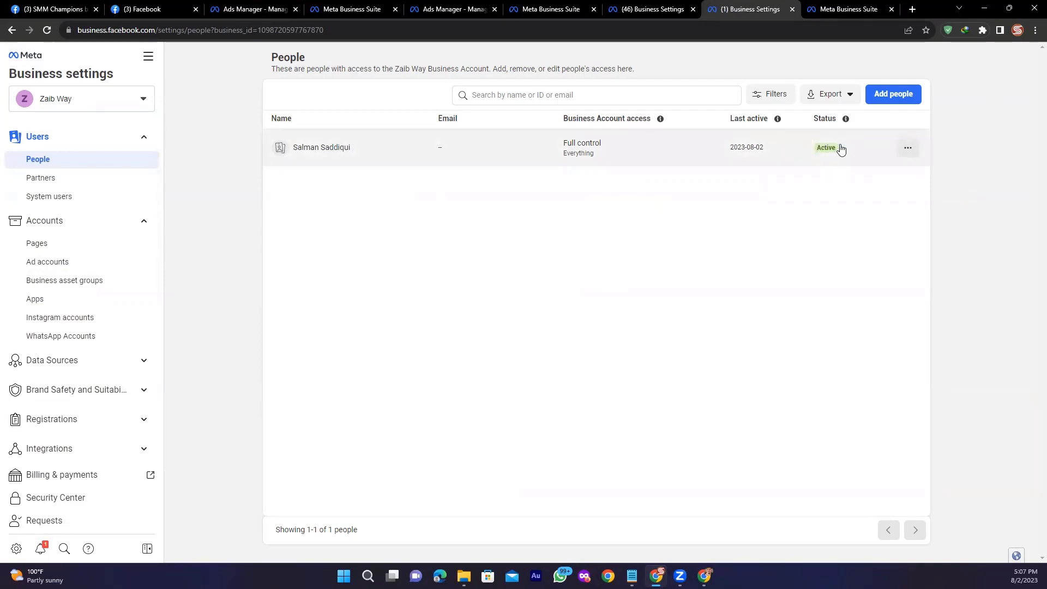
{"action": "left_click", "coordinate": [893, 95]}
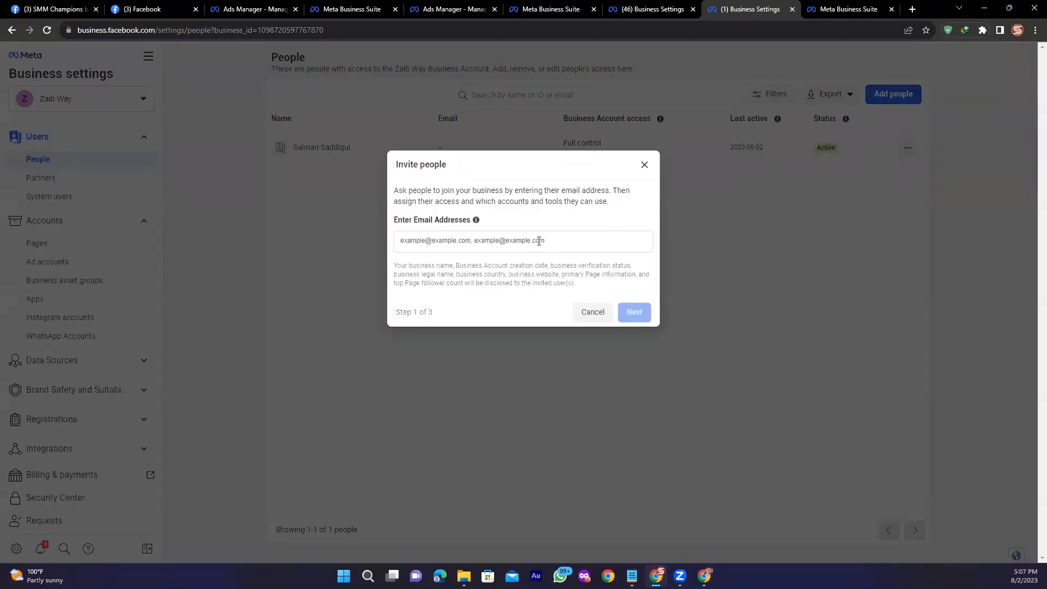
{"action": "left_click", "coordinate": [570, 244]}
{"action": "left_click", "coordinate": [544, 269]}
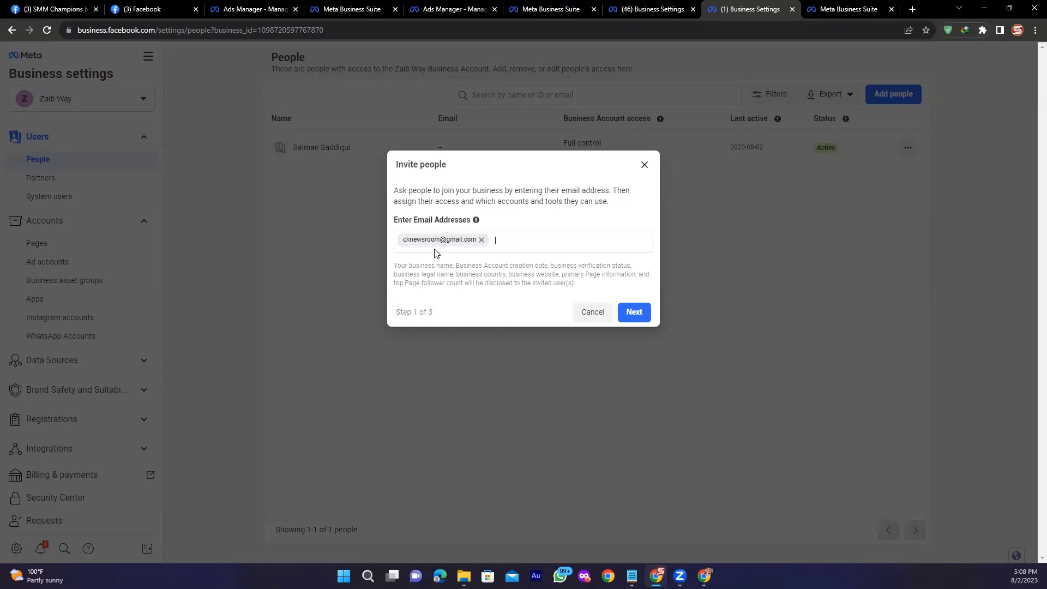
{"action": "left_click", "coordinate": [634, 312]}
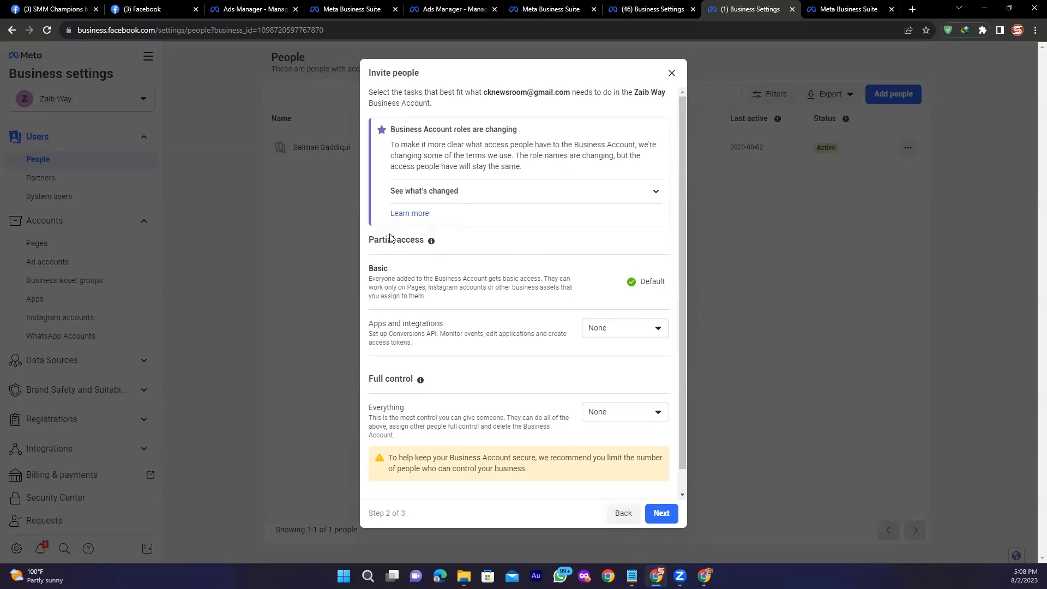
Review the access levels, keep Basic partial access with Apps and integrations at None, and send the invitation without assigning assets.
{"action": "scroll", "coordinate": [450, 391], "scroll_direction": "down", "scroll_amount": 1}
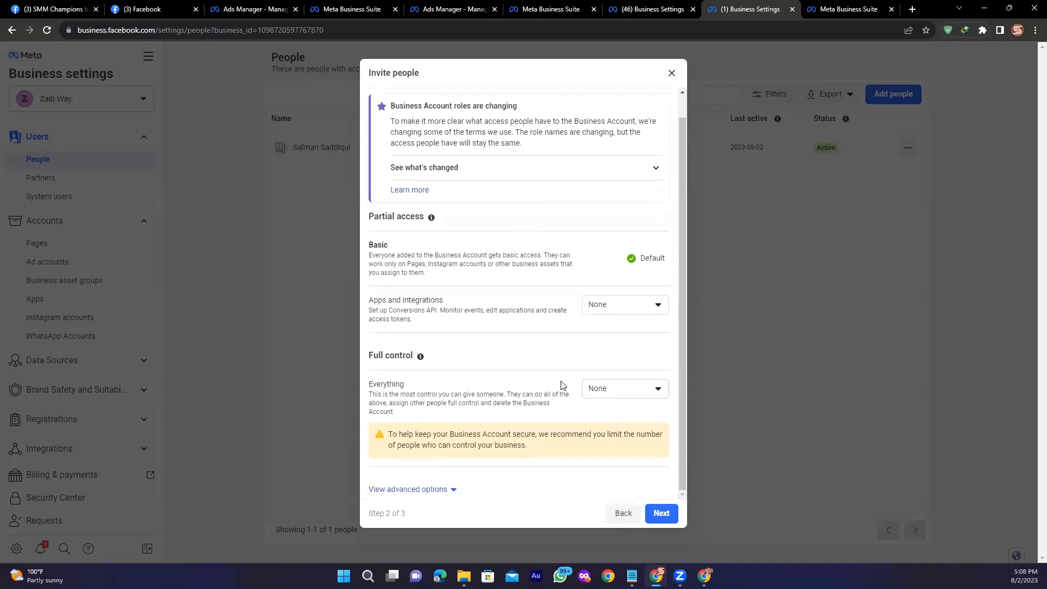
{"action": "left_click", "coordinate": [597, 389]}
{"action": "left_click", "coordinate": [597, 389]}
{"action": "left_click", "coordinate": [431, 217]}
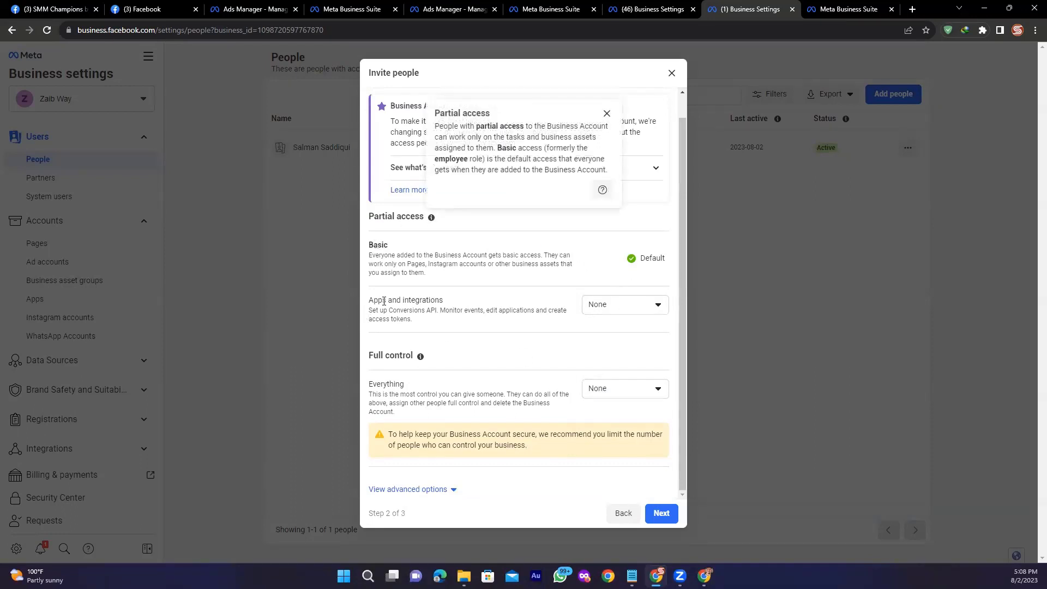
{"action": "left_click", "coordinate": [610, 310]}
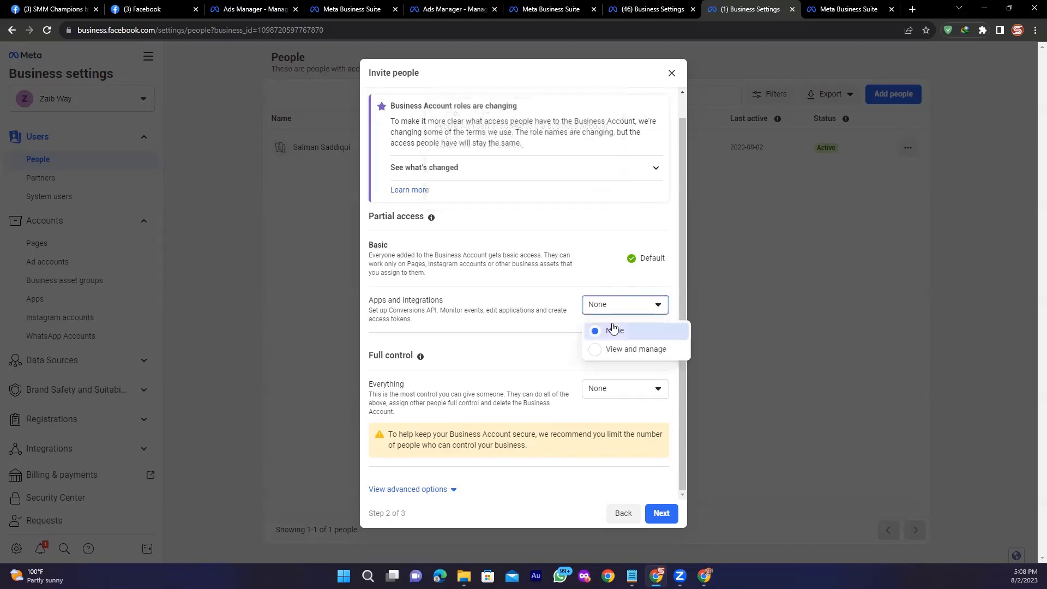
{"action": "left_click", "coordinate": [609, 342]}
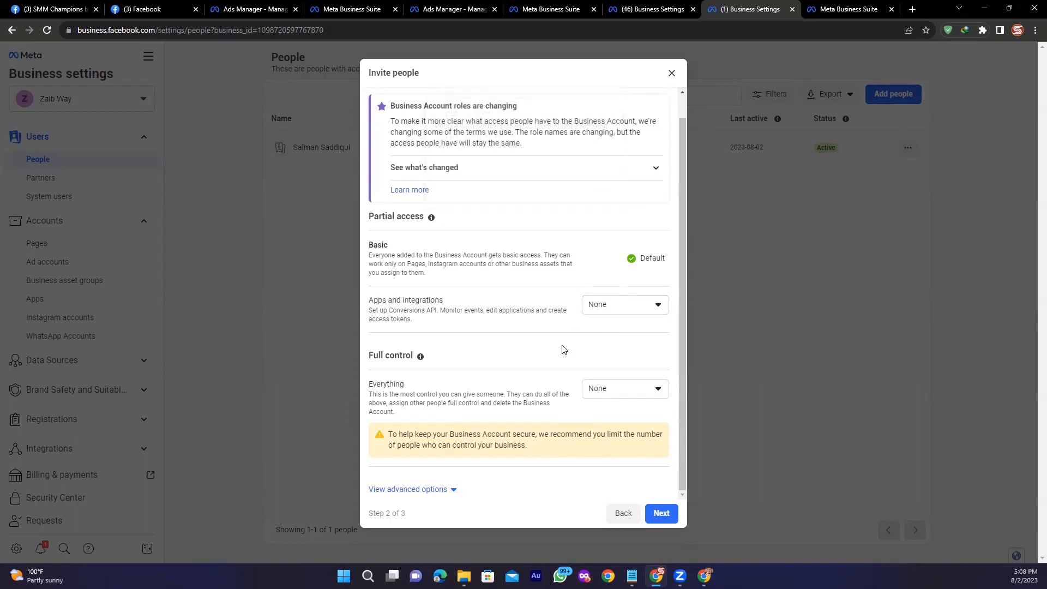
{"action": "left_click", "coordinate": [662, 514]}
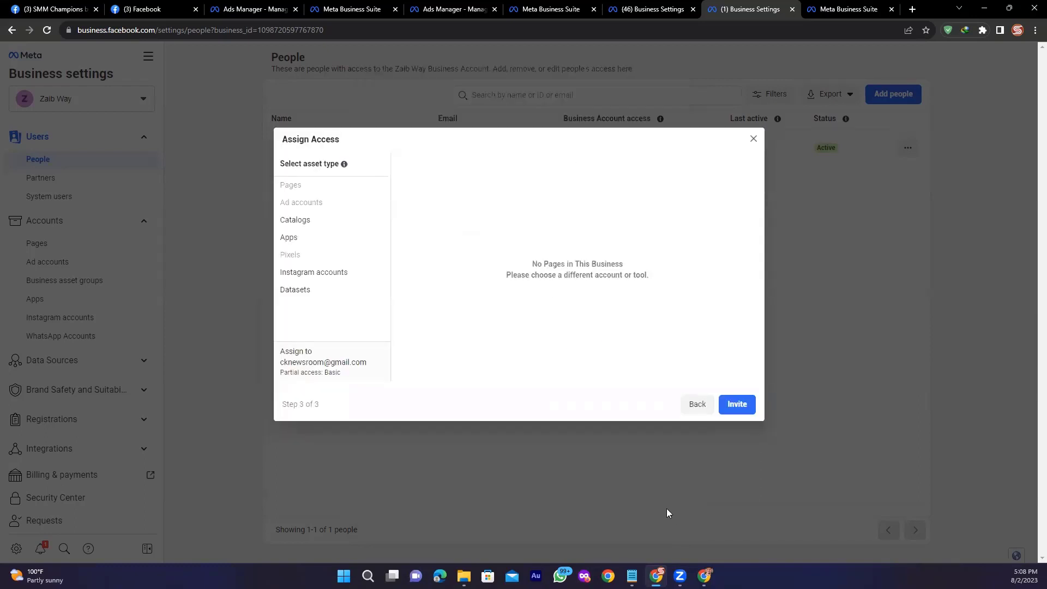
{"action": "left_click", "coordinate": [737, 403]}
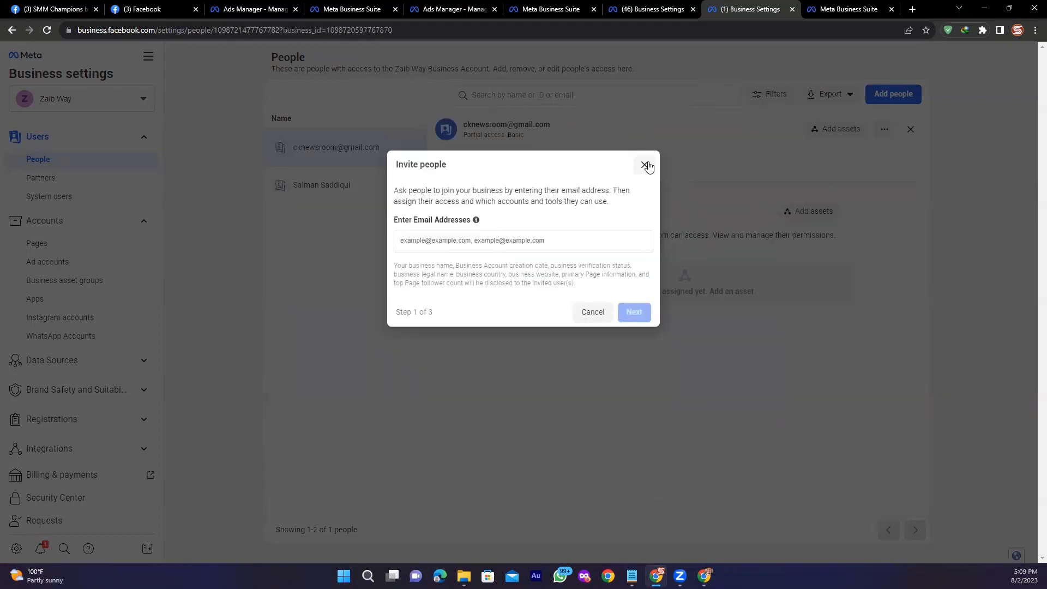
Close the people invitation and open the Pages list of the Digital Hub business account.
{"action": "left_click", "coordinate": [645, 165]}
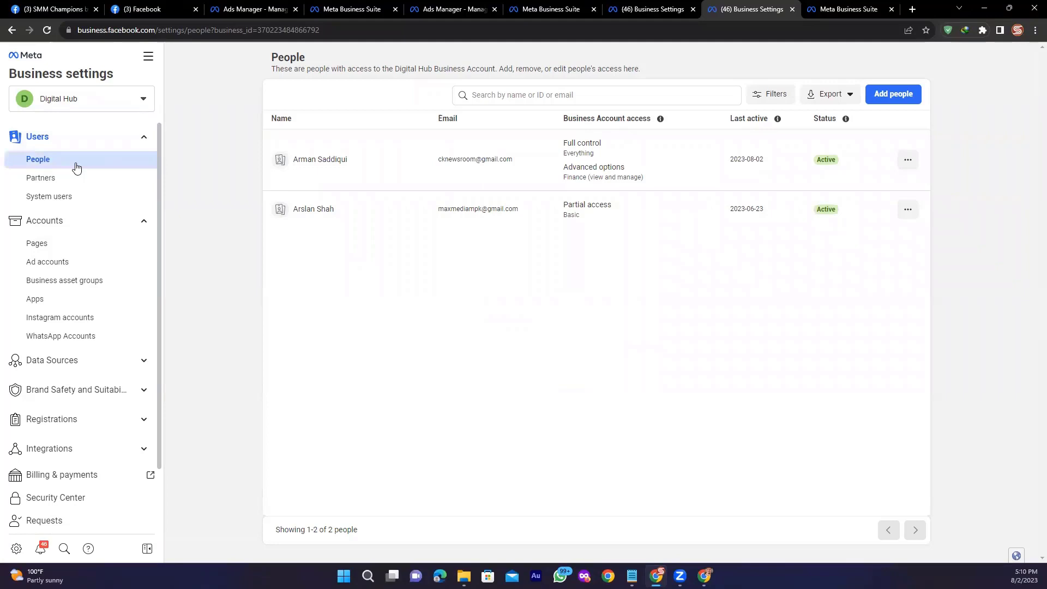
{"action": "left_click", "coordinate": [60, 249]}
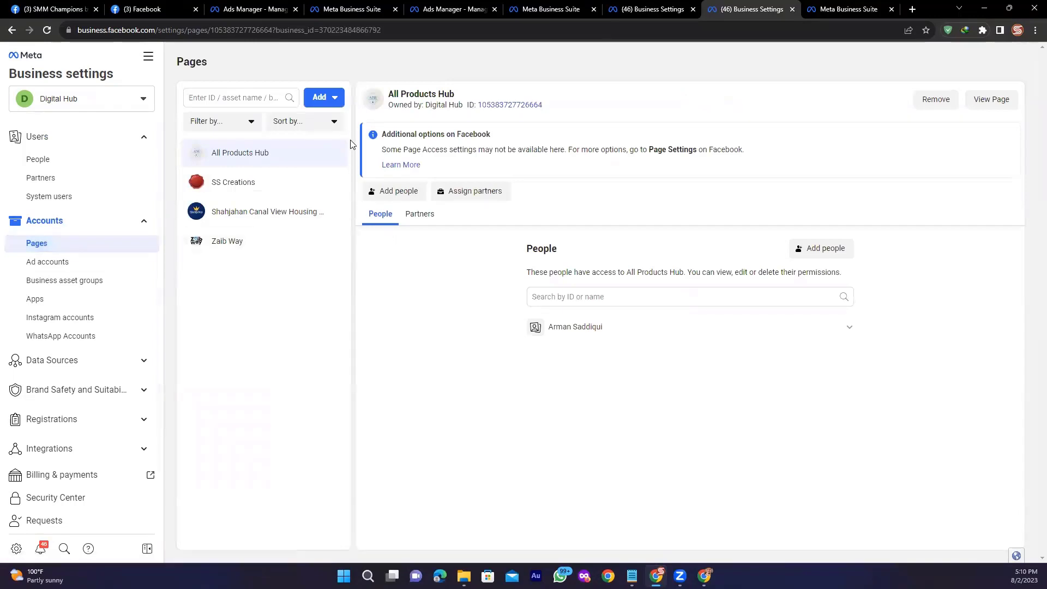
Switch the active Facebook profile to Targetedia and open its page.
{"action": "left_click", "coordinate": [50, 9]}
{"action": "left_click", "coordinate": [1017, 57]}
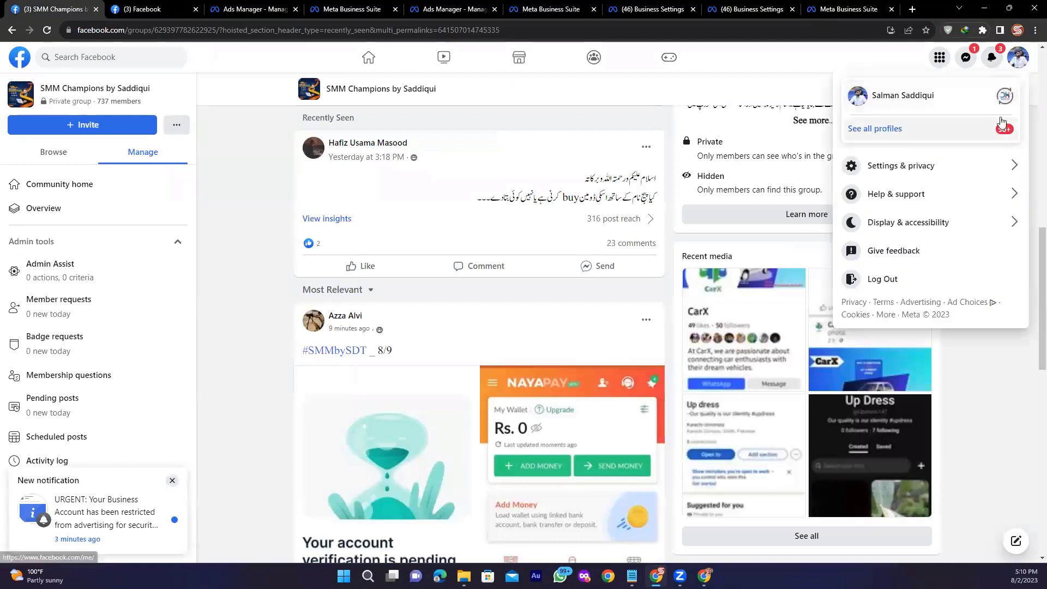
{"action": "left_click", "coordinate": [952, 131]}
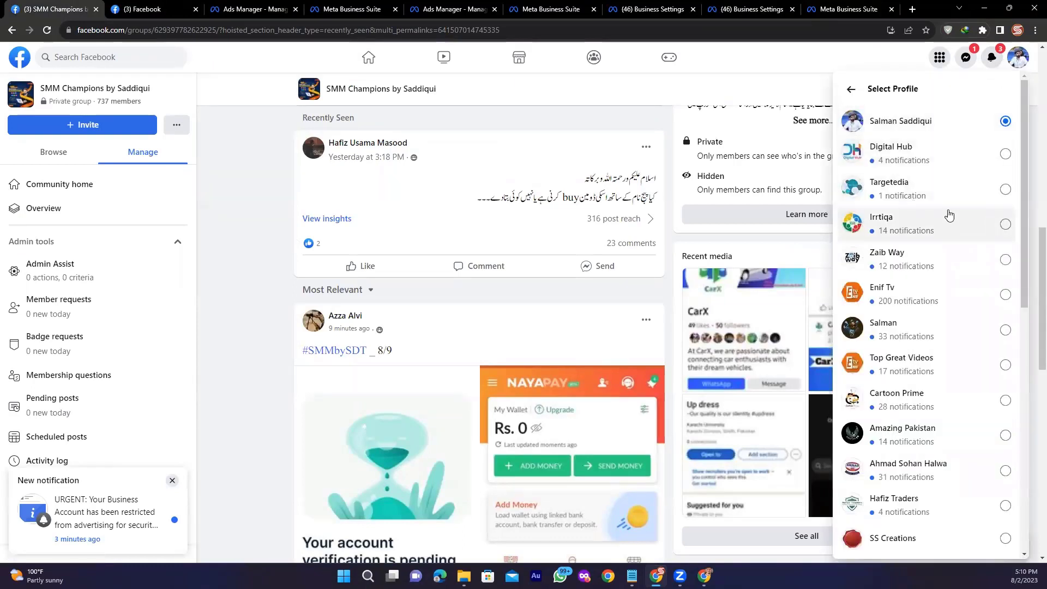
{"action": "left_click", "coordinate": [933, 189]}
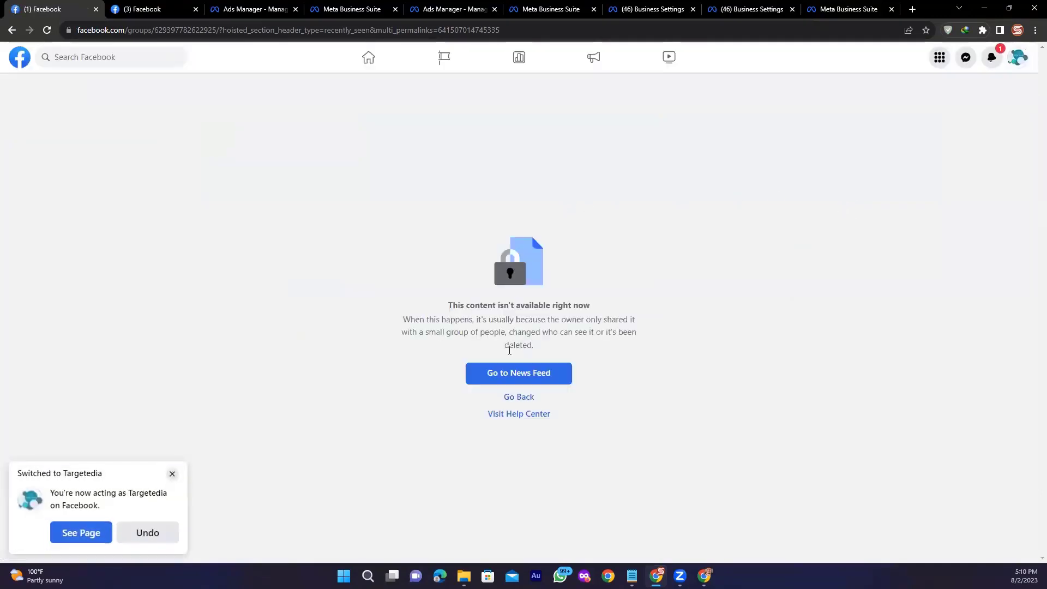
{"action": "left_click", "coordinate": [522, 380]}
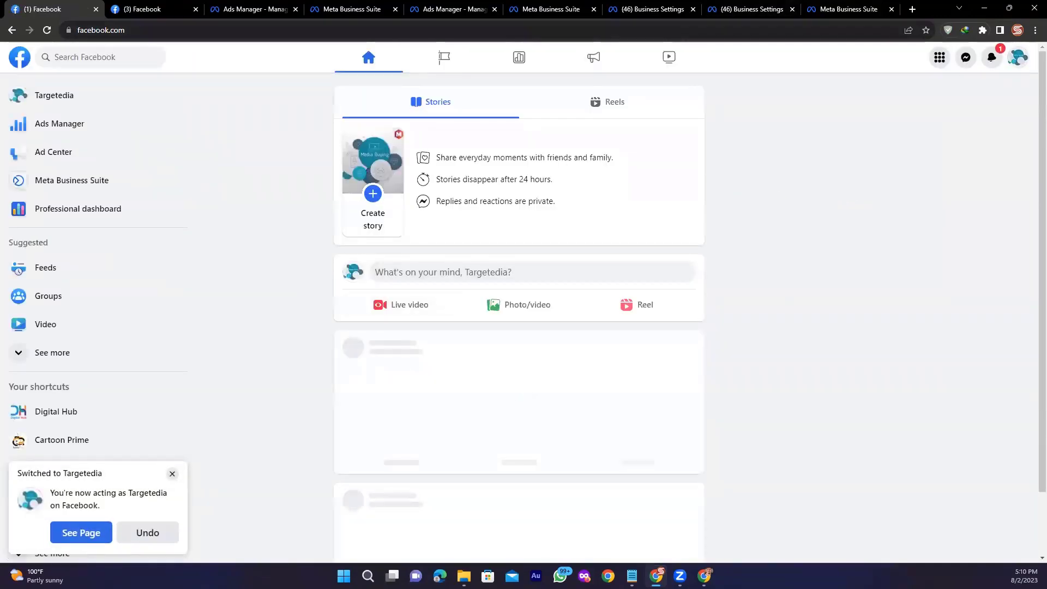
{"action": "left_click", "coordinate": [1021, 66]}
{"action": "left_click", "coordinate": [904, 104]}
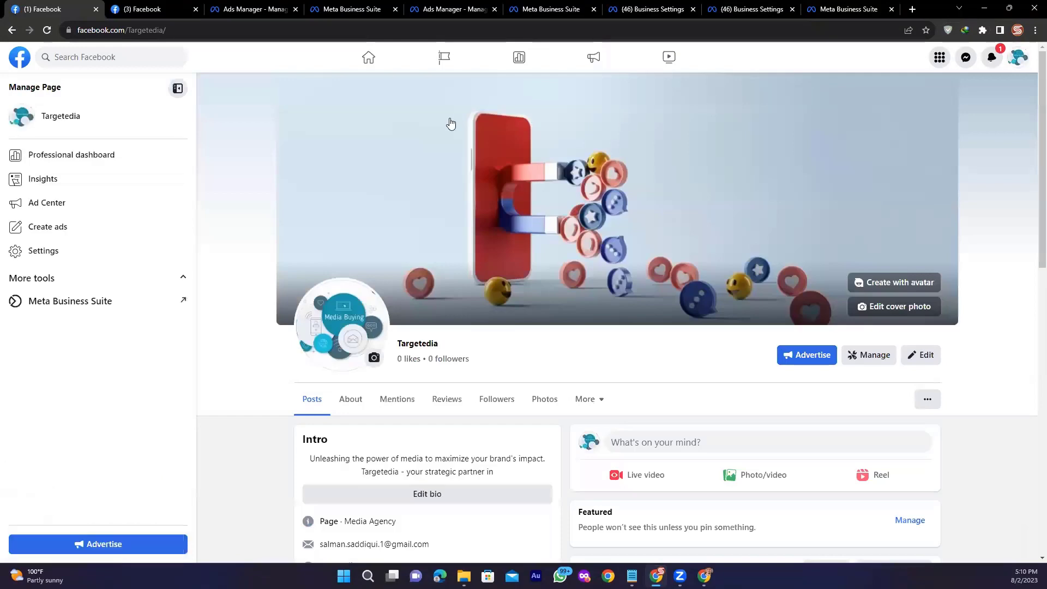
Open Targetedia's page access settings from the professional dashboard and check the access options of the person with Facebook access.
{"action": "left_click", "coordinate": [869, 355]}
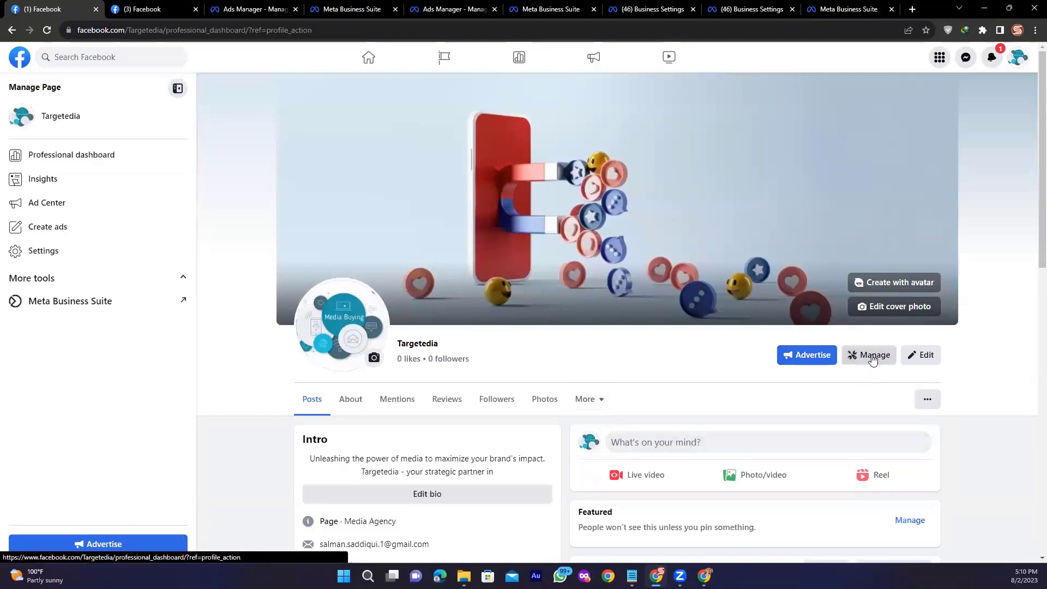
{"action": "scroll", "coordinate": [76, 376], "scroll_direction": "down", "scroll_amount": 3}
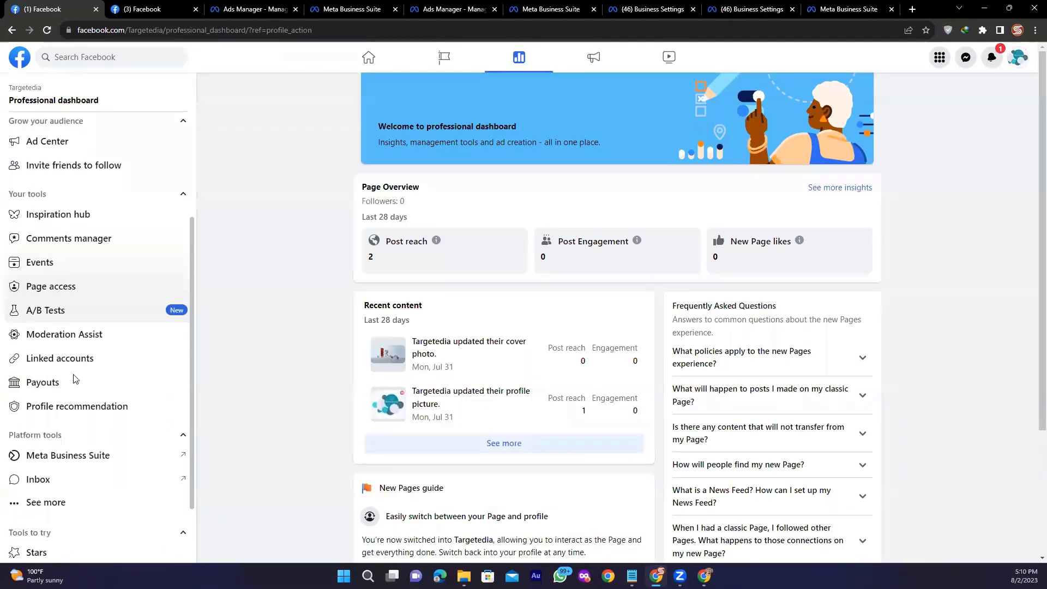
{"action": "scroll", "coordinate": [76, 289], "scroll_direction": "down", "scroll_amount": 1}
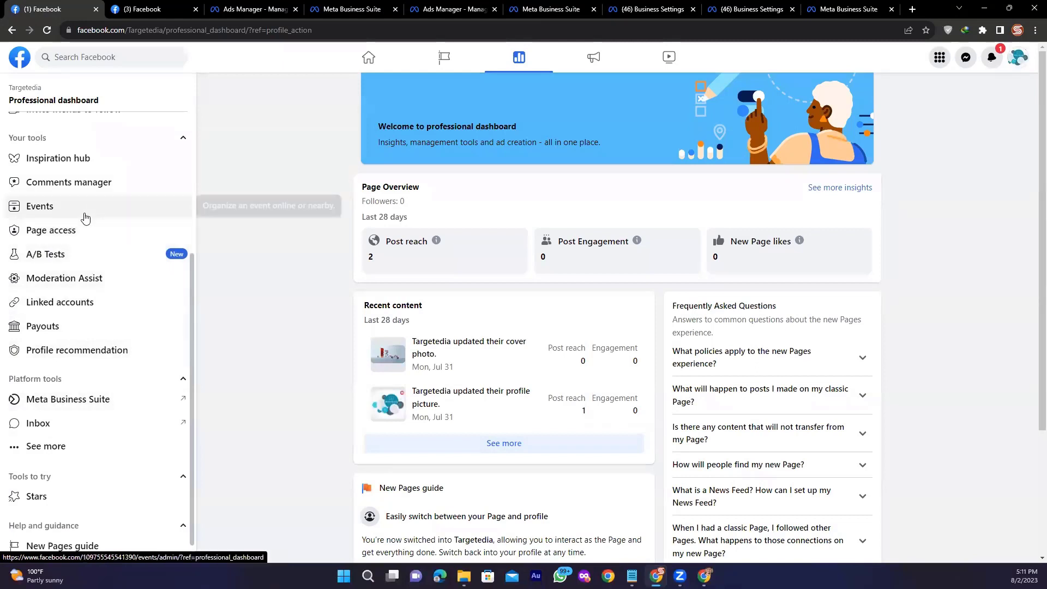
{"action": "left_click", "coordinate": [77, 232]}
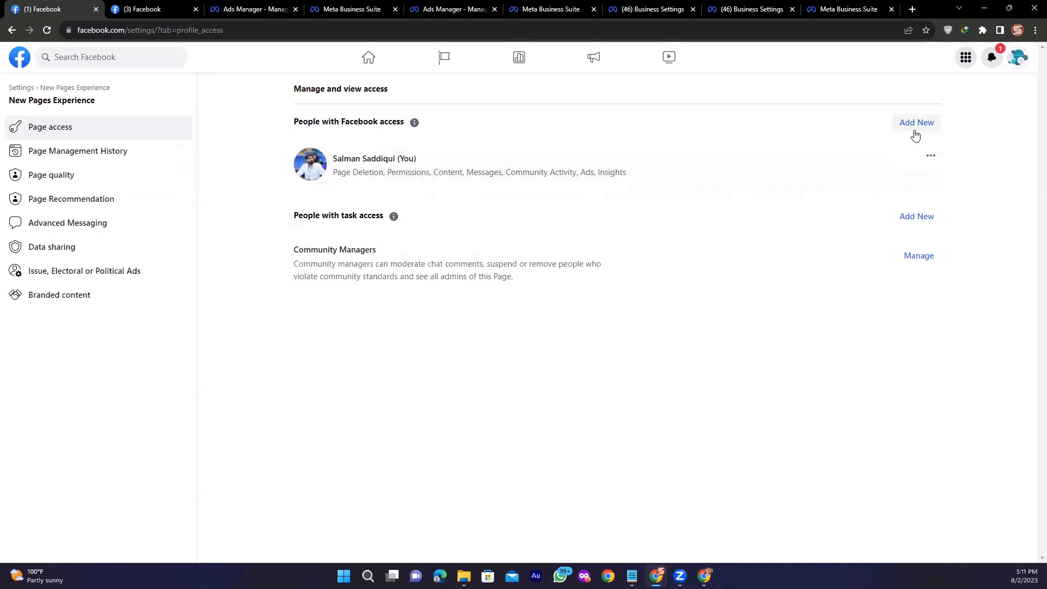
{"action": "left_click", "coordinate": [930, 159]}
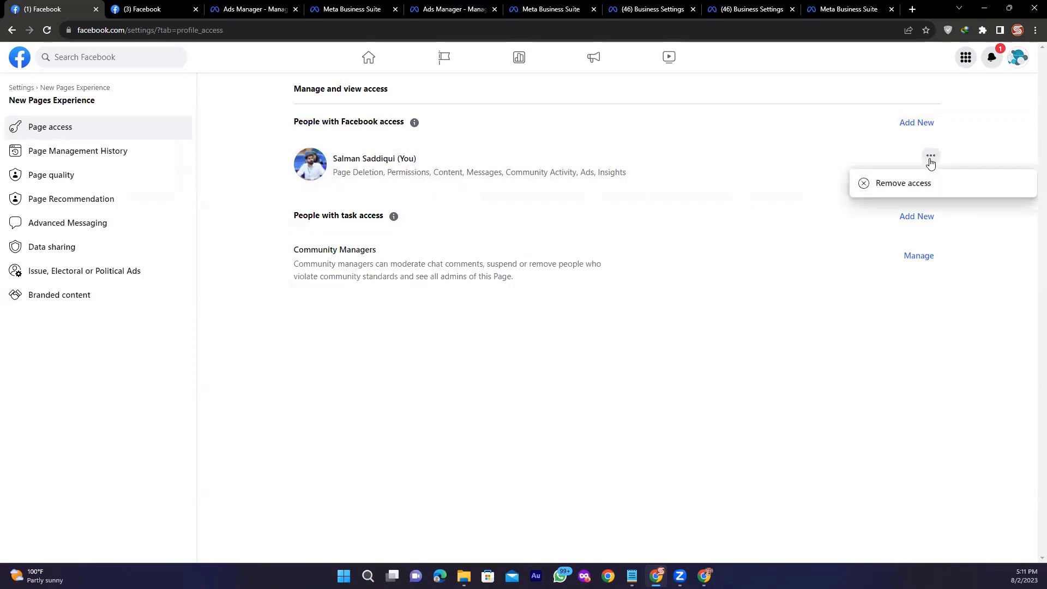
{"action": "left_click", "coordinate": [872, 337]}
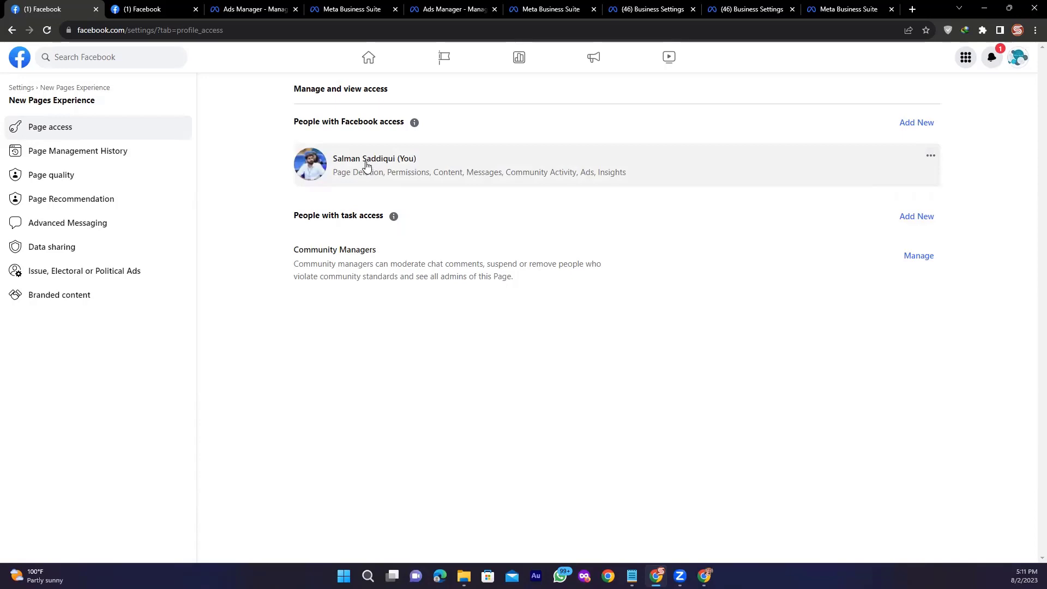
Return to the Digital Hub Pages list in Business settings and show the options for adding a page.
{"action": "left_click", "coordinate": [142, 9]}
{"action": "left_click", "coordinate": [259, 7]}
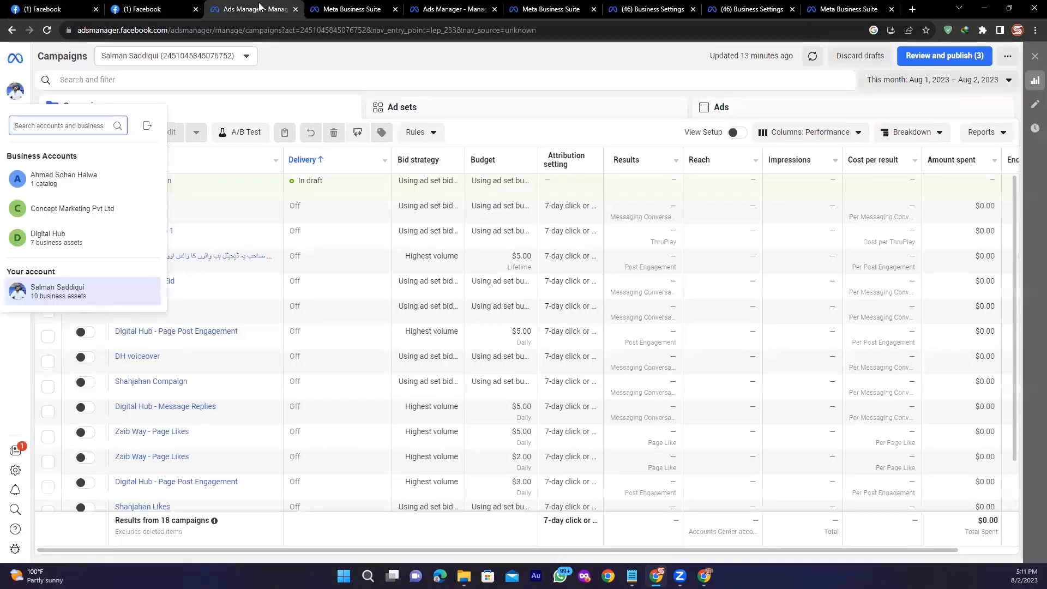
{"action": "left_click", "coordinate": [362, 7]}
{"action": "left_click", "coordinate": [454, 7]}
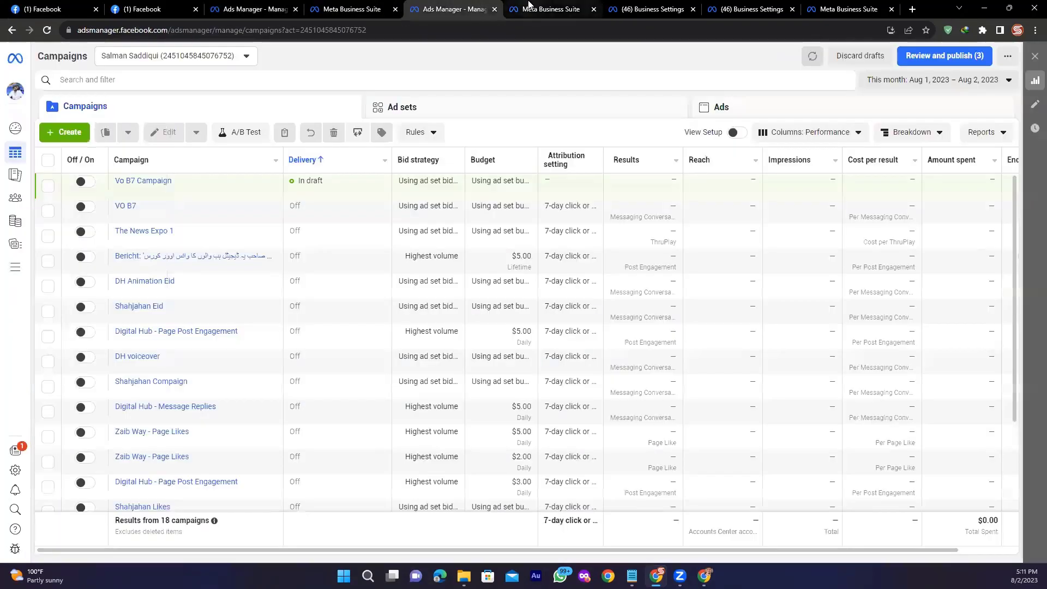
{"action": "left_click", "coordinate": [548, 8]}
{"action": "left_click", "coordinate": [672, 7]}
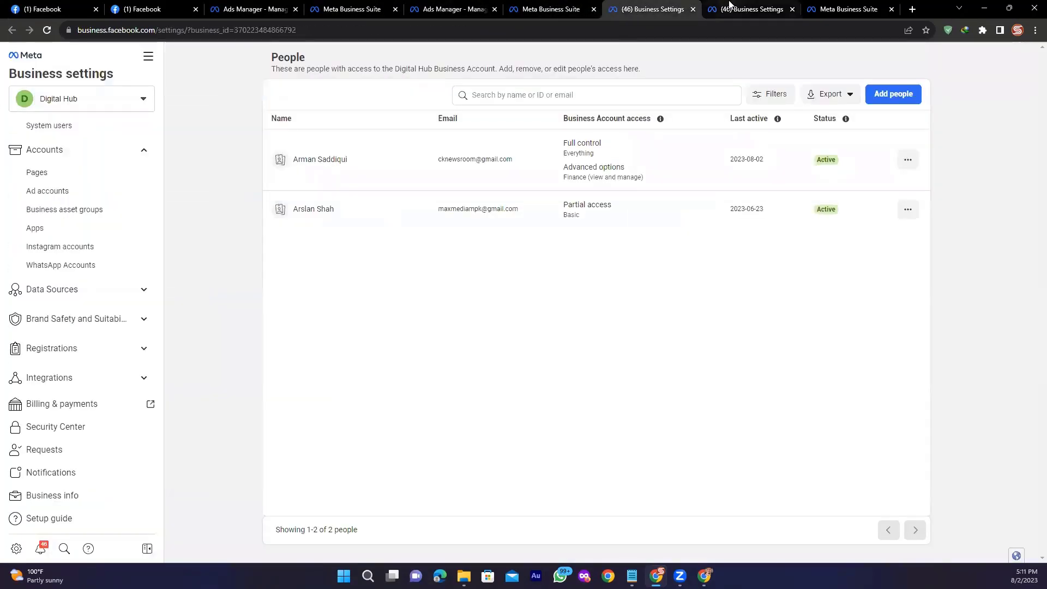
{"action": "left_click", "coordinate": [729, 8]}
{"action": "left_click", "coordinate": [845, 7]}
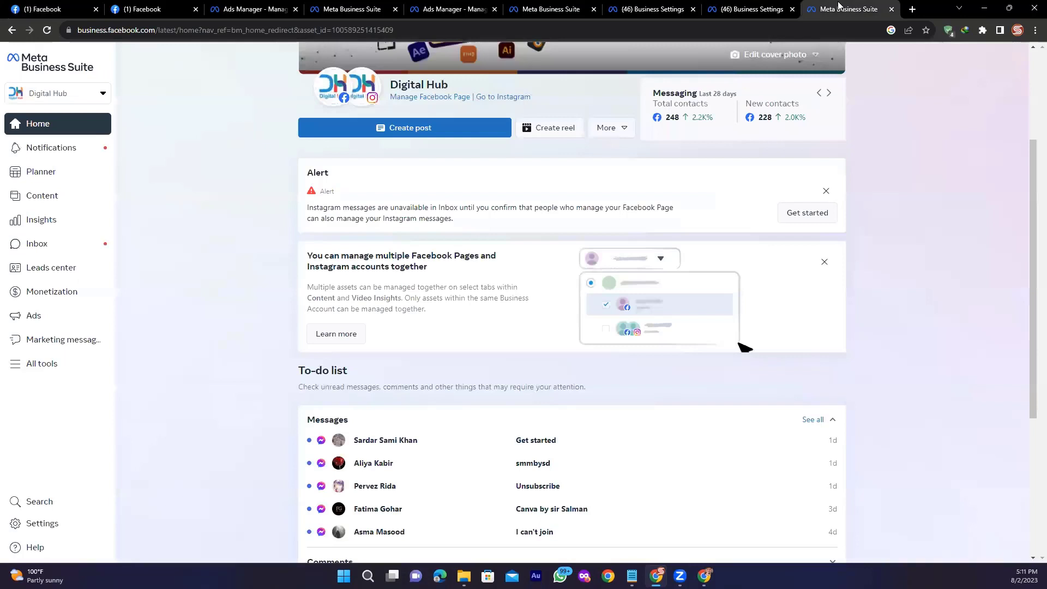
{"action": "left_click", "coordinate": [735, 7]}
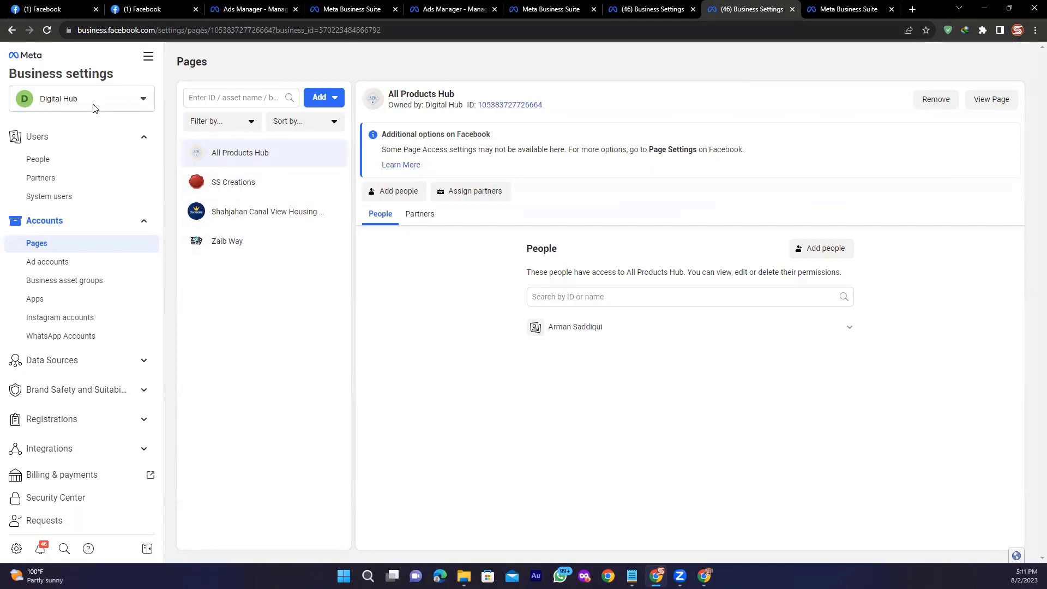
{"action": "left_click", "coordinate": [330, 105]}
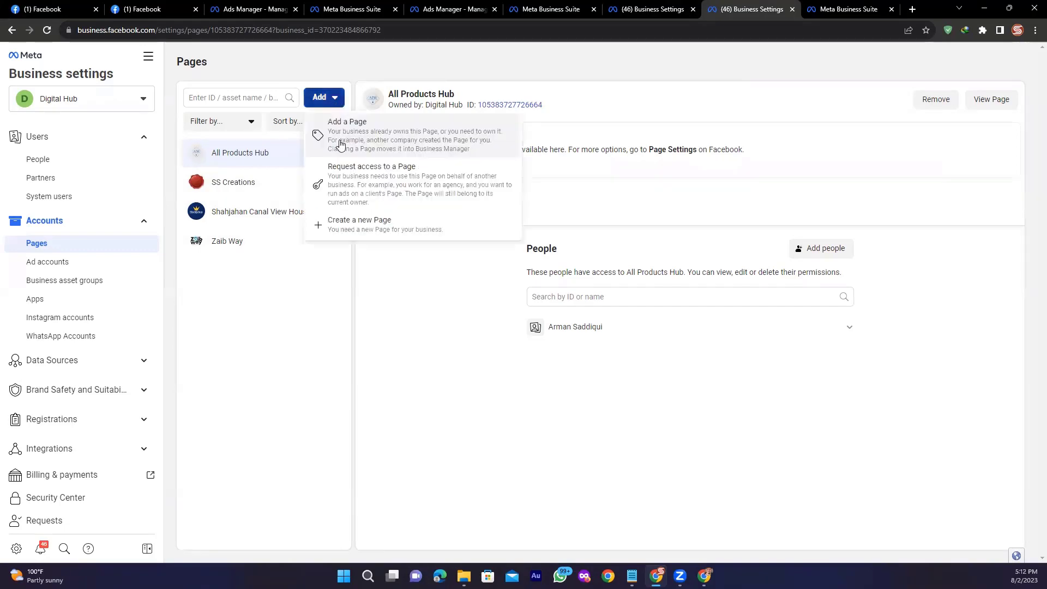
Copy the page name "Targetedia" from its General Page settings.
{"action": "left_click", "coordinate": [161, 7]}
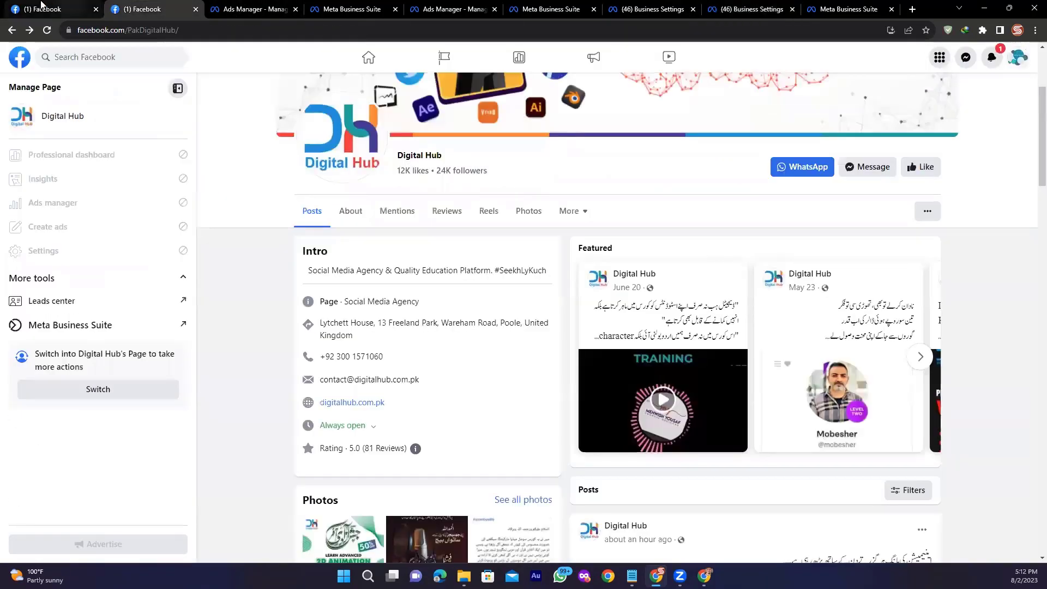
{"action": "left_click", "coordinate": [44, 9]}
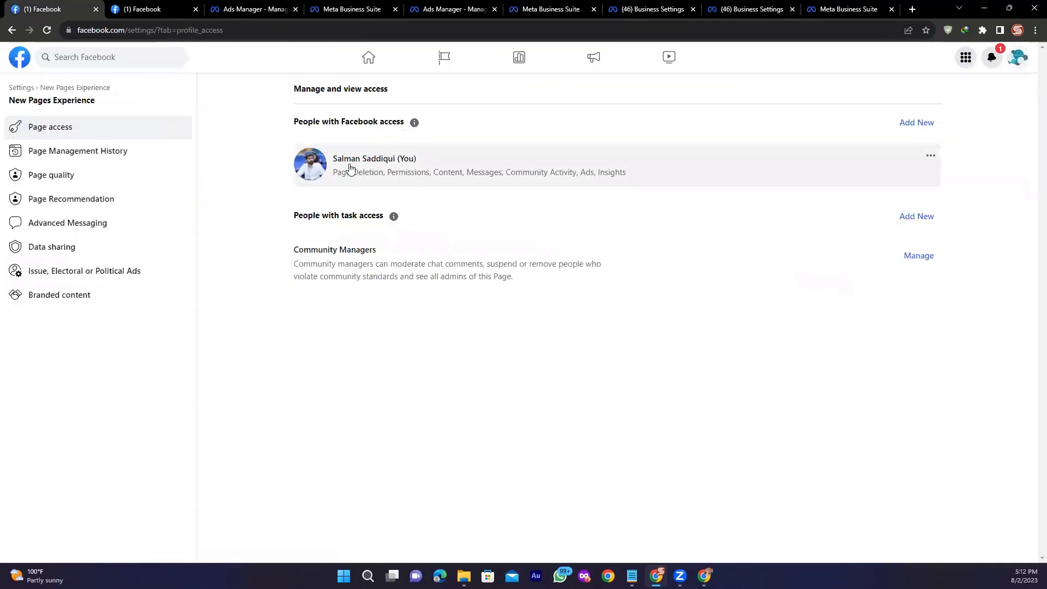
{"action": "left_click", "coordinate": [22, 88]}
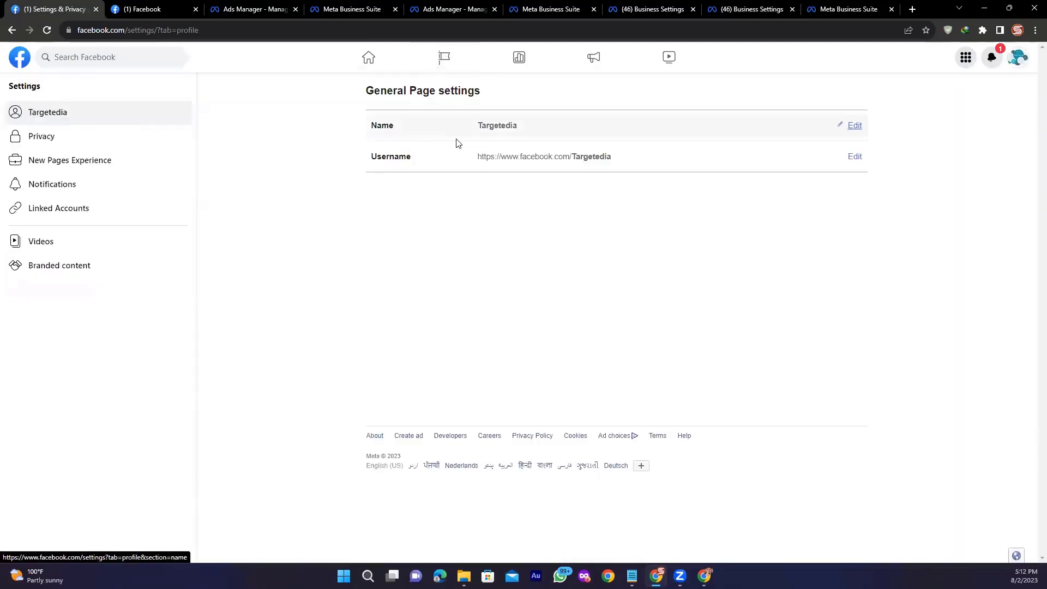
{"action": "left_click", "coordinate": [510, 131]}
{"action": "left_click", "coordinate": [508, 133]}
{"action": "key", "text": "ctrl+c"}
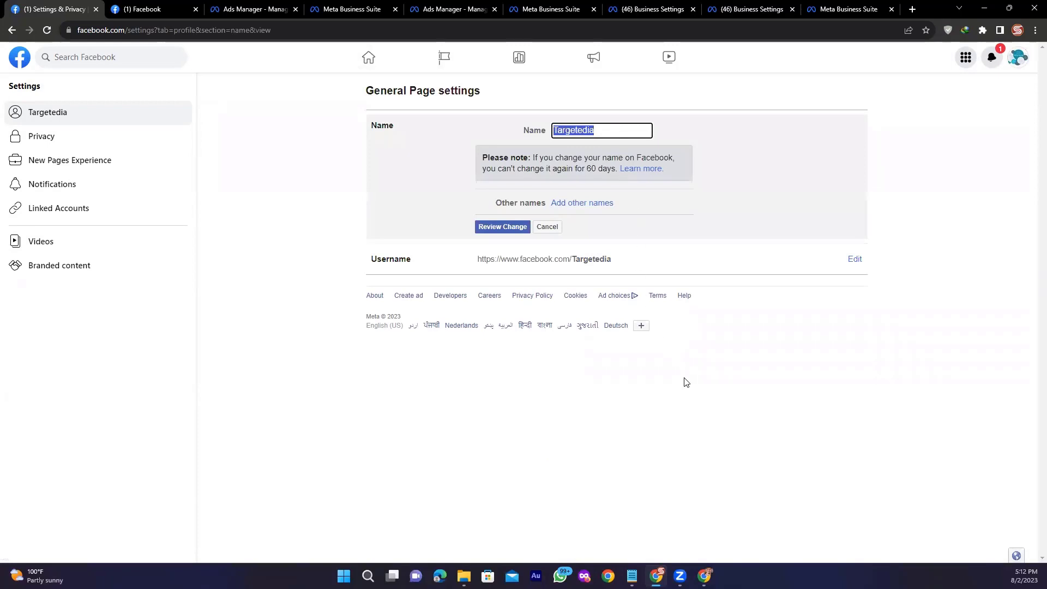
{"action": "left_click", "coordinate": [685, 382]}
Add the existing Facebook page Targetedia to the Digital Hub business account and close the confirmation.
{"action": "left_click", "coordinate": [751, 6]}
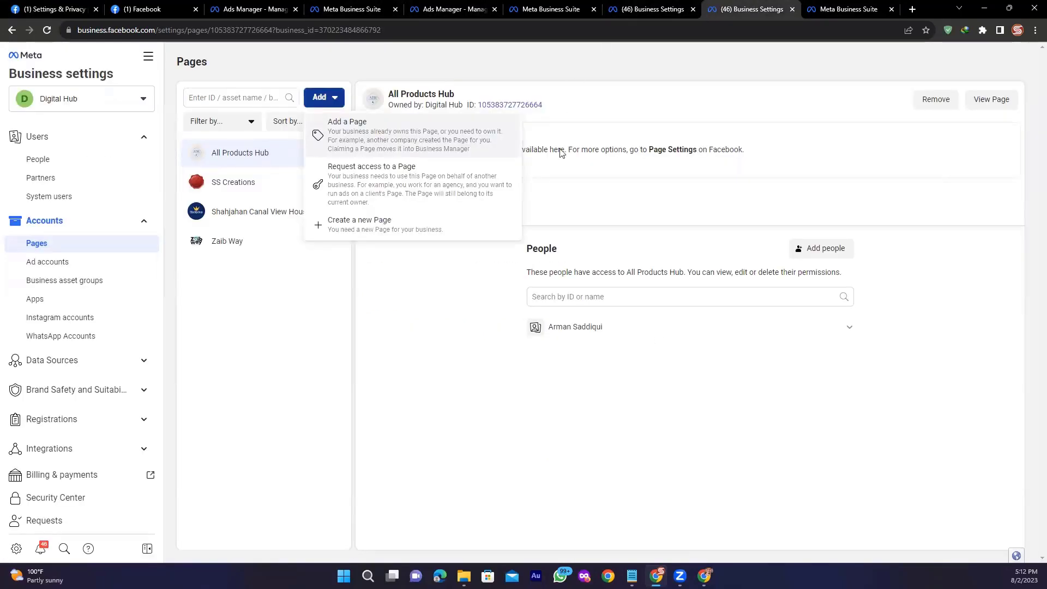
{"action": "left_click", "coordinate": [376, 132]}
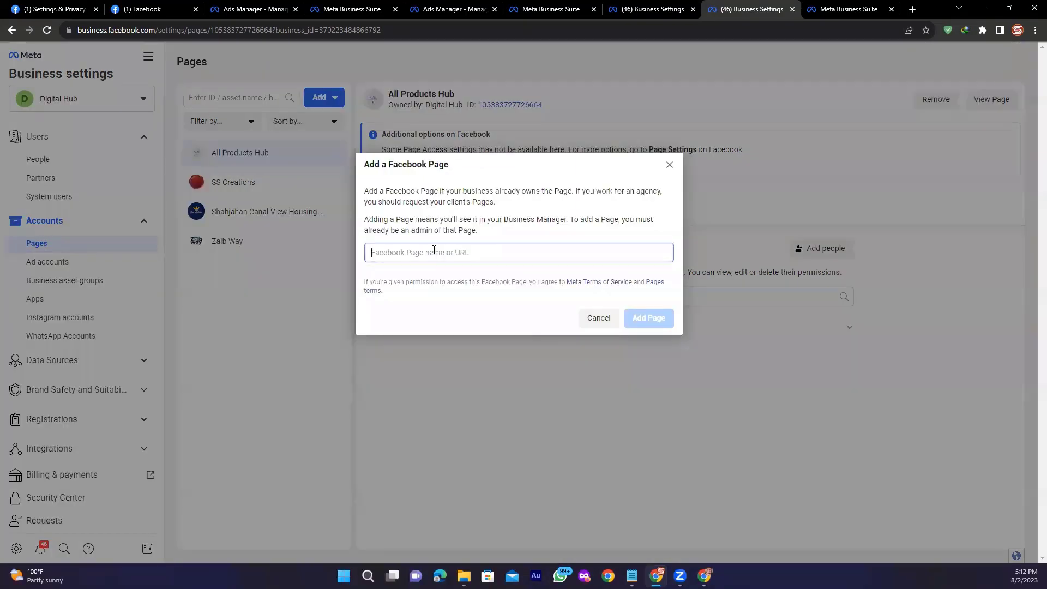
{"action": "key", "text": "ctrl+v"}
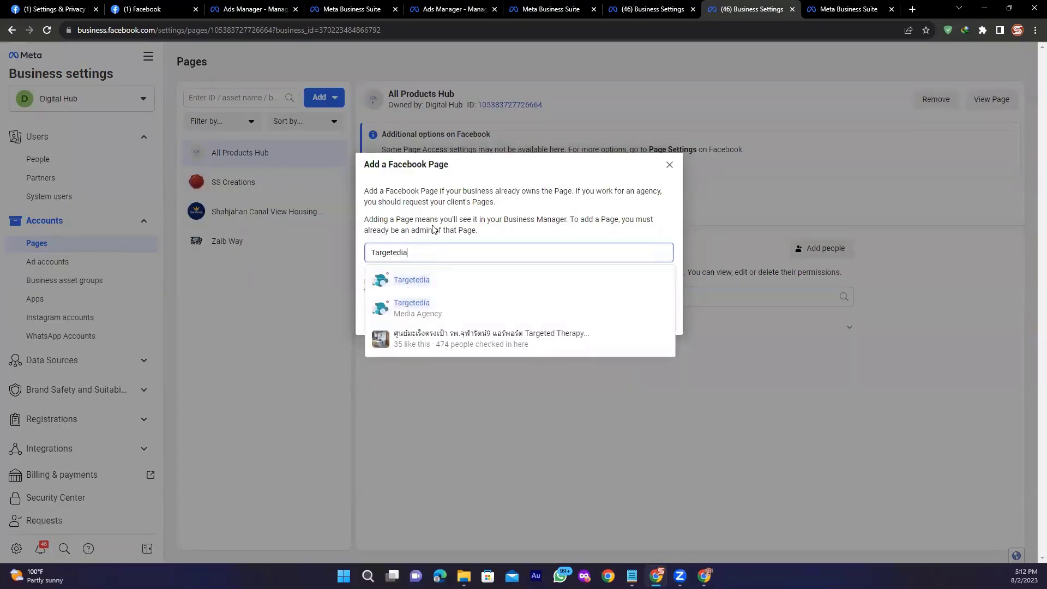
{"action": "left_click", "coordinate": [427, 312]}
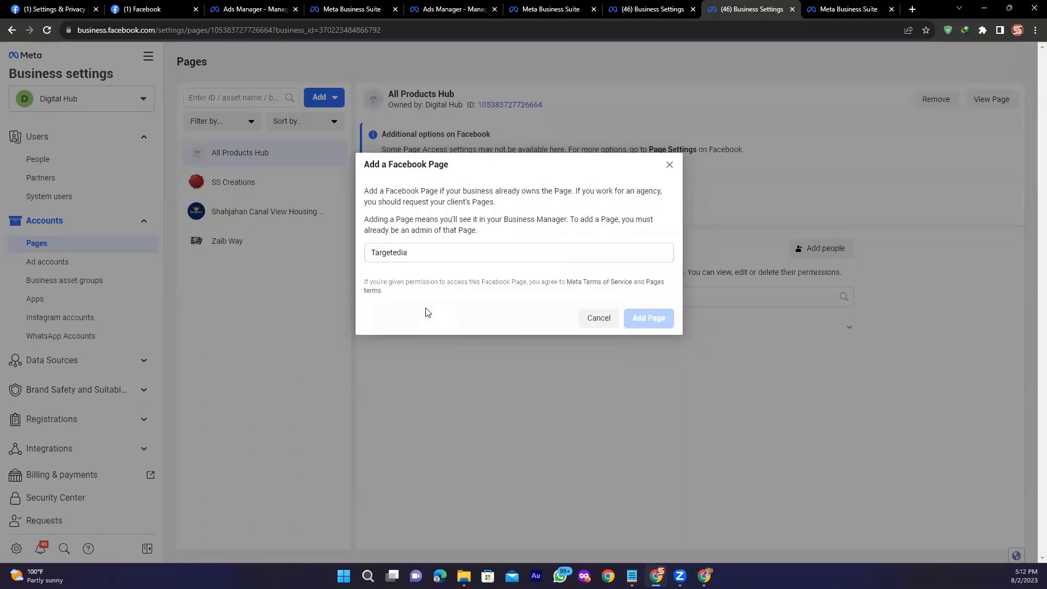
{"action": "left_click", "coordinate": [493, 254]}
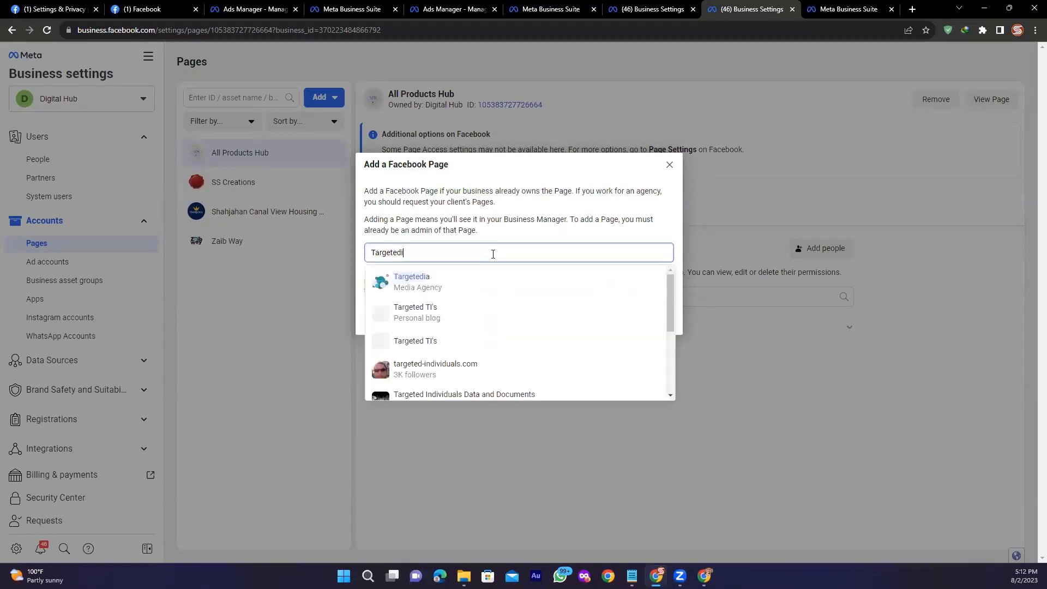
{"action": "left_click", "coordinate": [481, 282]}
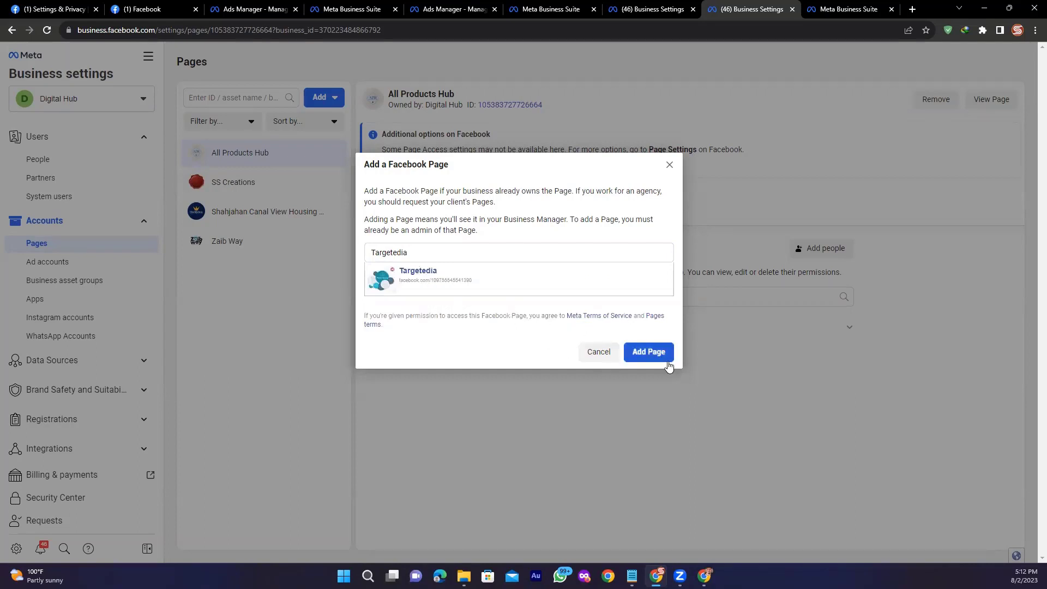
{"action": "left_click", "coordinate": [649, 352]}
{"action": "left_click", "coordinate": [662, 357]}
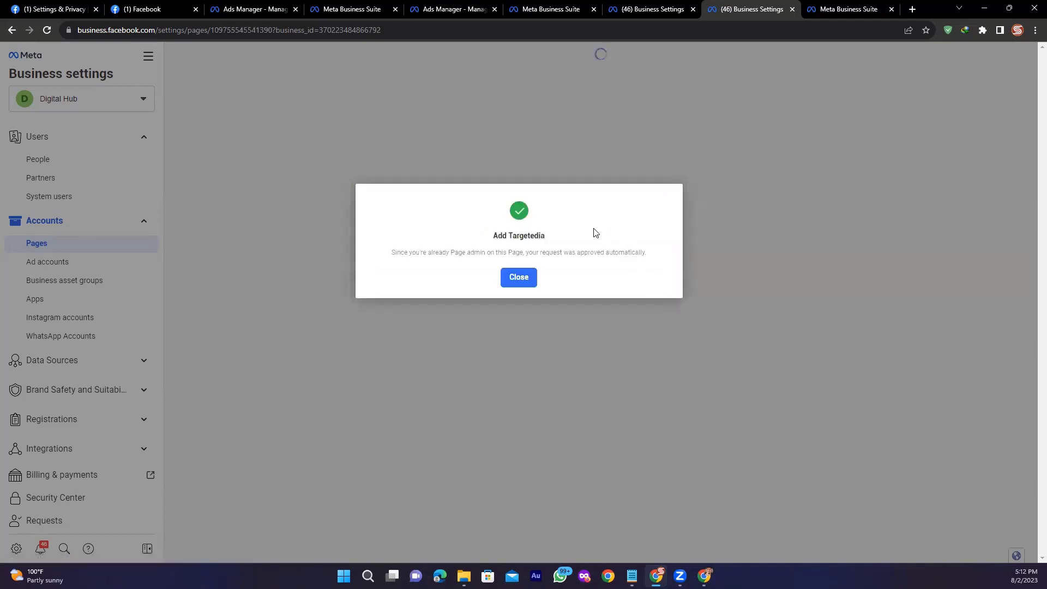
{"action": "left_click", "coordinate": [520, 275]}
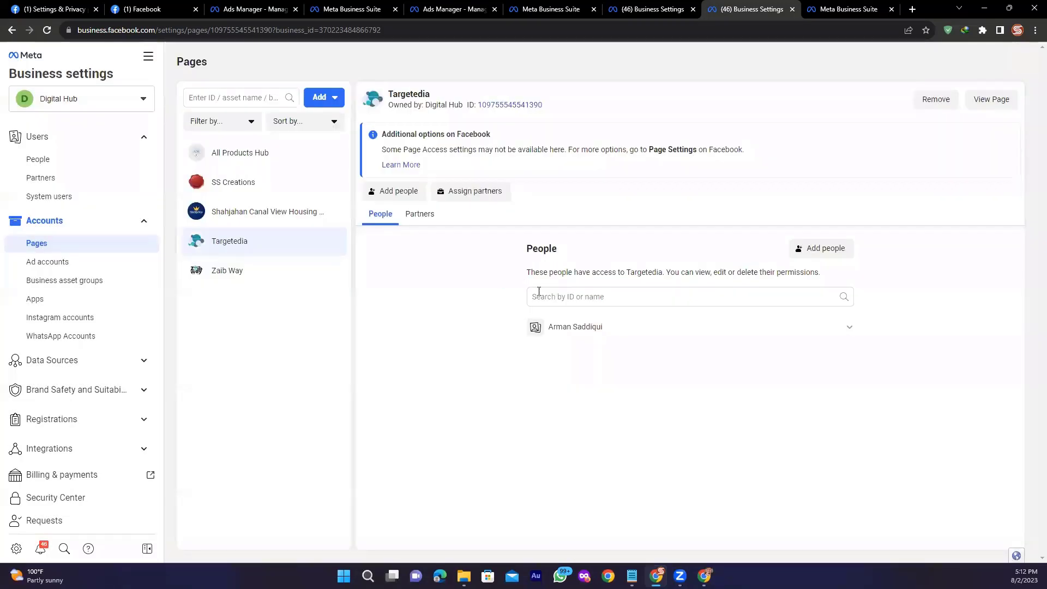
Review the people with access to Digital Hub alongside its list of pages.
{"action": "left_click", "coordinate": [62, 169]}
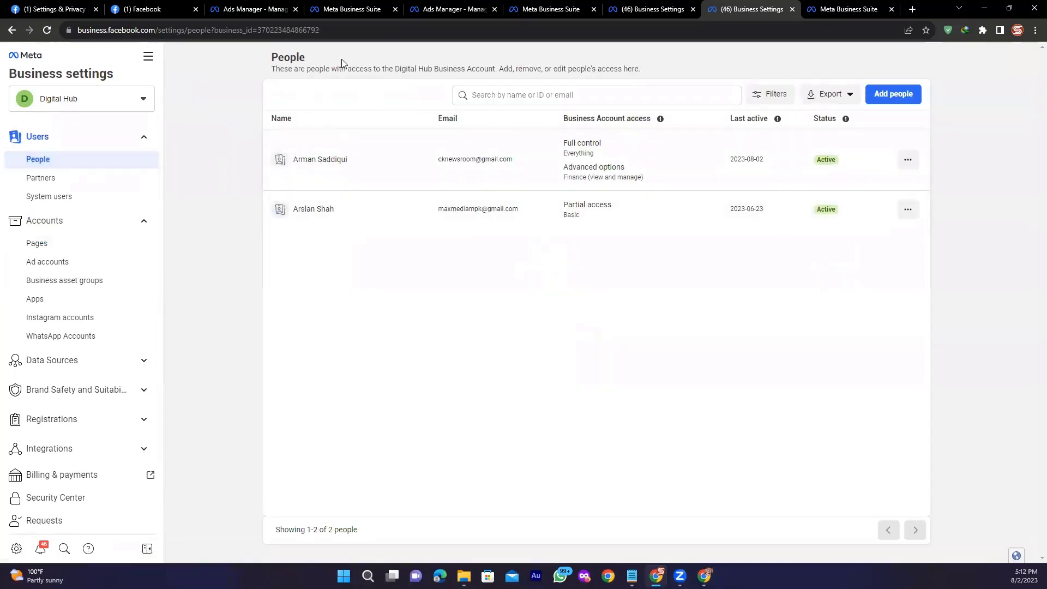
{"action": "left_click", "coordinate": [51, 243]}
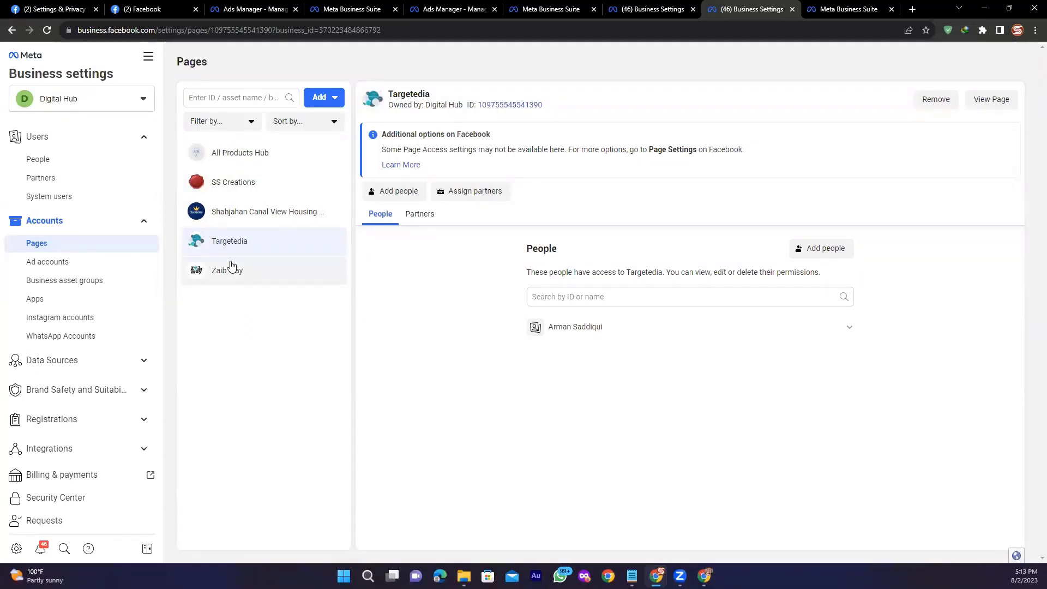
{"action": "left_click", "coordinate": [75, 159]}
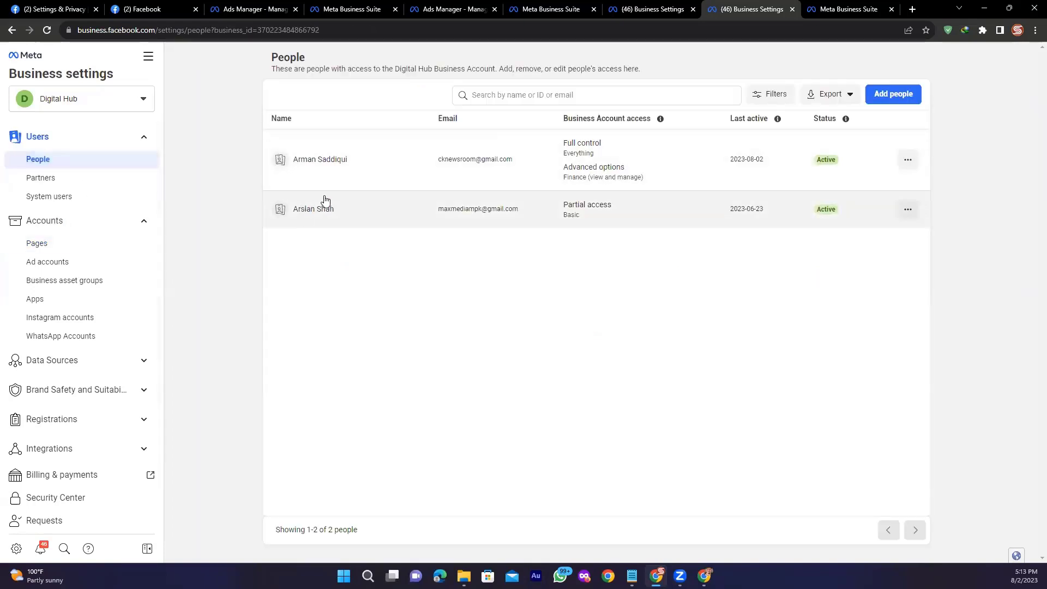
{"action": "left_click", "coordinate": [51, 245]}
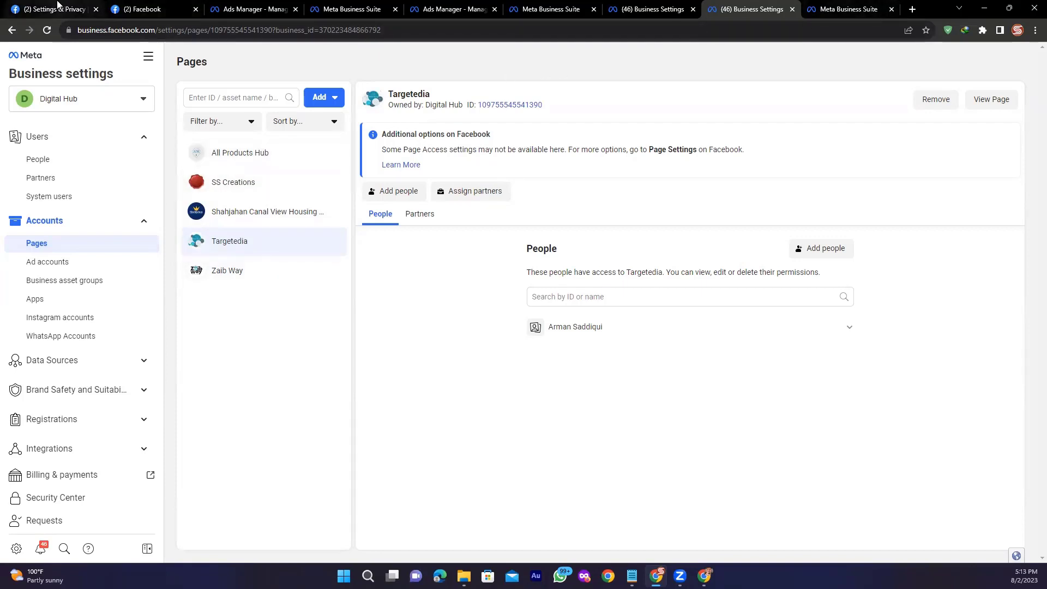
Open the Targetedia notification about Digital Hub claiming ownership, review the Page Management History, and return to the professional dashboard.
{"action": "left_click", "coordinate": [55, 9]}
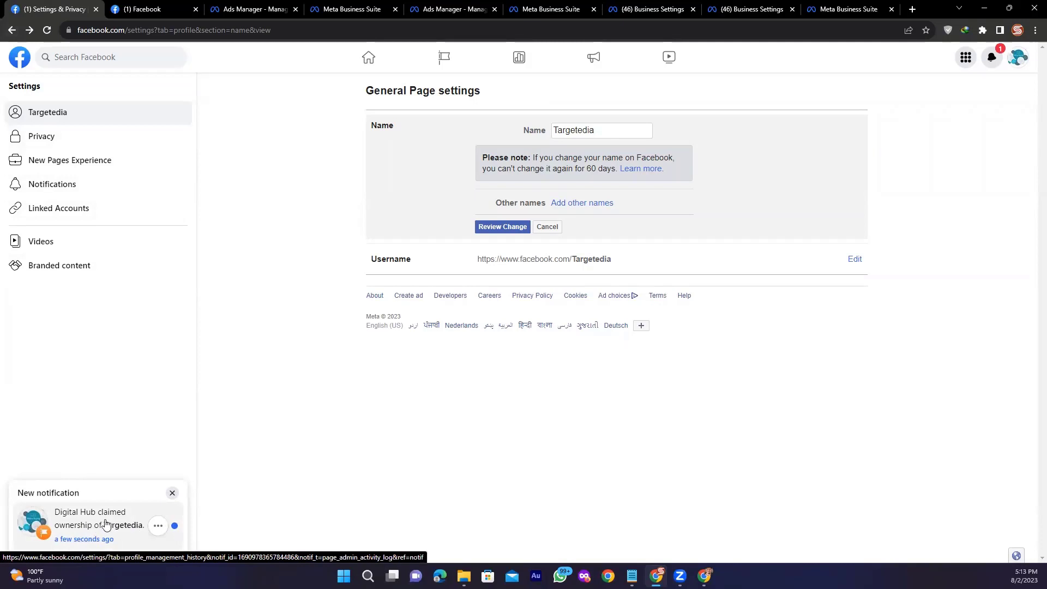
{"action": "left_click", "coordinate": [124, 526]}
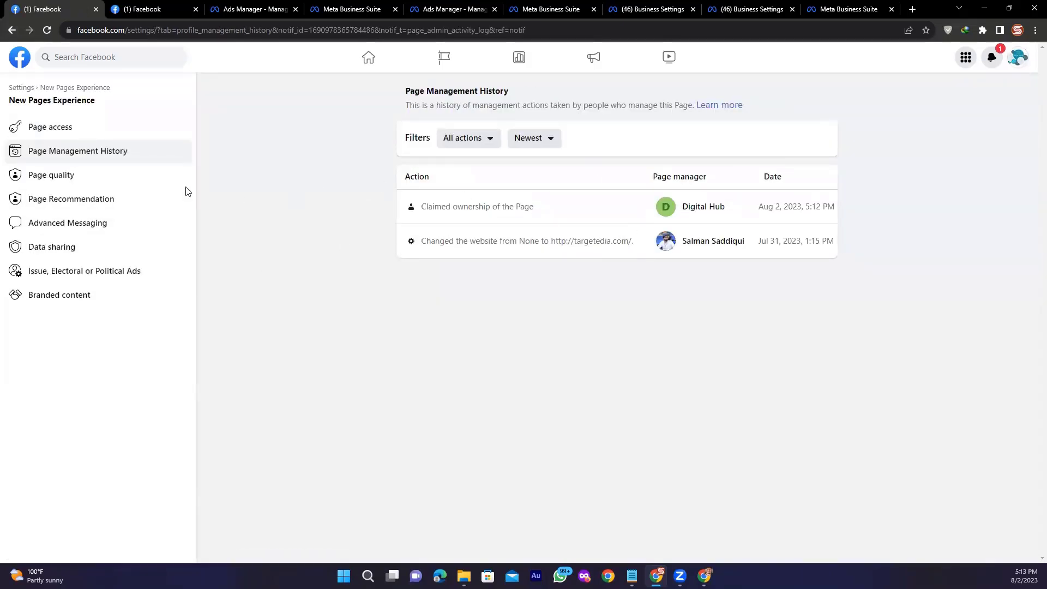
{"action": "left_click", "coordinate": [22, 88]}
{"action": "left_click", "coordinate": [18, 57]}
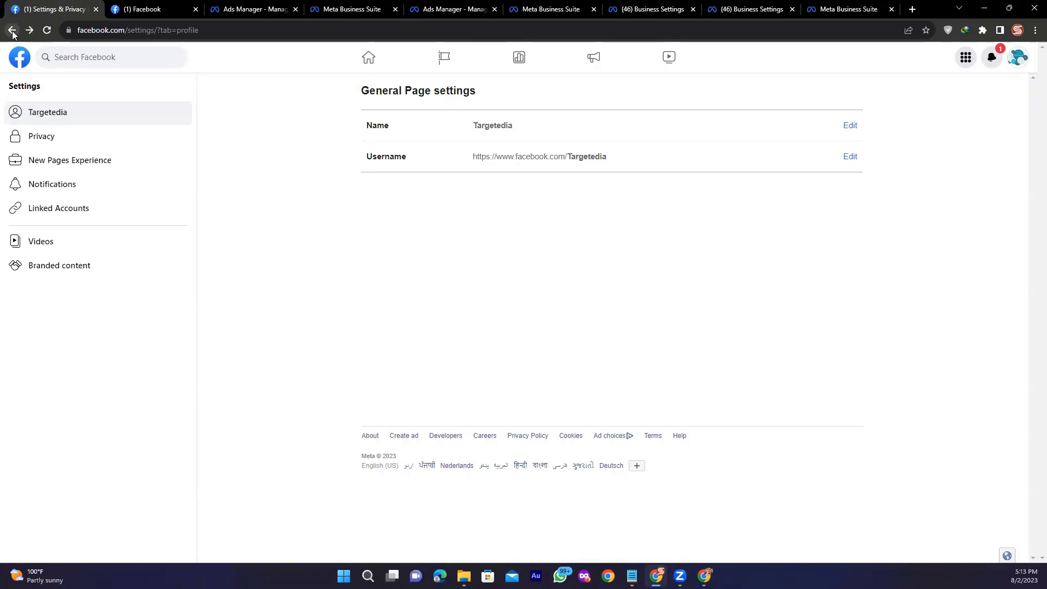
{"action": "left_click", "coordinate": [12, 30]}
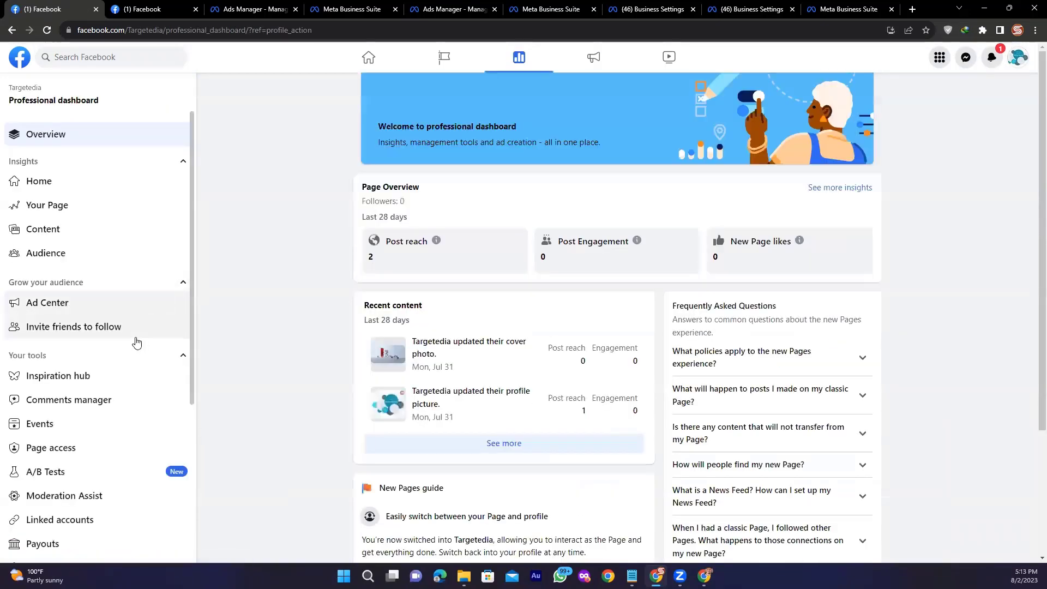
Open Targetedia's page access settings and show the dialog for giving new people Facebook access, closing it without adding anyone.
{"action": "left_click", "coordinate": [100, 449]}
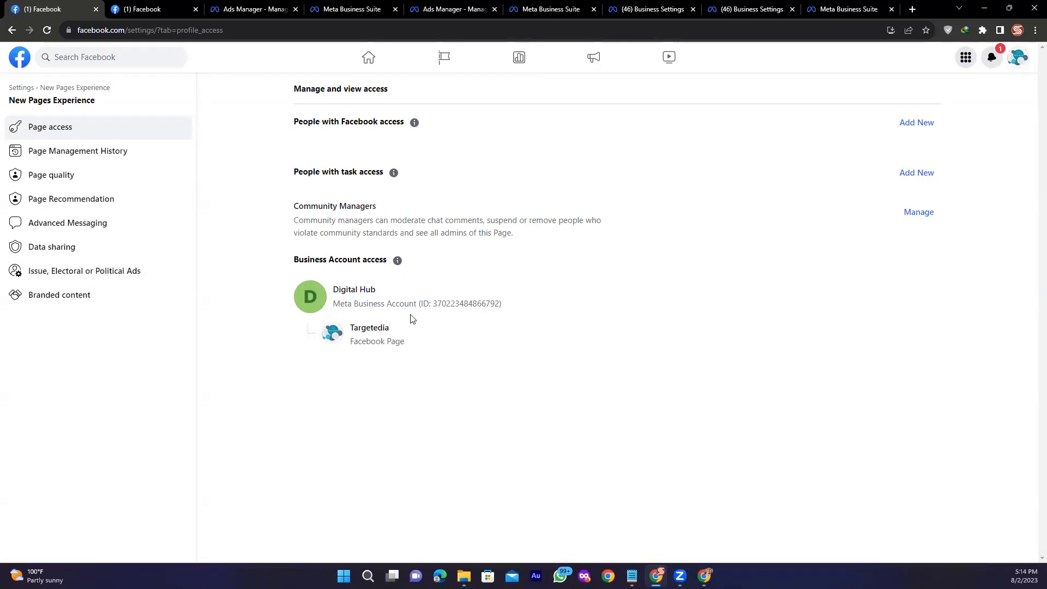
{"action": "left_click_drag", "start_coordinate": [334, 289], "coordinate": [436, 344]}
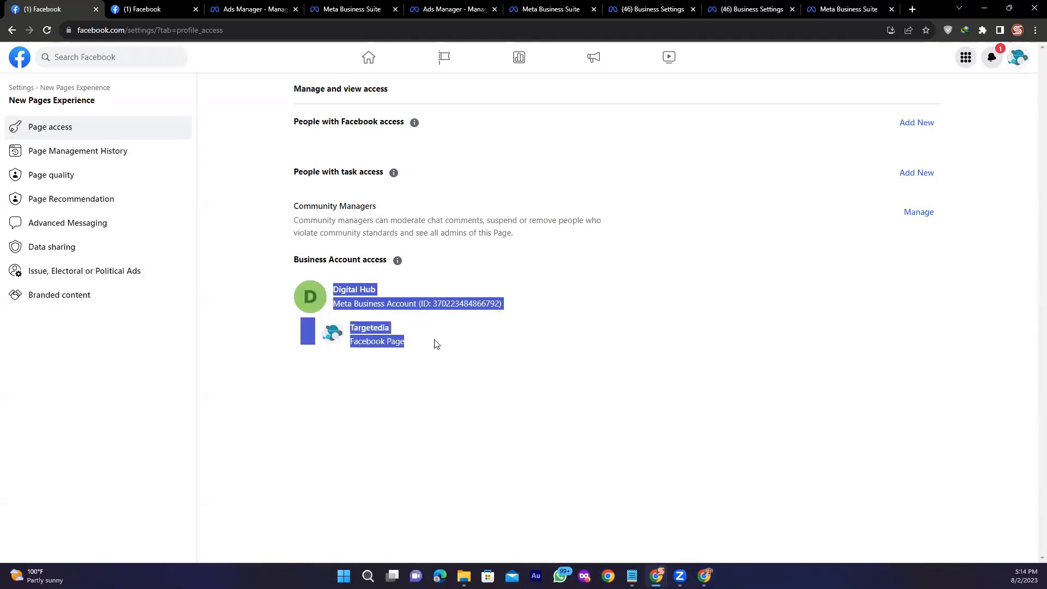
{"action": "left_click", "coordinate": [450, 345]}
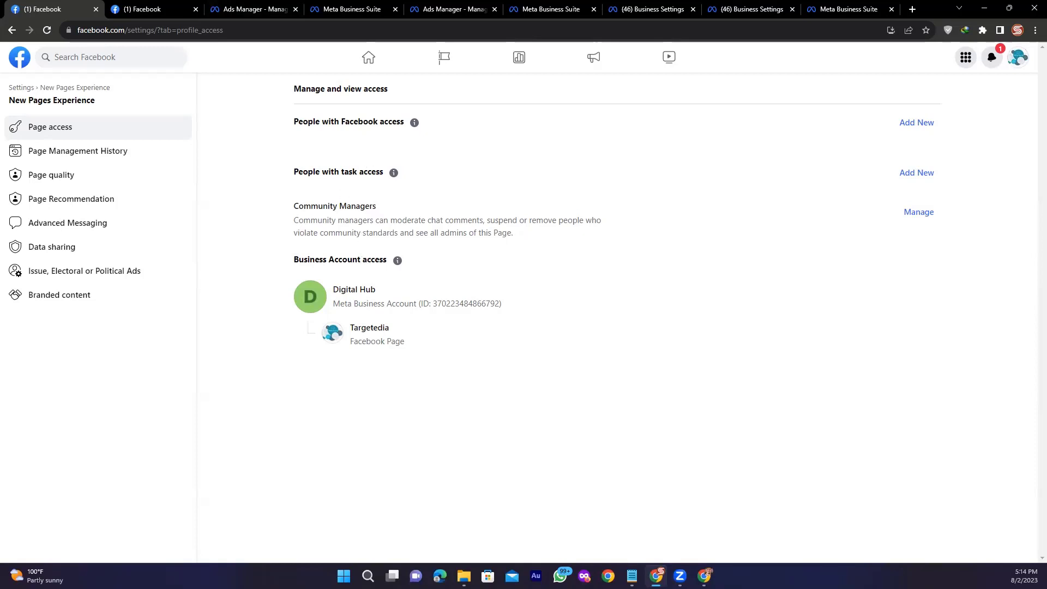
{"action": "left_click", "coordinate": [927, 123]}
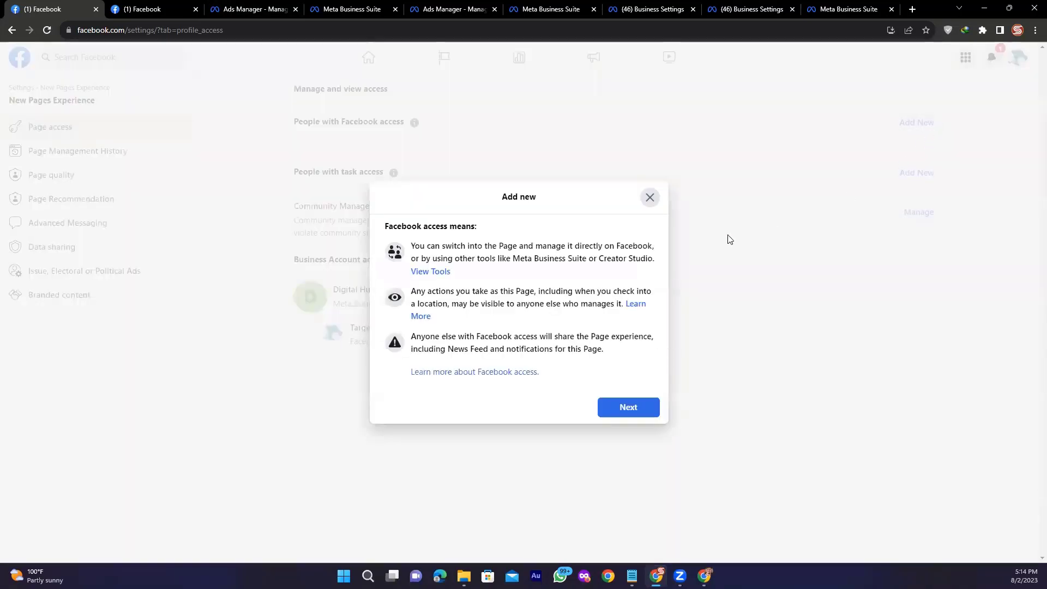
{"action": "left_click", "coordinate": [649, 196]}
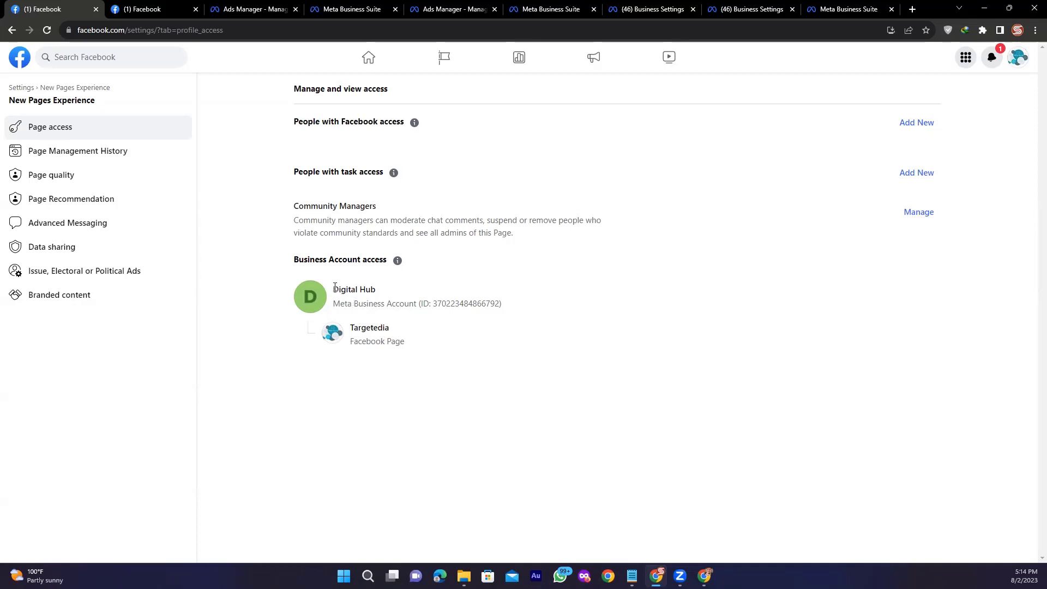
Highlight the Digital Hub business account and its linked Targetedia page under Business Account access.
{"action": "left_click_drag", "start_coordinate": [335, 287], "coordinate": [508, 314]}
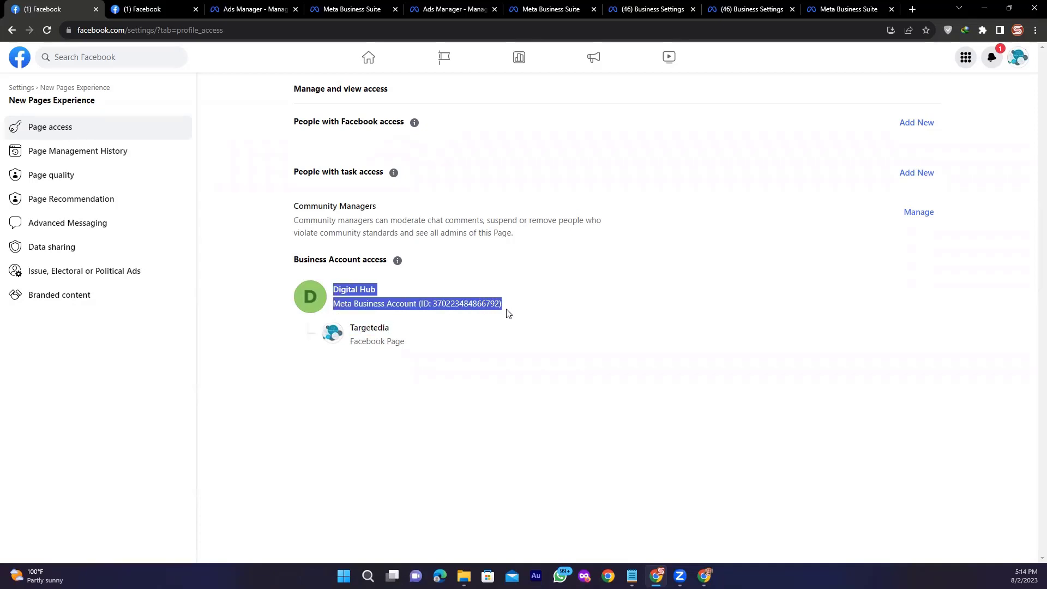
{"action": "left_click_drag", "start_coordinate": [365, 329], "coordinate": [367, 345]}
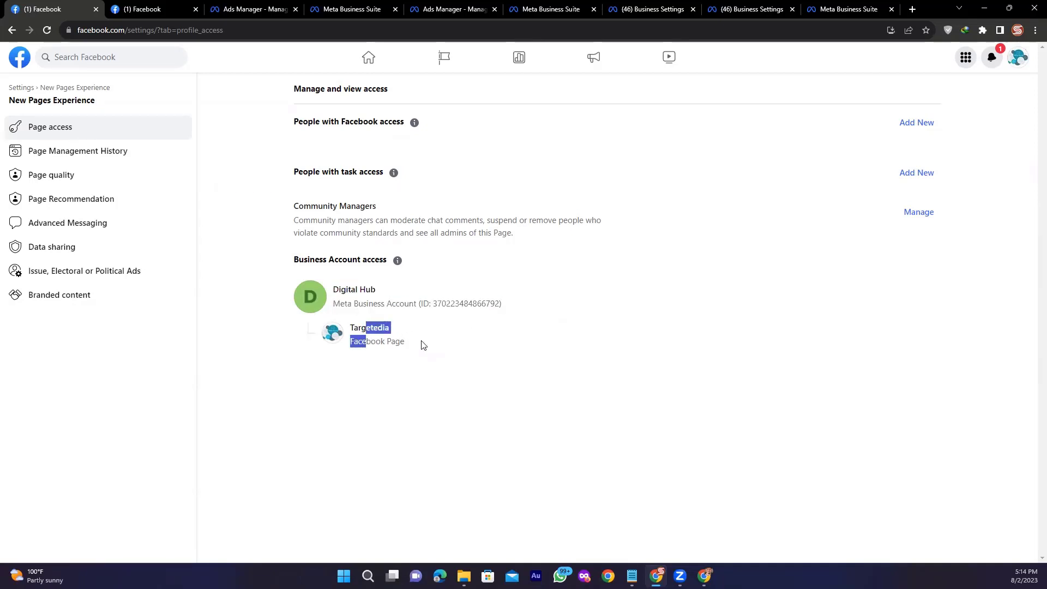
{"action": "left_click", "coordinate": [448, 350]}
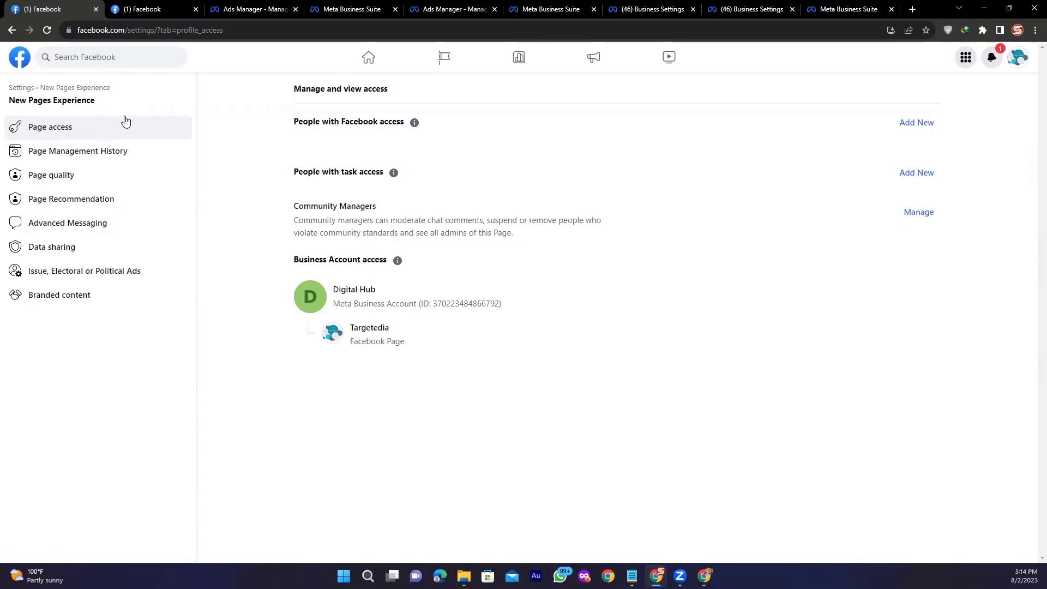
{"action": "left_click", "coordinate": [150, 4]}
{"action": "left_click", "coordinate": [66, 5]}
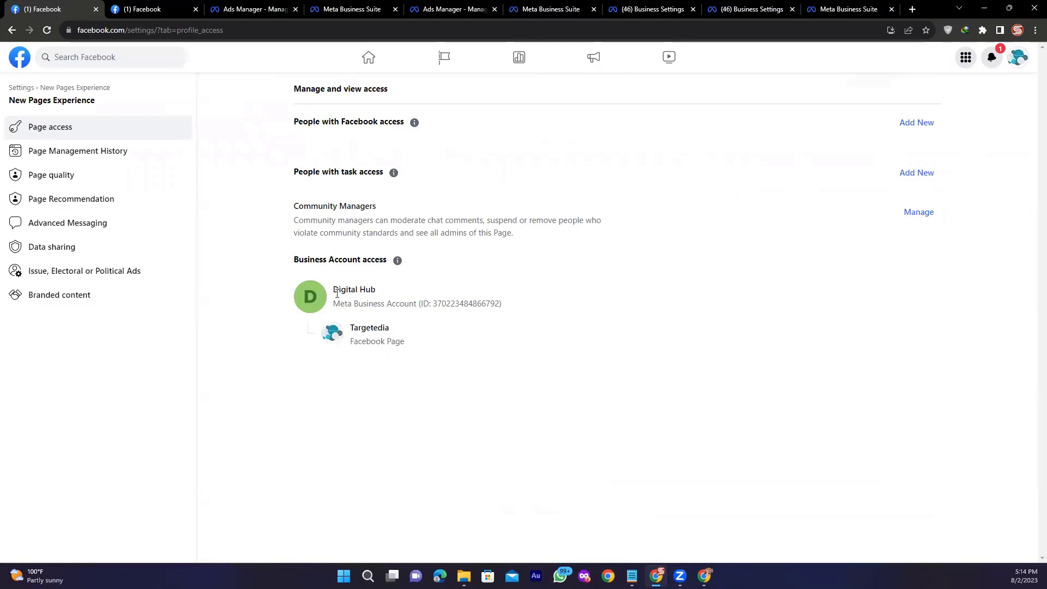
{"action": "left_click_drag", "start_coordinate": [337, 293], "coordinate": [461, 341]}
{"action": "left_click", "coordinate": [462, 340]}
Show the options for adding a page to Digital Hub in Business settings, comparing them with Targetedia's page access settings.
{"action": "left_click", "coordinate": [856, 8]}
{"action": "left_click", "coordinate": [746, 5]}
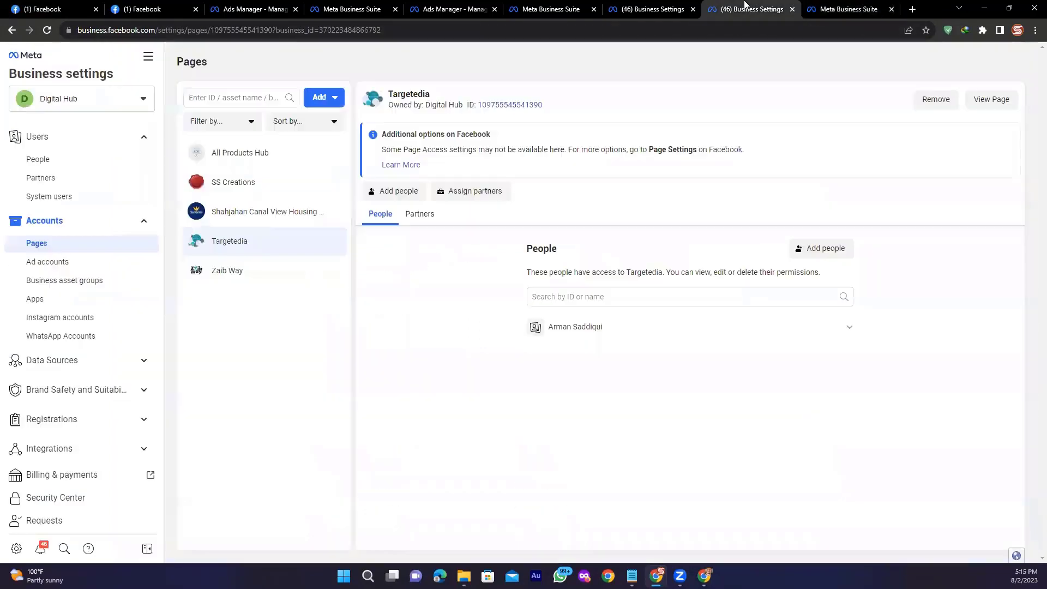
{"action": "left_click", "coordinate": [326, 99]}
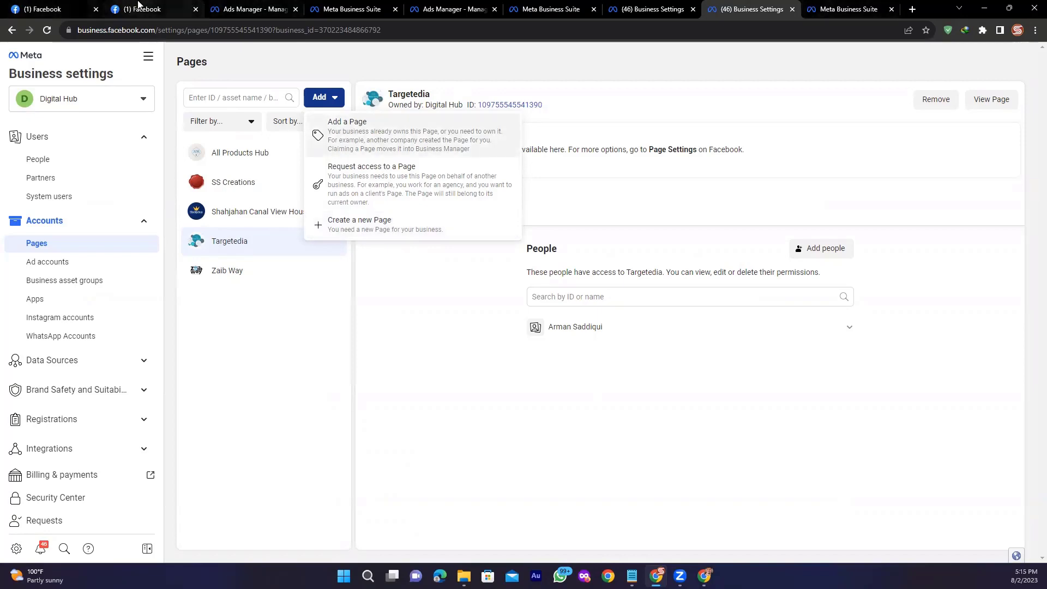
{"action": "left_click", "coordinate": [55, 7]}
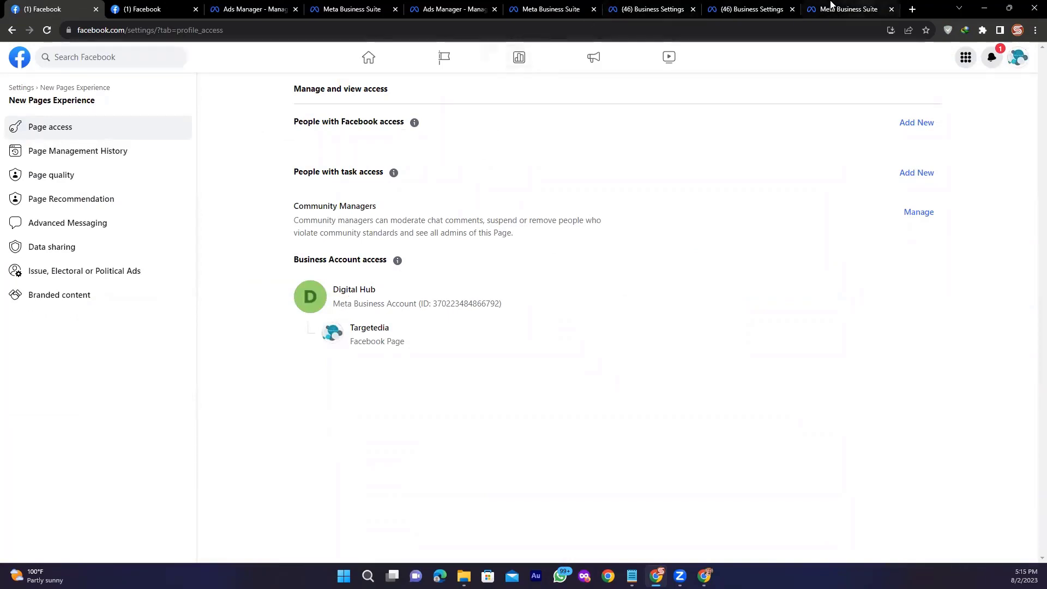
{"action": "left_click", "coordinate": [752, 9]}
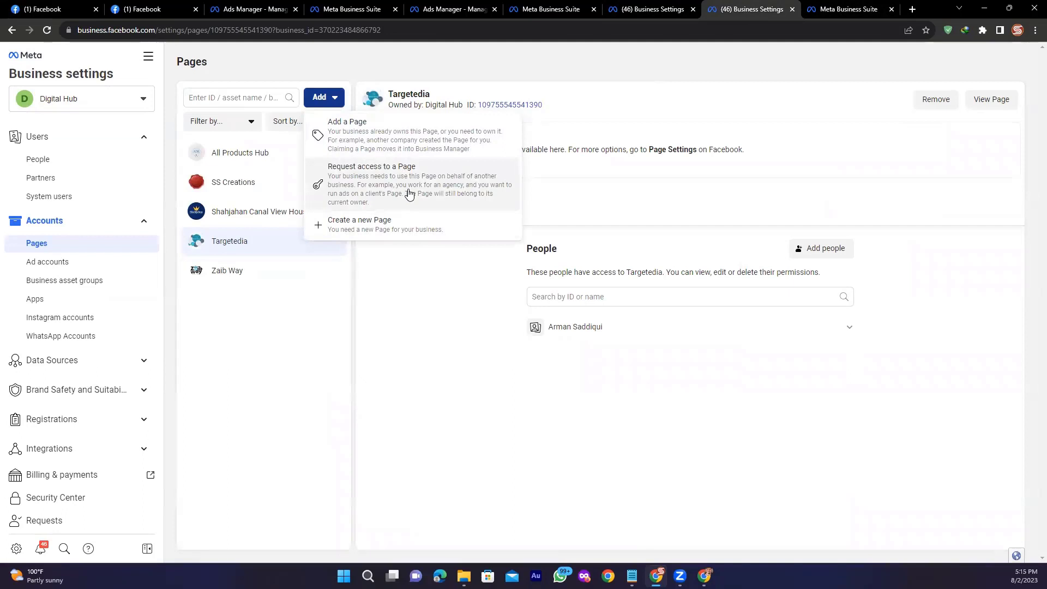
{"action": "key", "text": "Escape"}
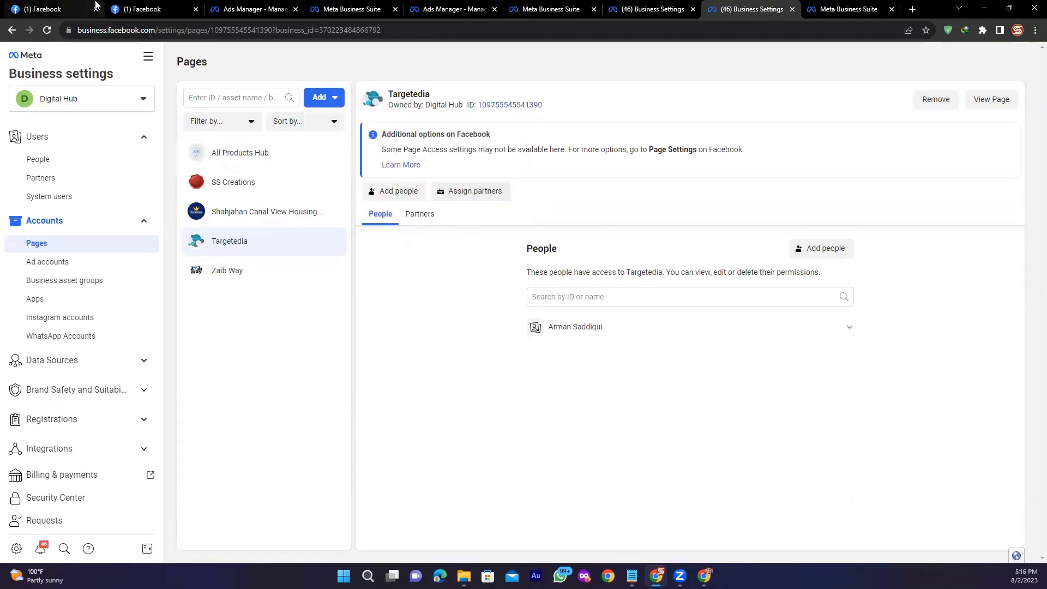
Review Targetedia's page access alongside the Digital Hub Facebook page, its Meta Business Suite home and the people in Business settings.
{"action": "left_click", "coordinate": [75, 6]}
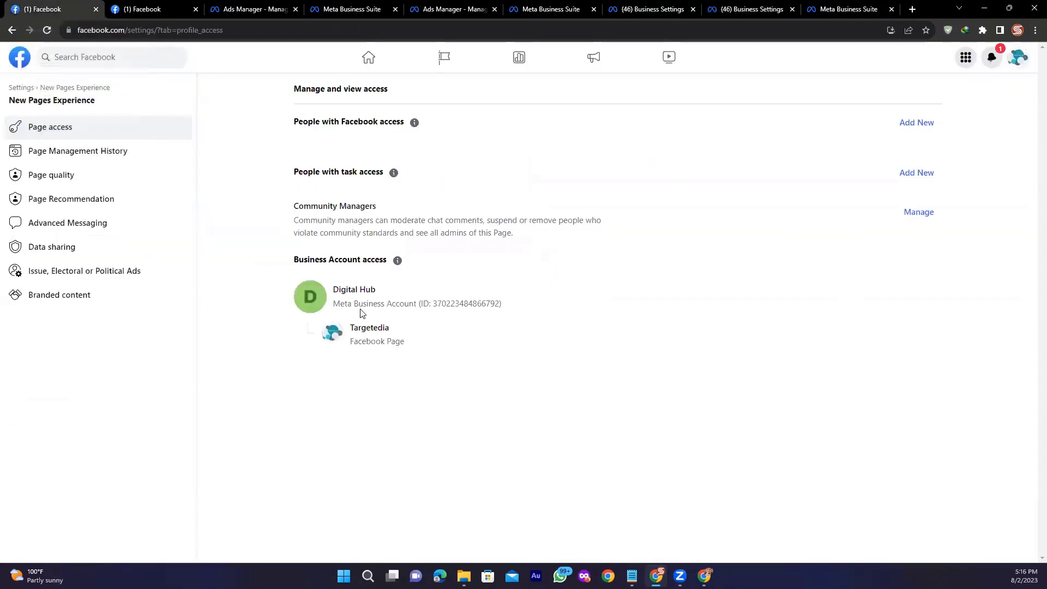
{"action": "key", "text": "ctrl+Tab"}
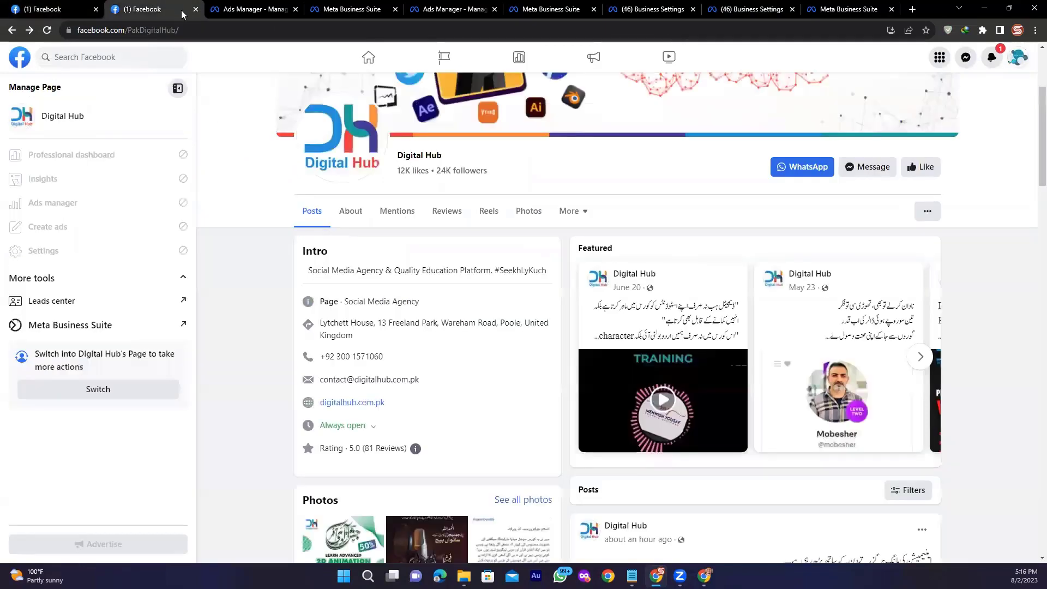
{"action": "key", "text": "ctrl+shift+Tab"}
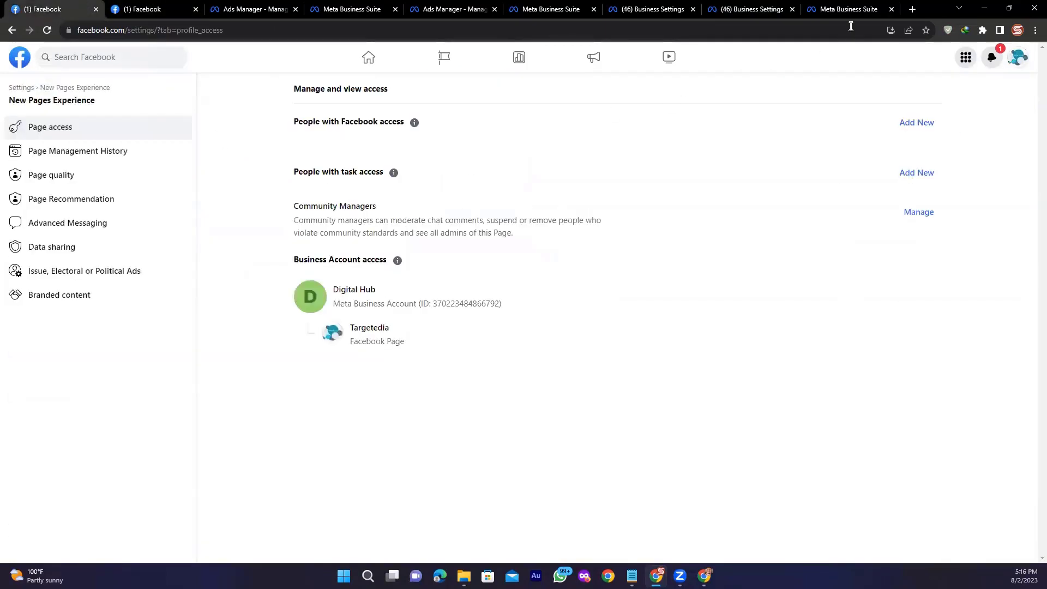
{"action": "left_click", "coordinate": [861, 10]}
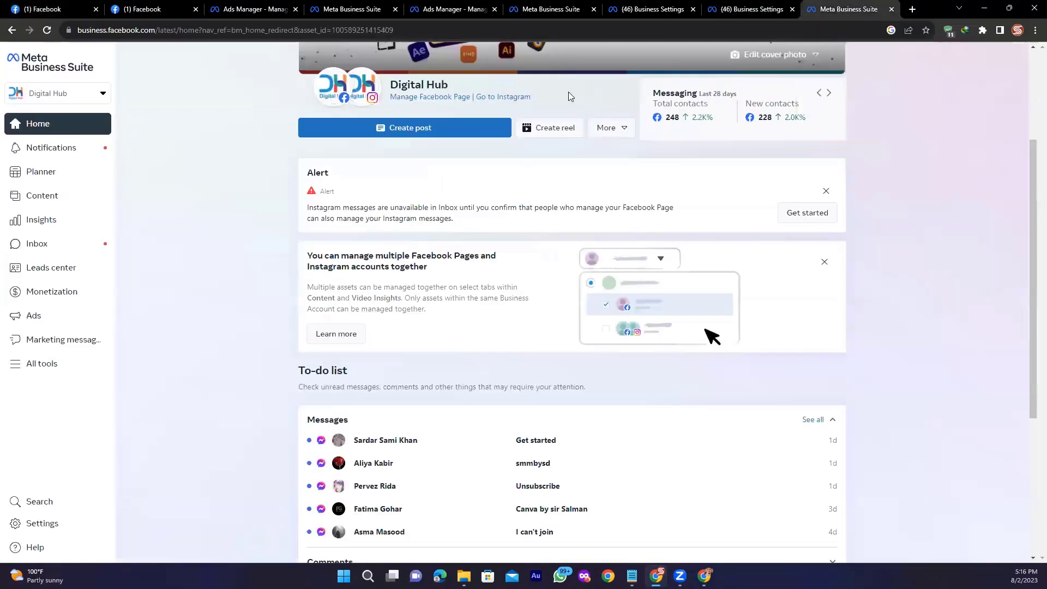
{"action": "left_click", "coordinate": [728, 5]}
{"action": "left_click", "coordinate": [649, 7]}
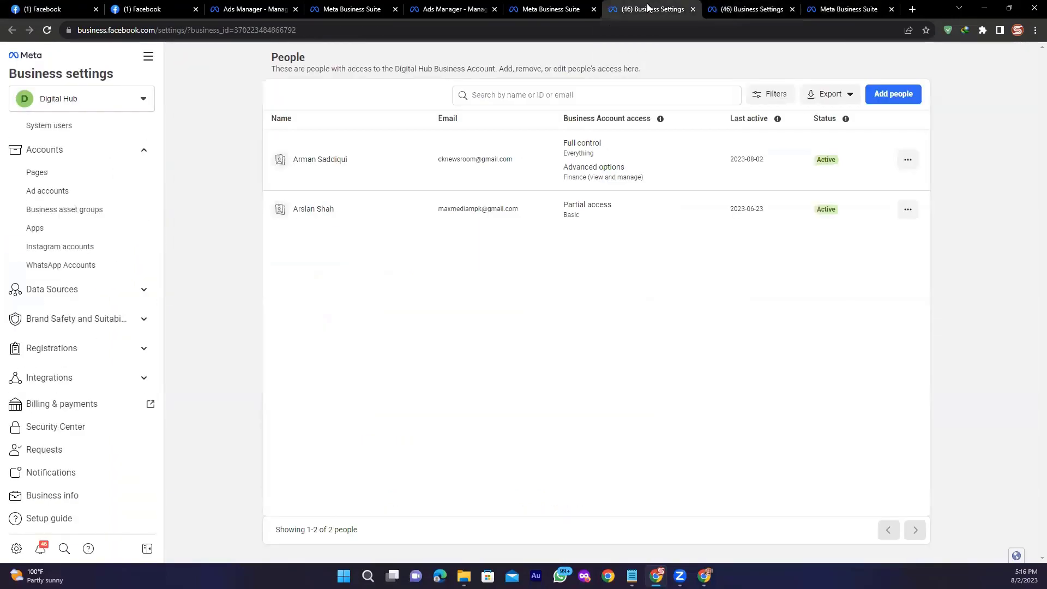
Review Digital Hub's ad accounts and its WhatsApp accounts, including ZAIBWAY, Shah Jahan Canal View and Test WhatsApp Business Account.
{"action": "left_click", "coordinate": [739, 8]}
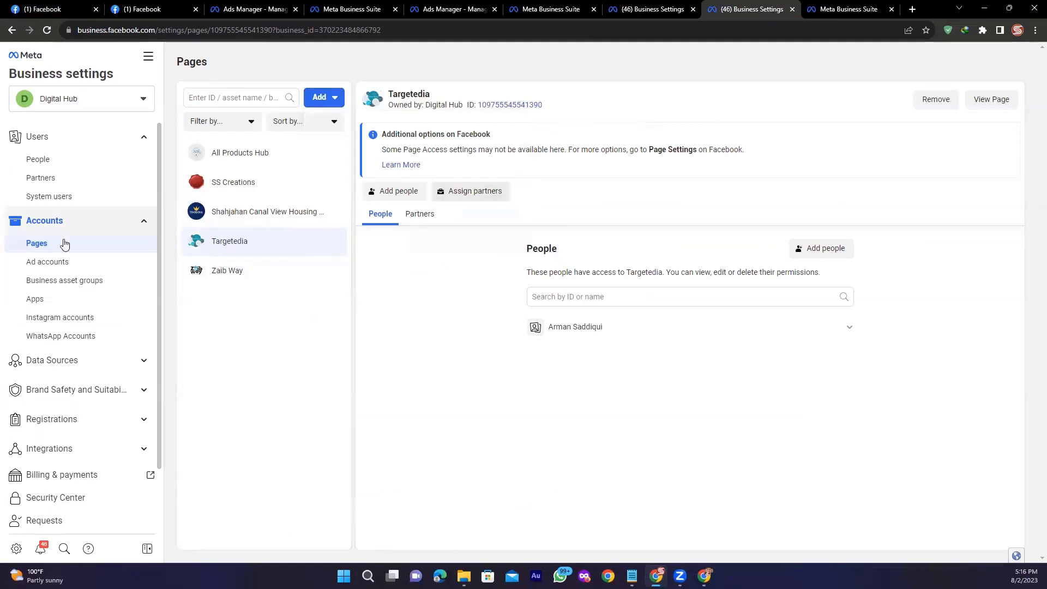
{"action": "left_click", "coordinate": [68, 267]}
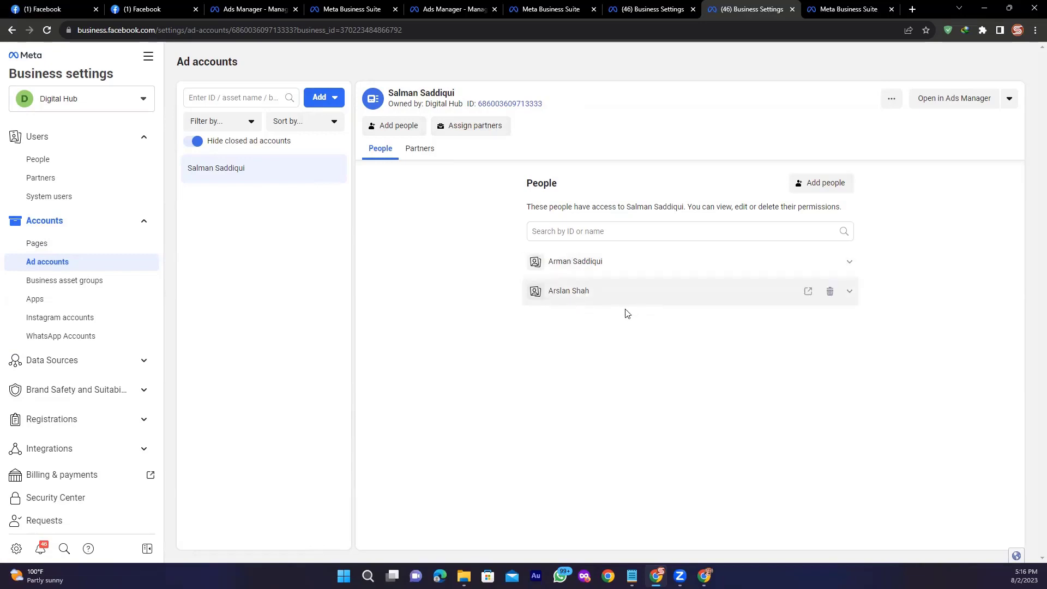
{"action": "left_click", "coordinate": [79, 337]}
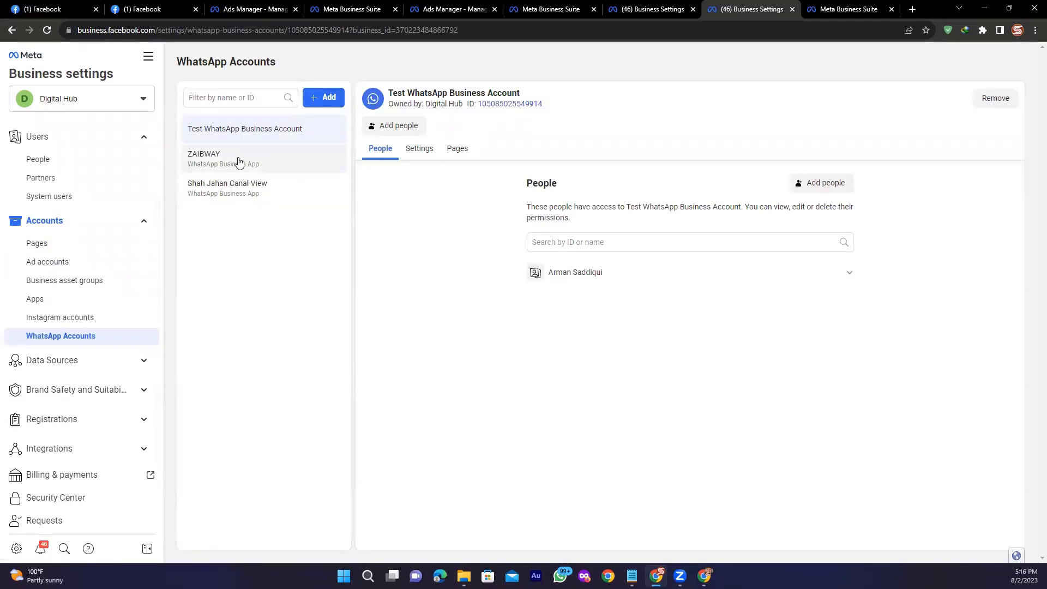
{"action": "left_click", "coordinate": [240, 161]}
{"action": "left_click", "coordinate": [247, 194]}
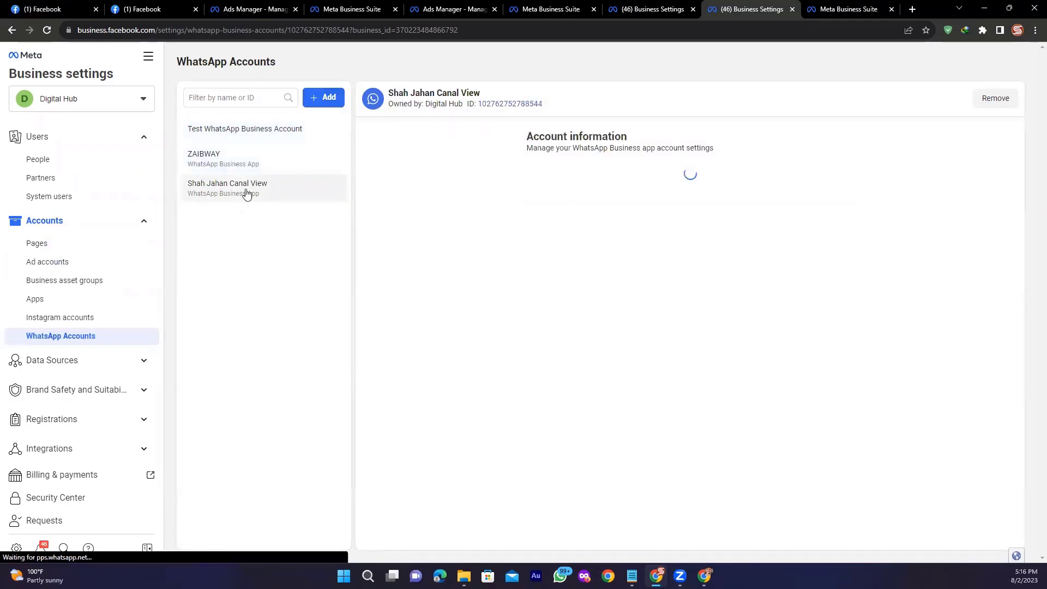
{"action": "left_click", "coordinate": [244, 136]}
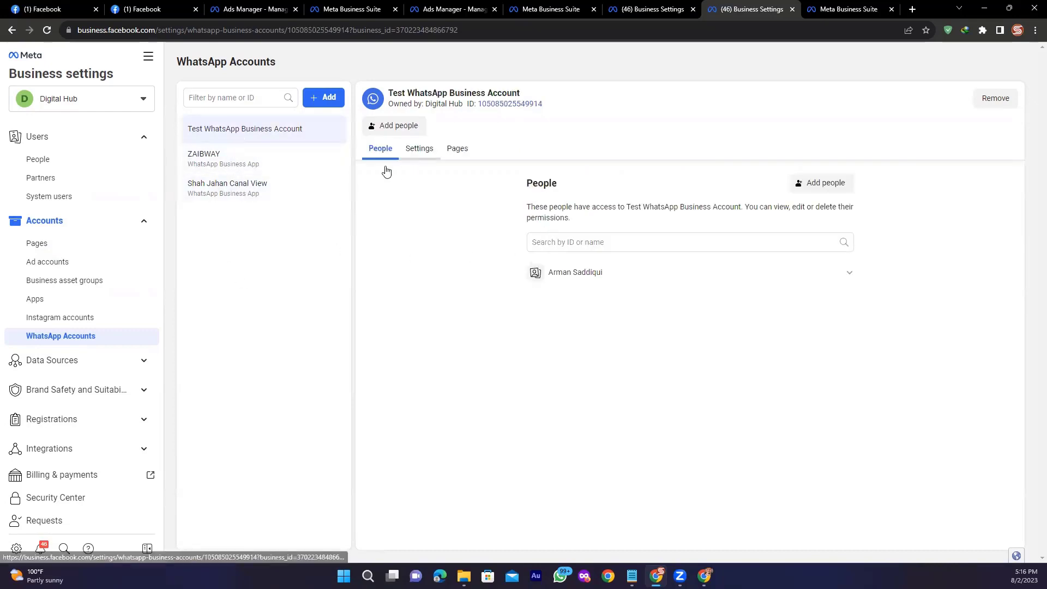
{"action": "scroll", "coordinate": [130, 366], "scroll_direction": "down", "scroll_amount": 1}
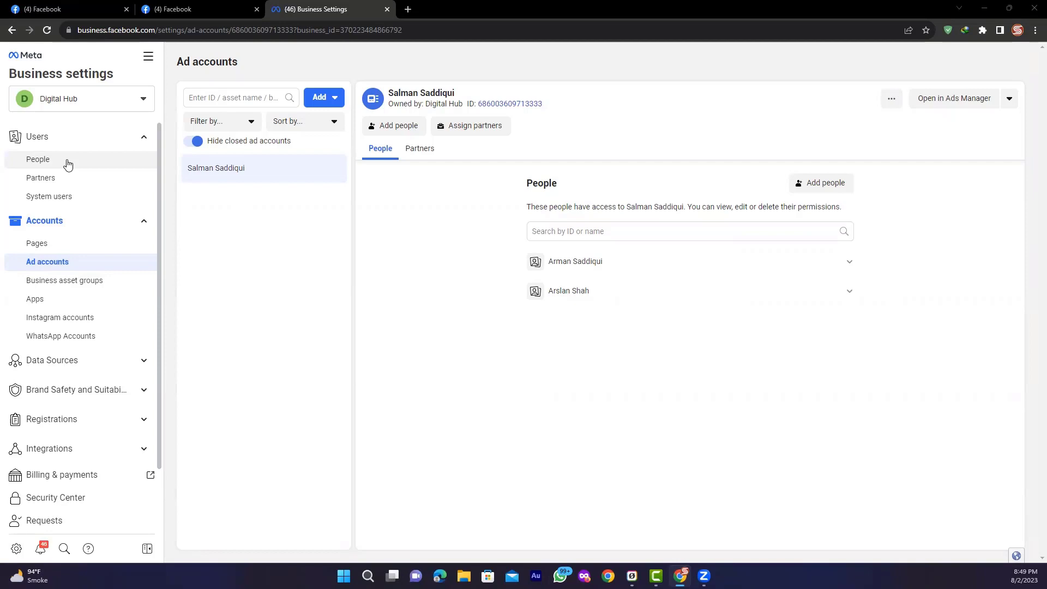
Show the personal public Facebook profile and the Digital Hub page, and return to Digital Hub's ad accounts in Business settings.
{"action": "left_click", "coordinate": [217, 9]}
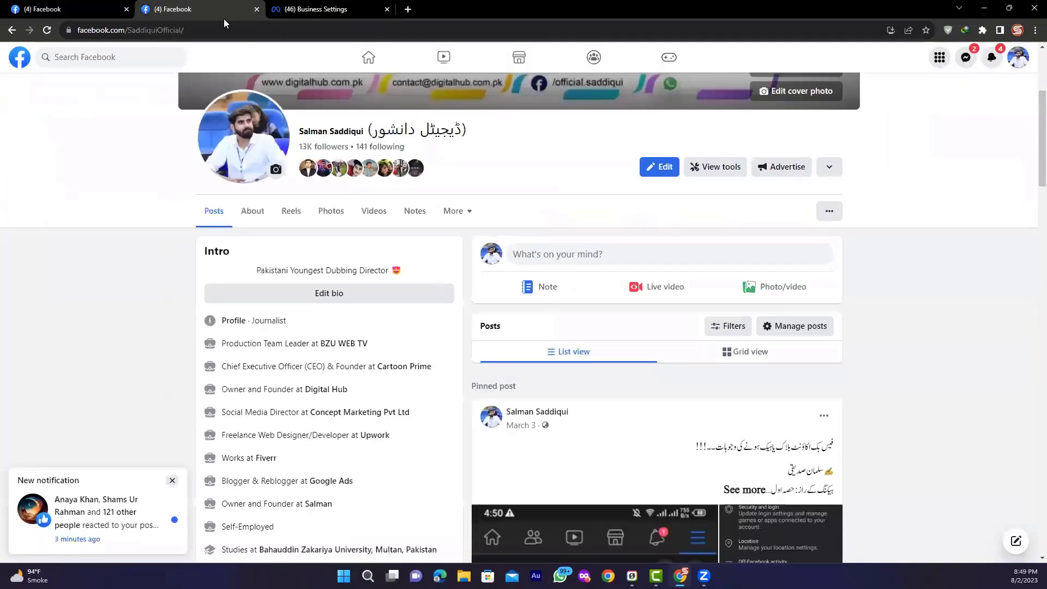
{"action": "left_click", "coordinate": [82, 9]}
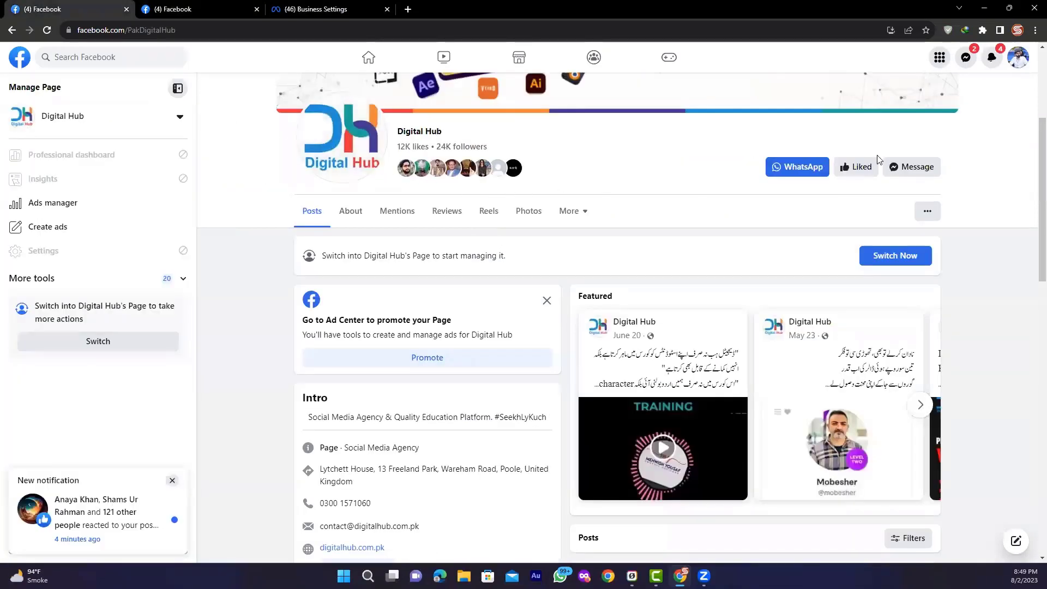
{"action": "left_click", "coordinate": [330, 11]}
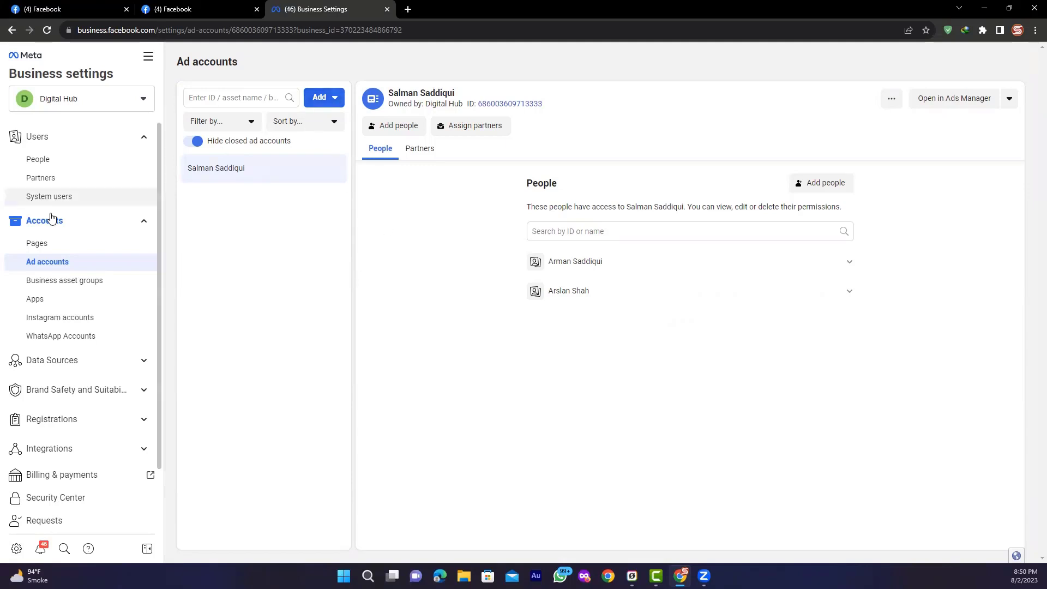
Show the invitation form for adding people to the Digital Hub business account and cancel it without inviting anyone.
{"action": "left_click", "coordinate": [36, 163]}
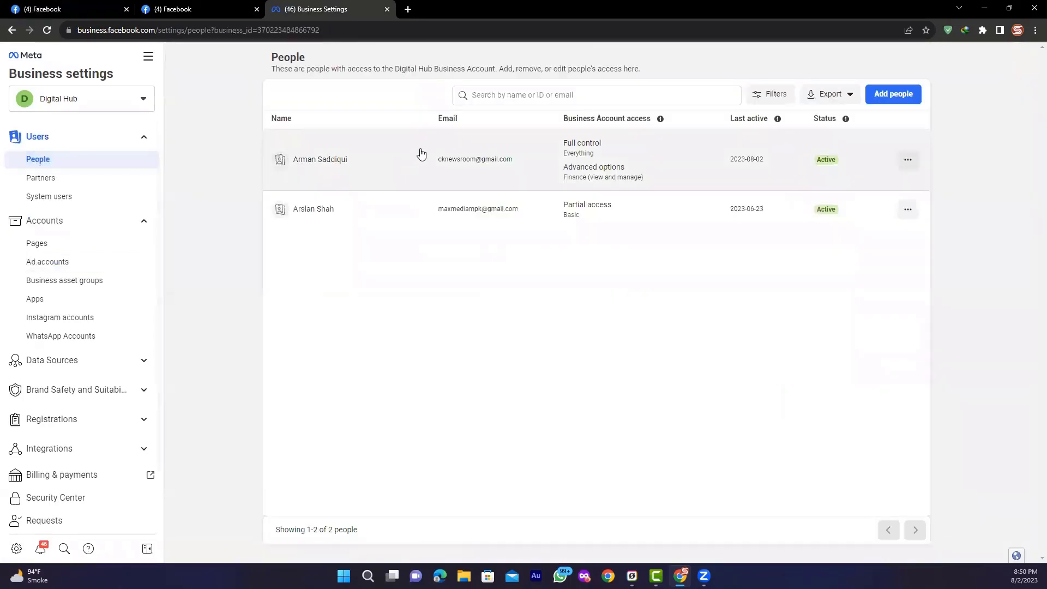
{"action": "left_click", "coordinate": [893, 96]}
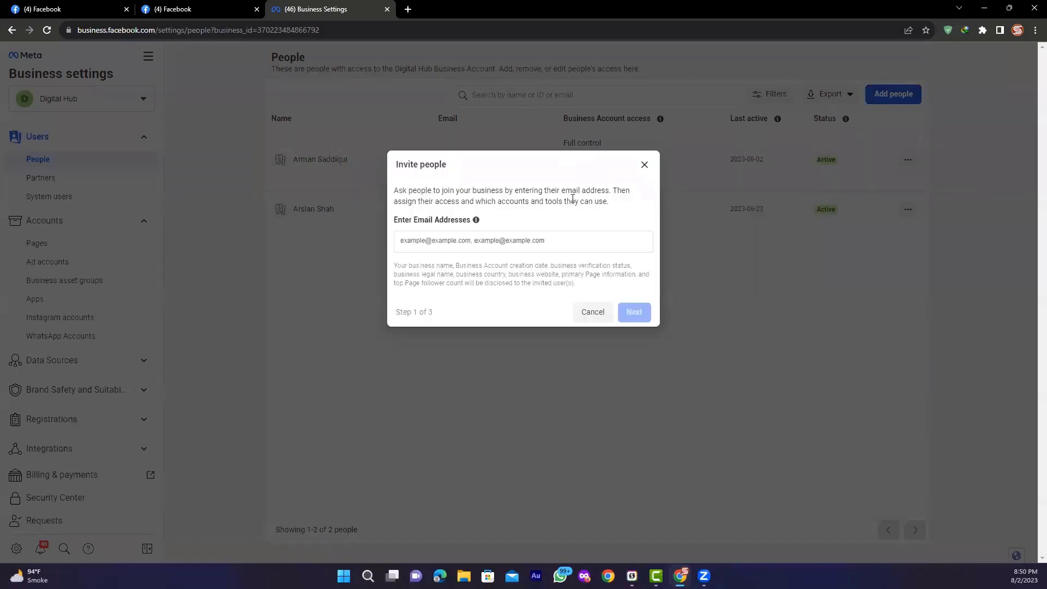
{"action": "left_click", "coordinate": [593, 313]}
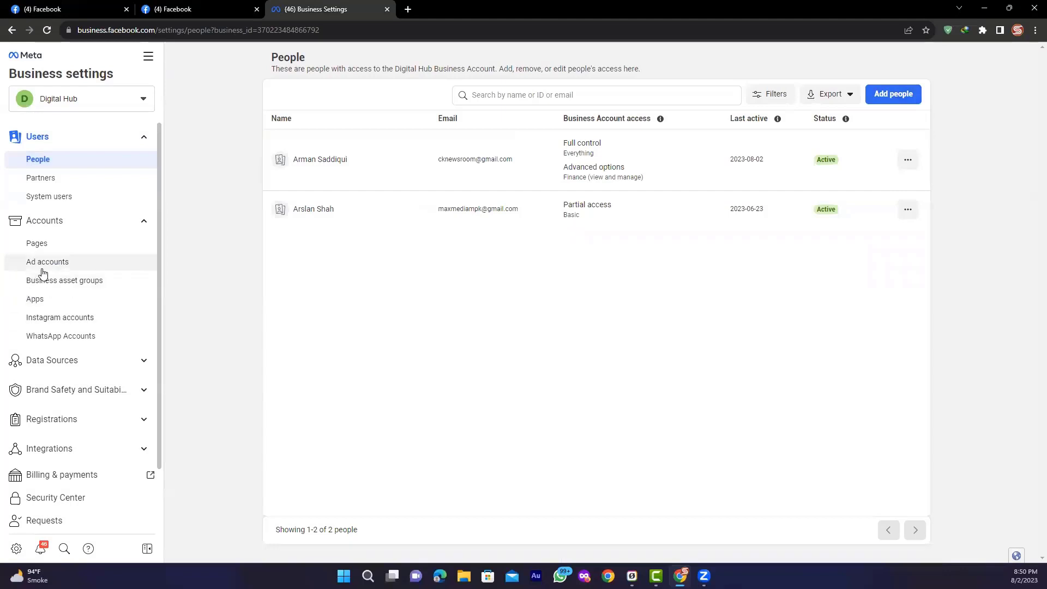
Open Digital Hub's ad accounts, select both listed people in the existing ad account's access form, and close it without assigning them.
{"action": "left_click", "coordinate": [42, 265]}
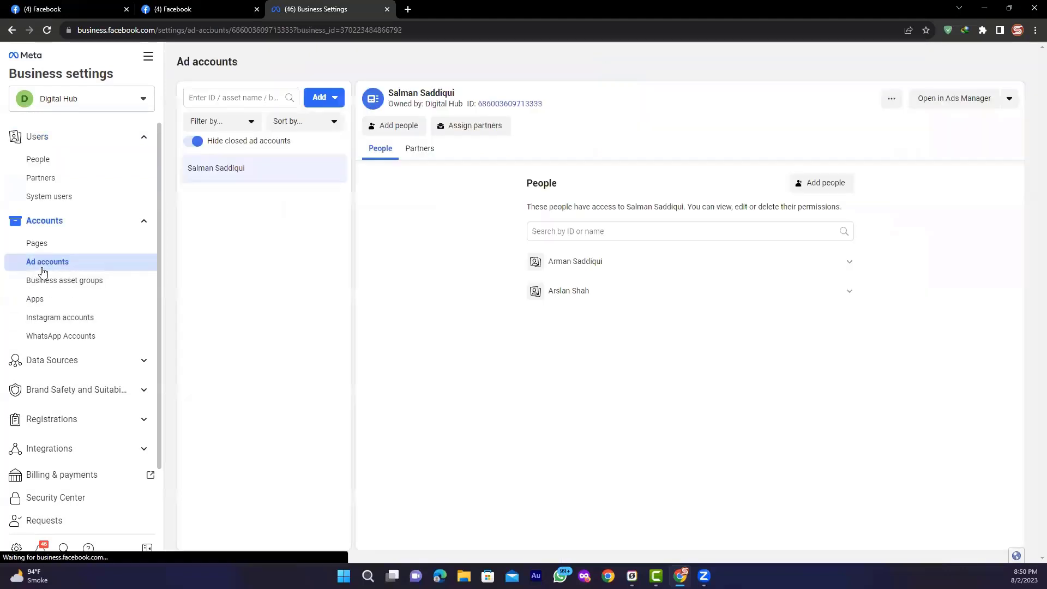
{"action": "left_click", "coordinate": [331, 101]}
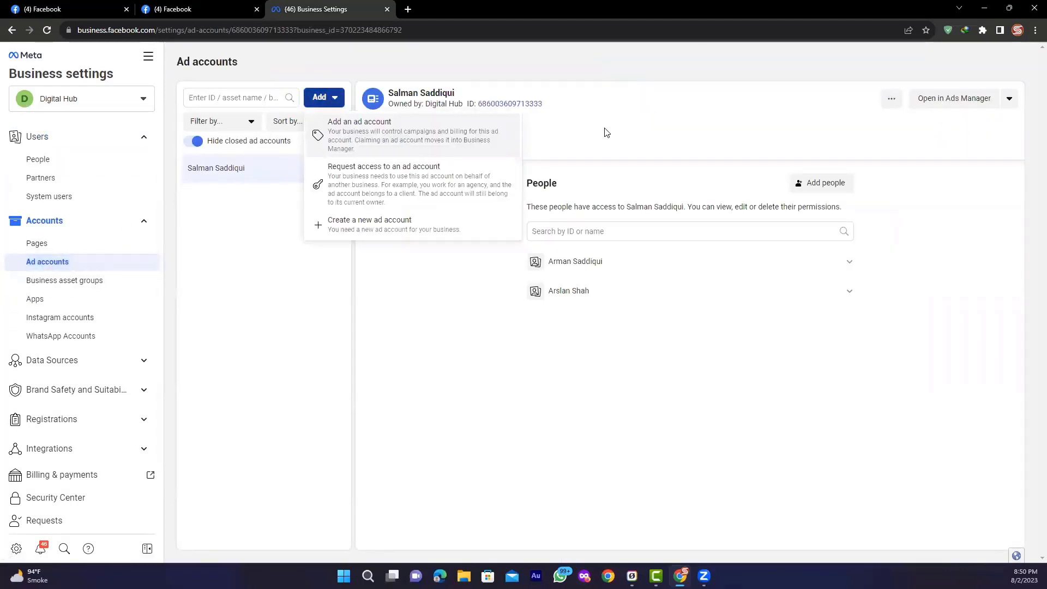
{"action": "left_click", "coordinate": [606, 129]}
{"action": "left_click", "coordinate": [406, 131]}
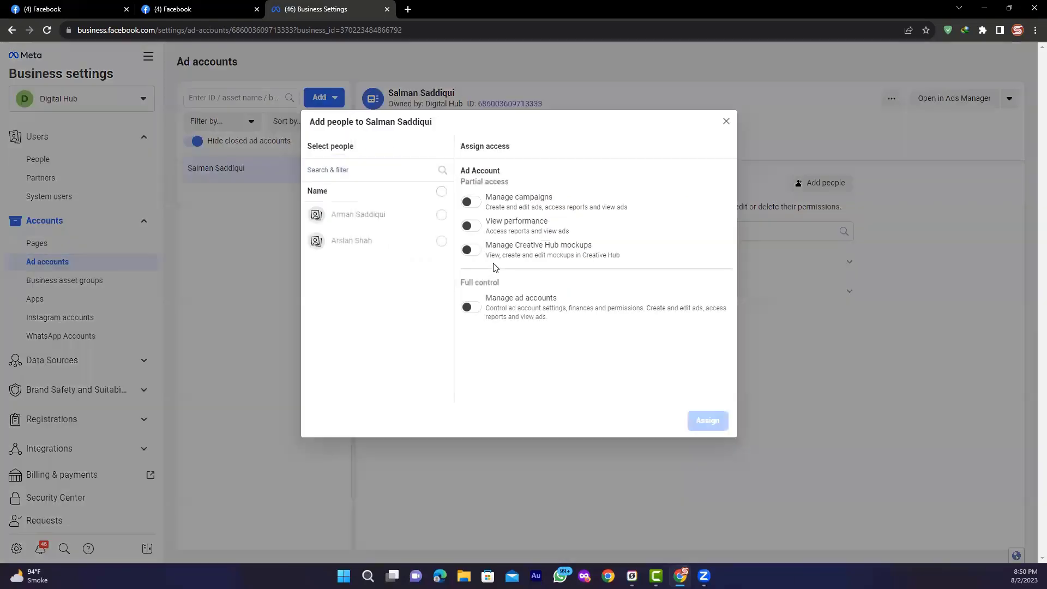
{"action": "left_click", "coordinate": [377, 217]}
{"action": "left_click", "coordinate": [380, 244]}
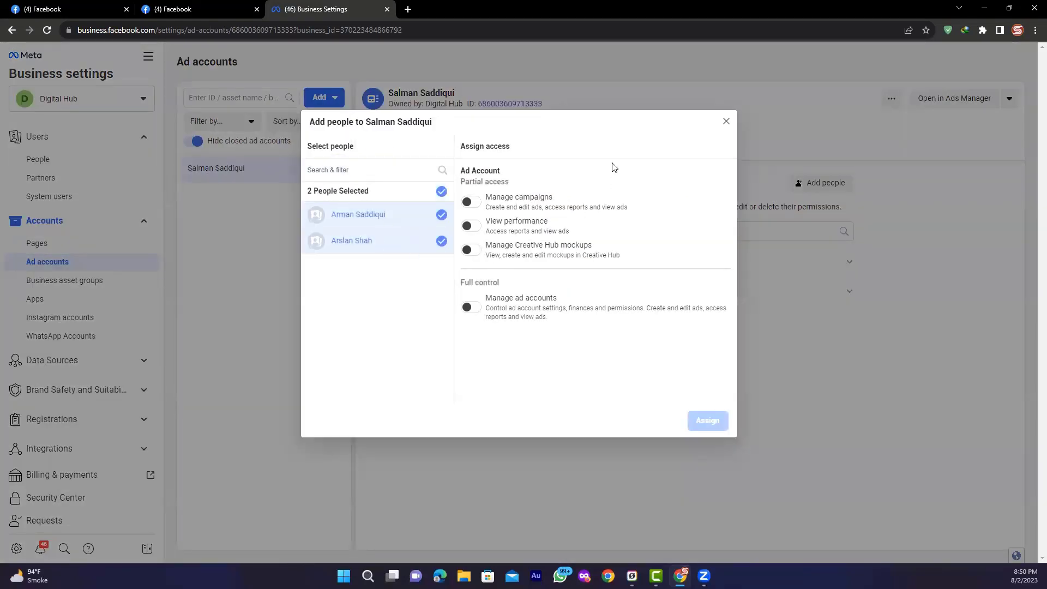
{"action": "left_click", "coordinate": [726, 122]}
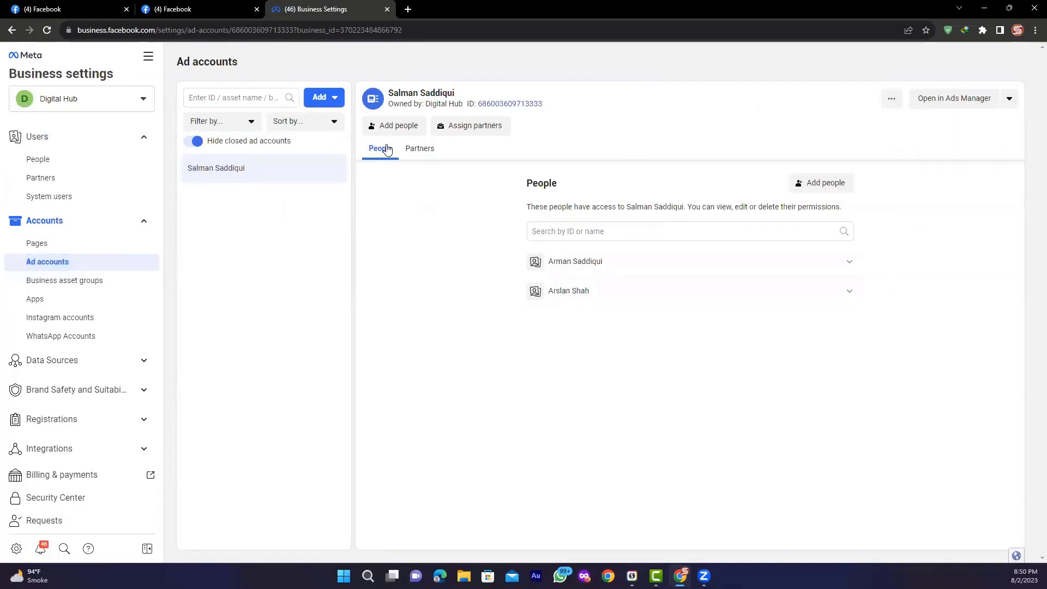
Search for "fd" among the people who can be added to the existing ad account and close the form.
{"action": "left_click", "coordinate": [408, 128]}
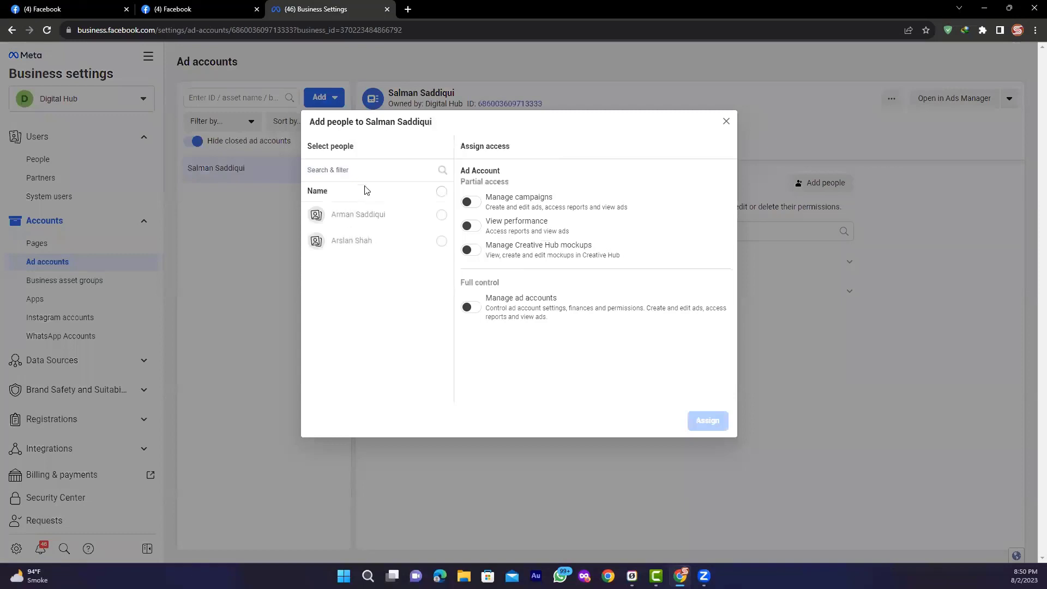
{"action": "left_click", "coordinate": [366, 179]}
{"action": "type", "text": "fd"}
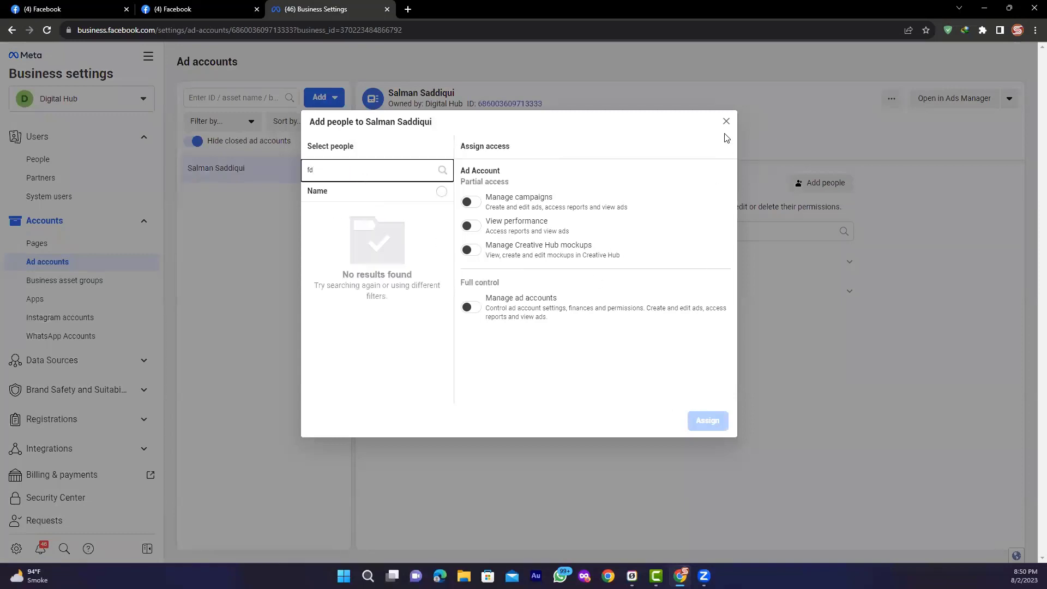
{"action": "left_click", "coordinate": [726, 122]}
Review the people who have access to the Digital Hub business account.
{"action": "left_click", "coordinate": [73, 140]}
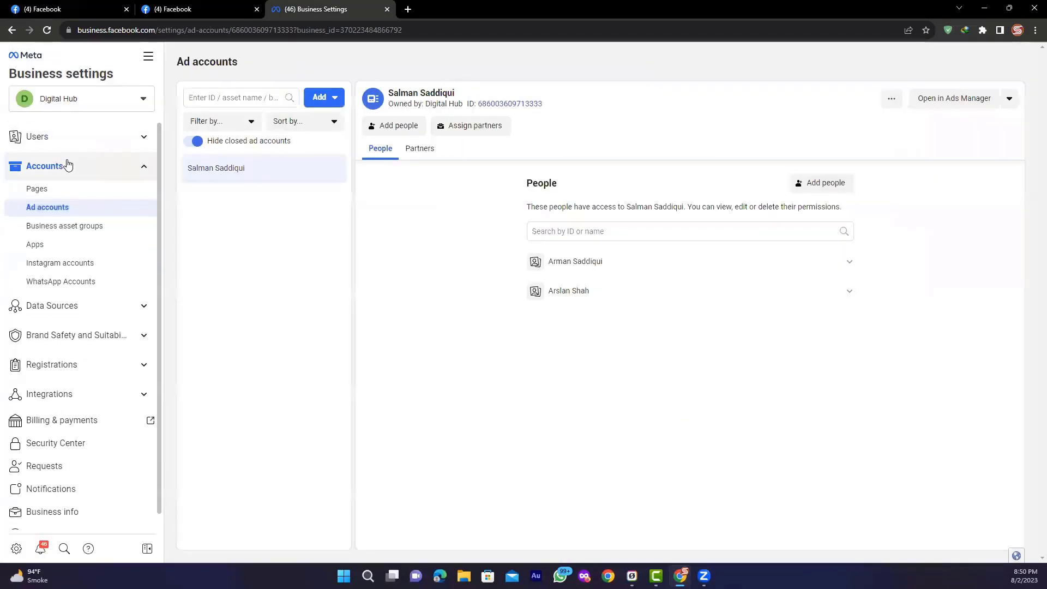
{"action": "left_click", "coordinate": [77, 143]}
{"action": "left_click", "coordinate": [66, 161]}
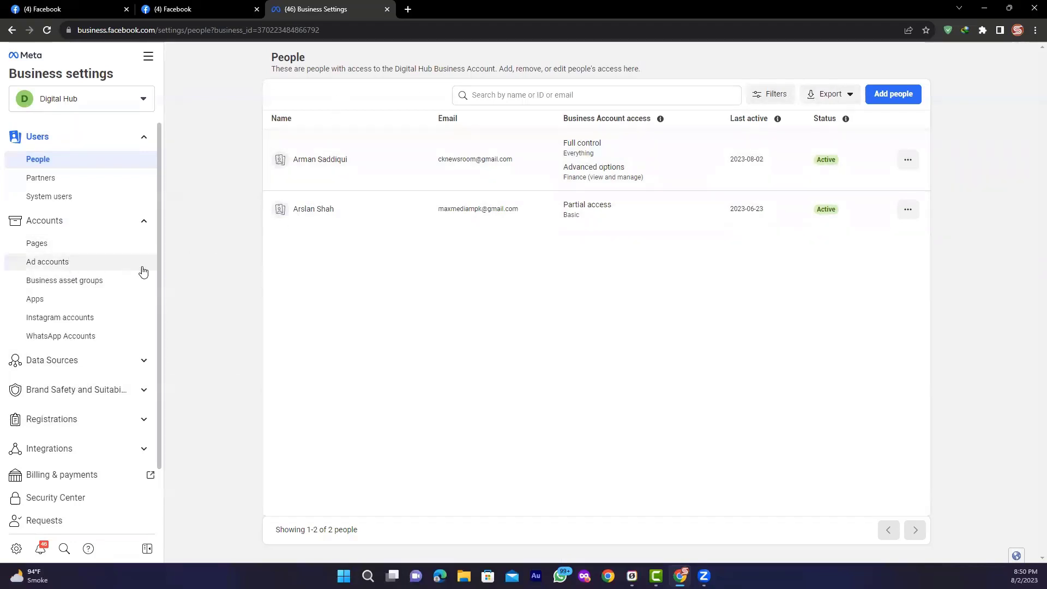
Show the options for adding ad accounts and the primary Page list required for requesting access, without choosing a Page.
{"action": "left_click", "coordinate": [96, 263]}
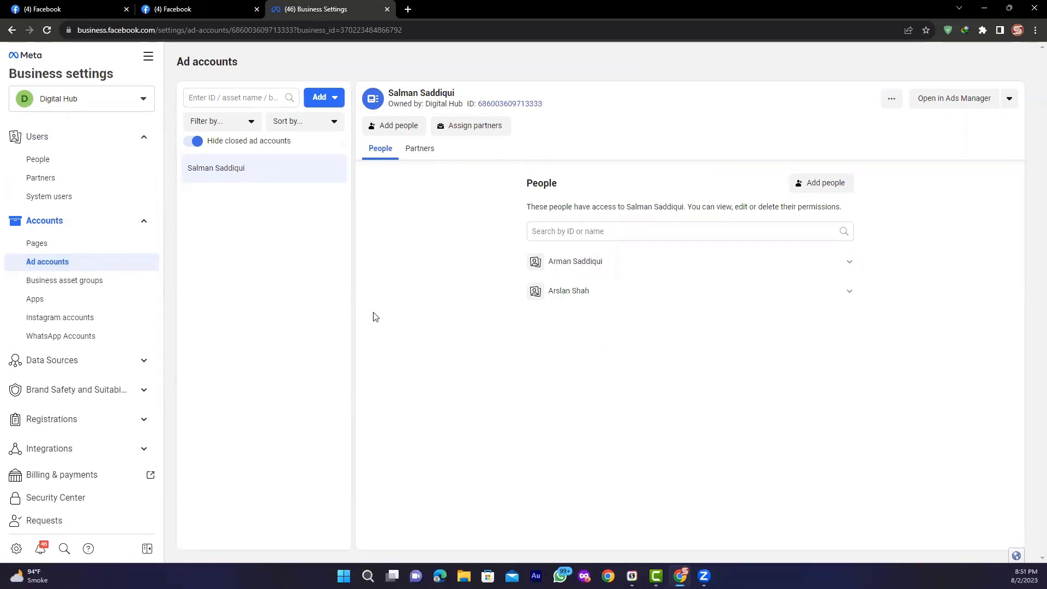
{"action": "left_click", "coordinate": [323, 98]}
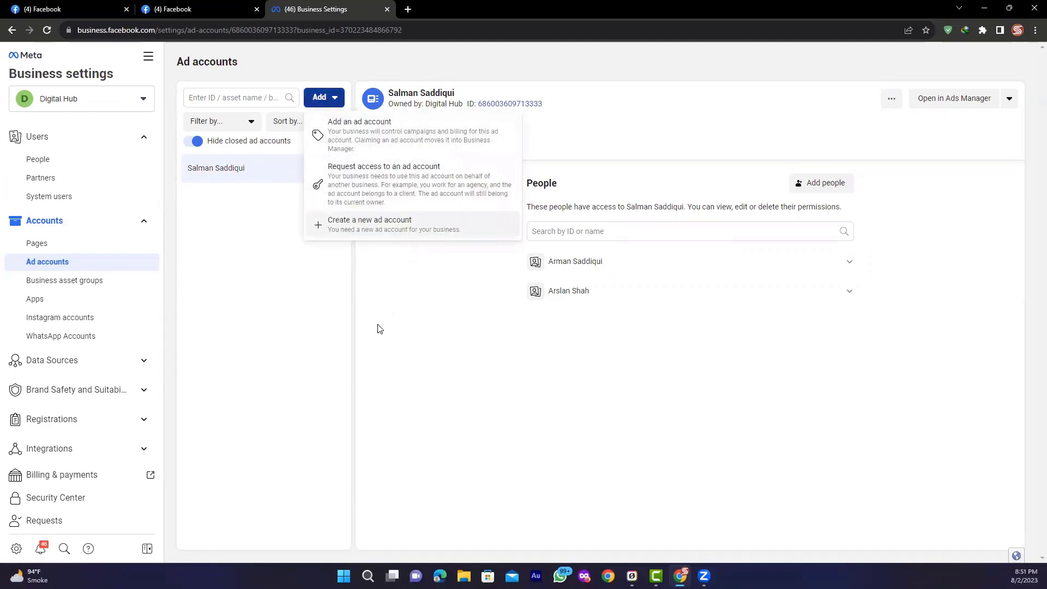
{"action": "left_click", "coordinate": [425, 264]}
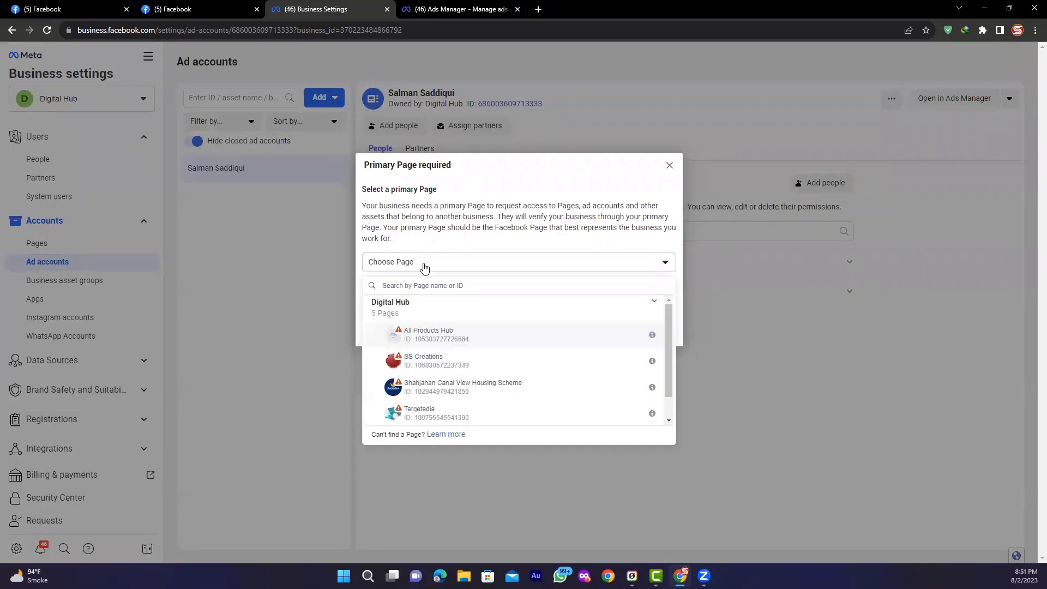
{"action": "left_click", "coordinate": [460, 227]}
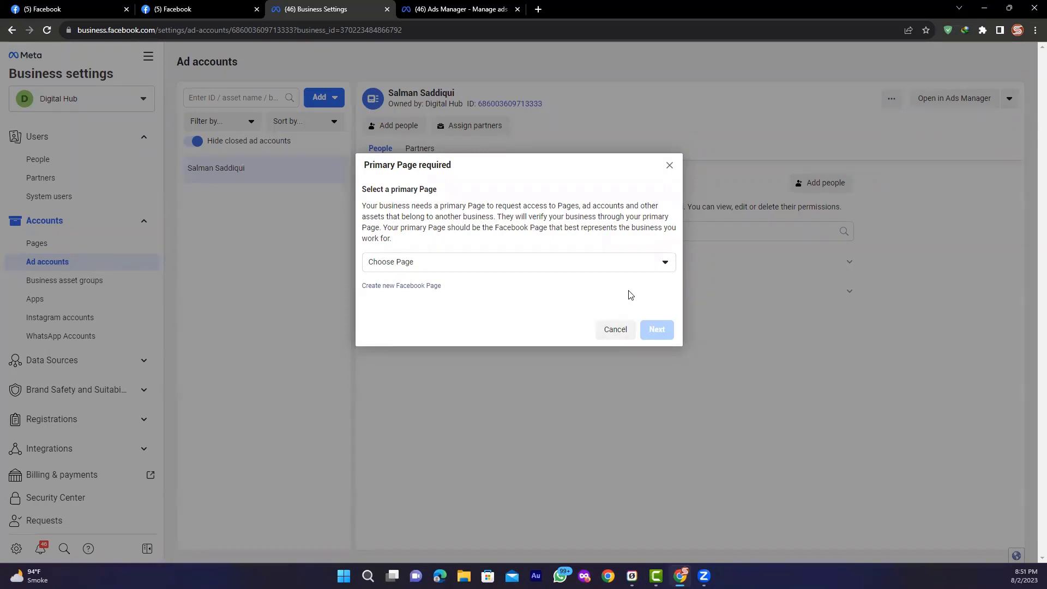
{"action": "left_click", "coordinate": [671, 167]}
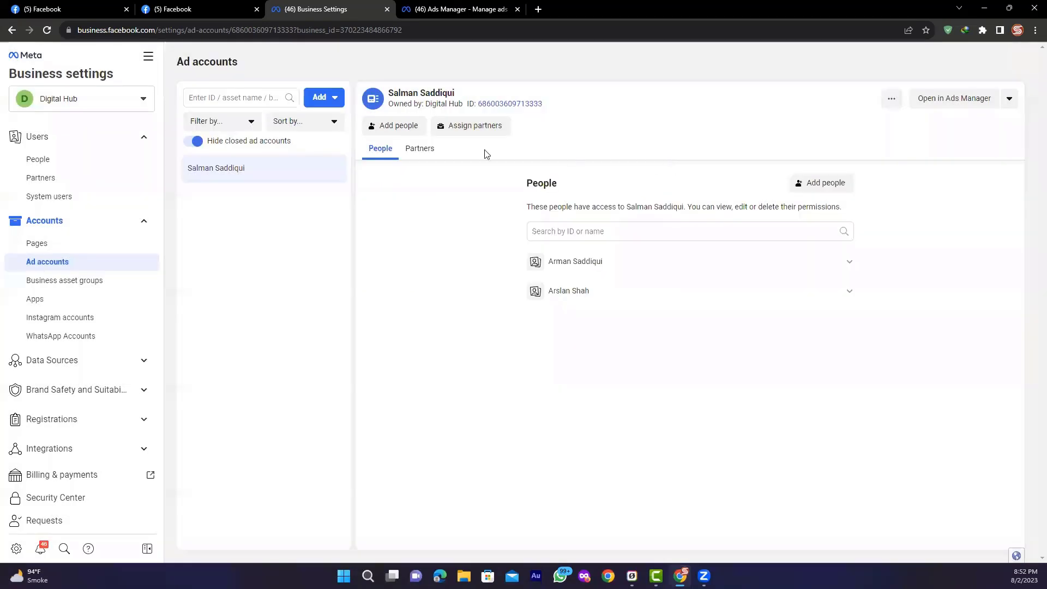
{"action": "left_click", "coordinate": [327, 98]}
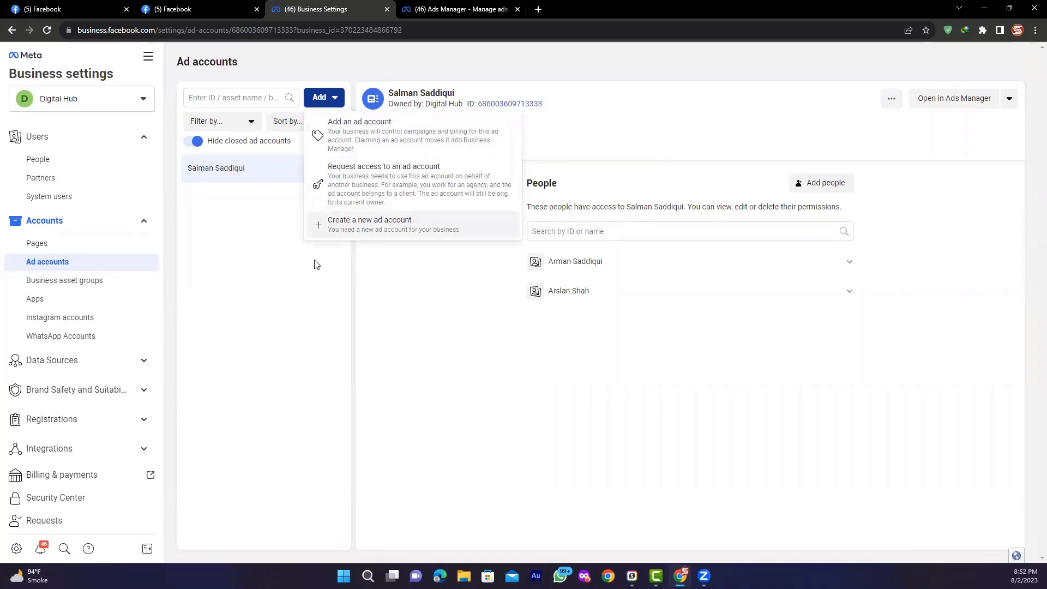
{"action": "left_click", "coordinate": [301, 266]}
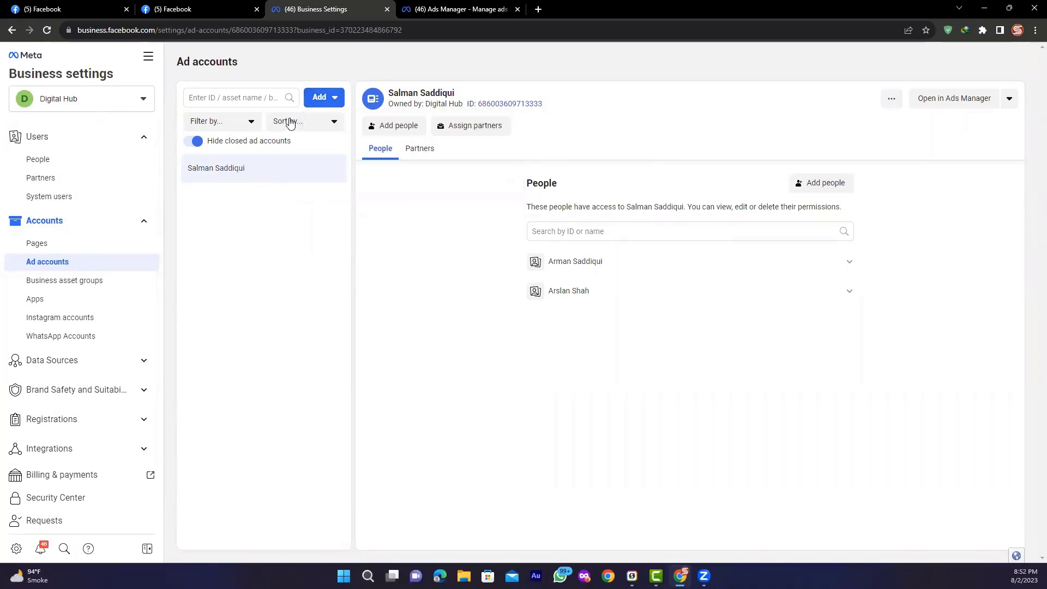
Set up a new ad account named Zaibway with PKR — Pakistani Rupee as its currency.
{"action": "left_click", "coordinate": [322, 97]}
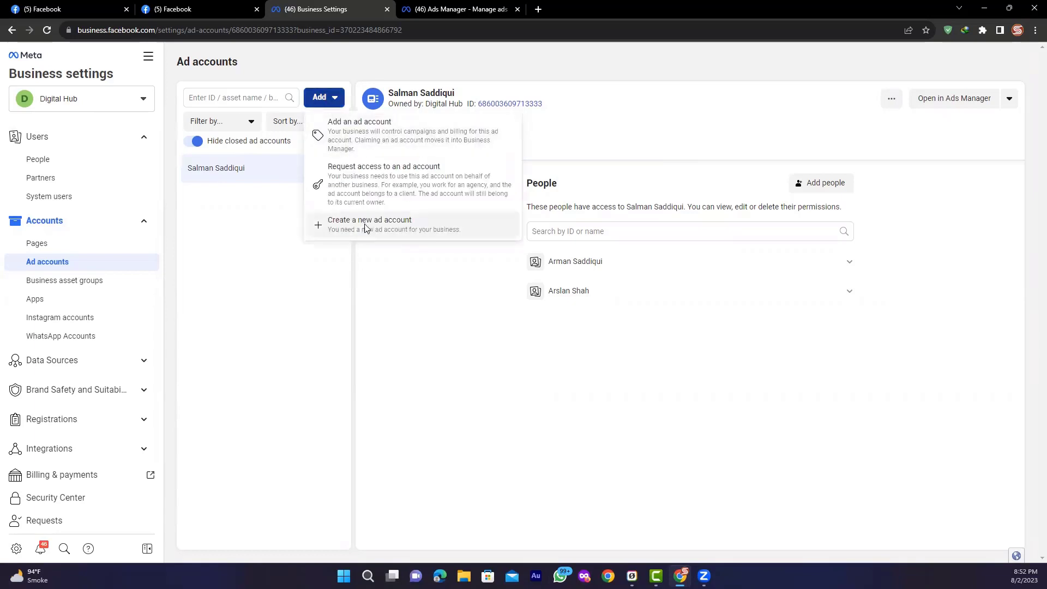
{"action": "left_click", "coordinate": [364, 226]}
{"action": "left_click", "coordinate": [426, 312]}
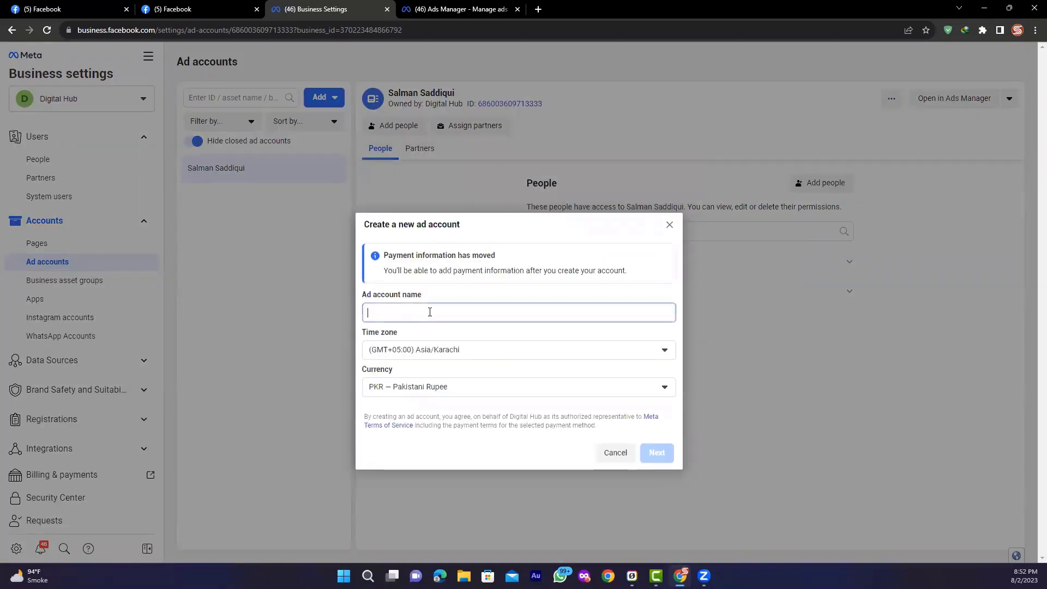
{"action": "type", "text": "S"}
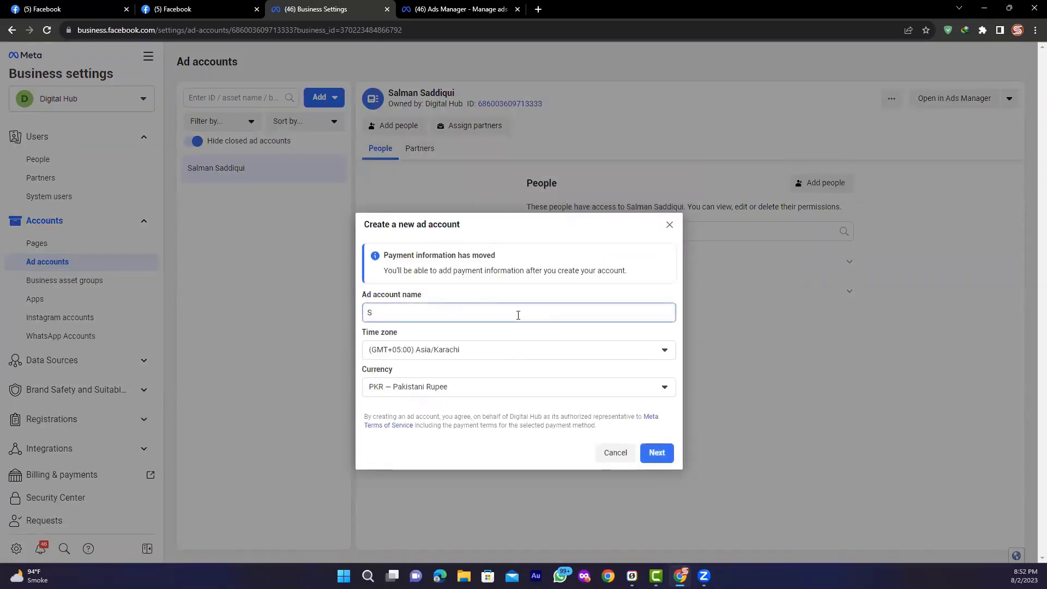
{"action": "key", "text": "BackSpace"}
{"action": "type", "text": "Z"}
{"action": "key", "text": "BackSpace"}
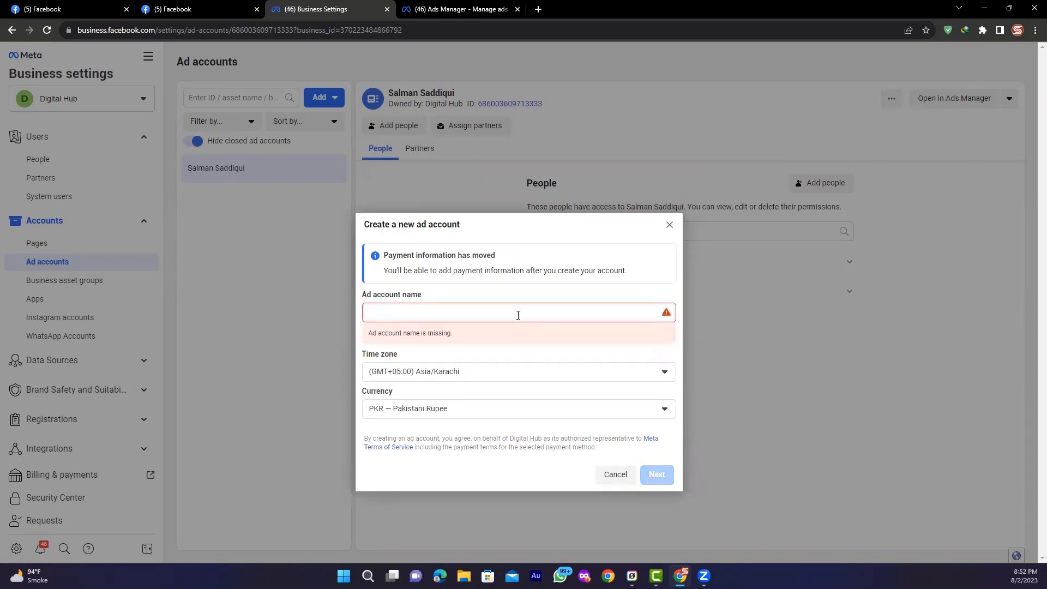
{"action": "type", "text": "Zaibway"}
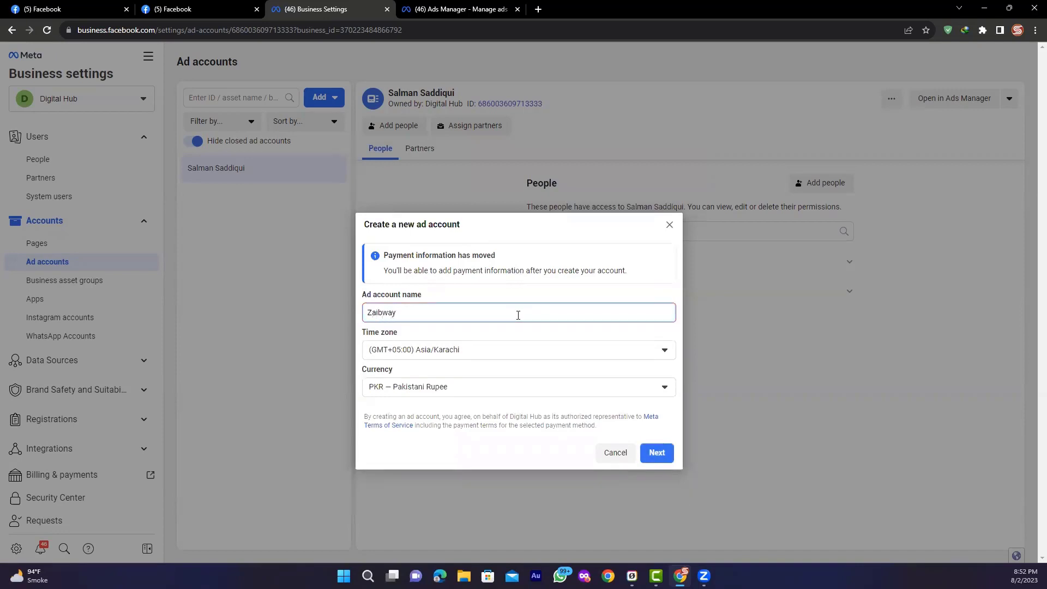
{"action": "left_click", "coordinate": [417, 387]}
{"action": "left_click", "coordinate": [418, 387]}
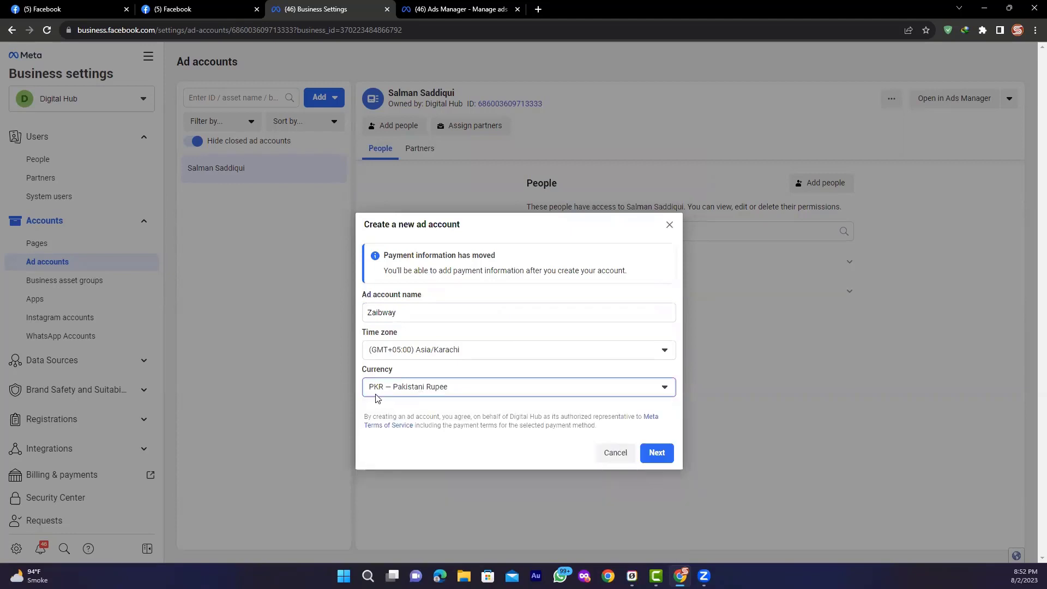
{"action": "left_click", "coordinate": [657, 453]}
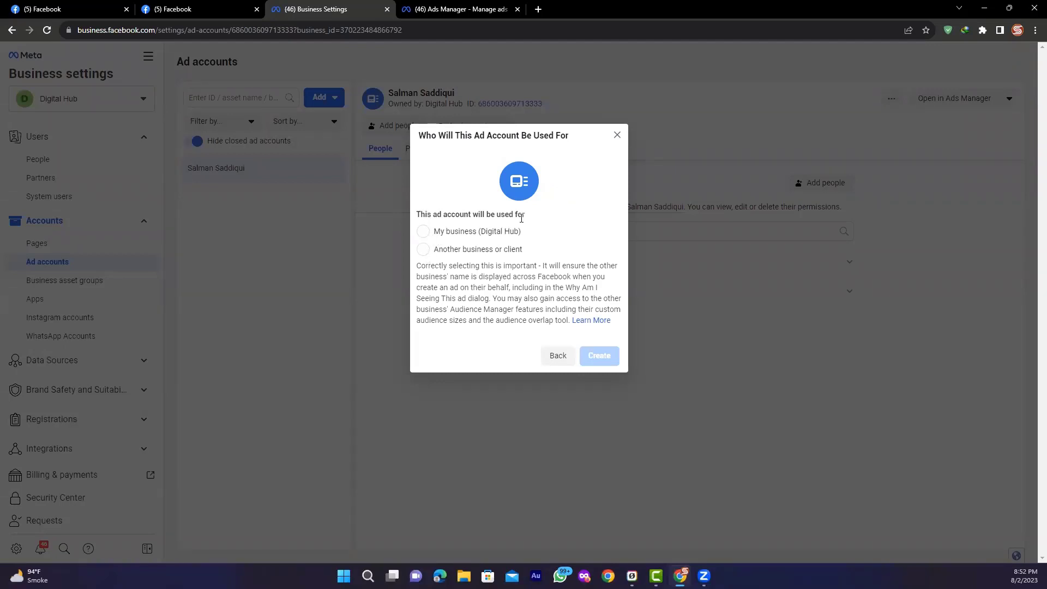
Show the existing partner and business ID options for using the ad account for another business or client.
{"action": "left_click", "coordinate": [425, 249]}
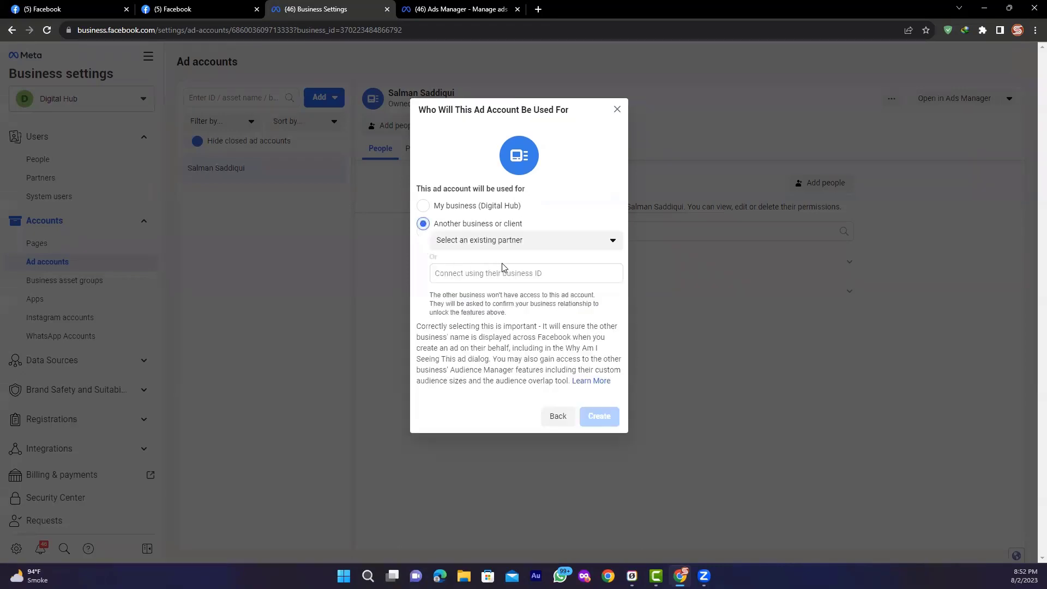
{"action": "left_click", "coordinate": [518, 243]}
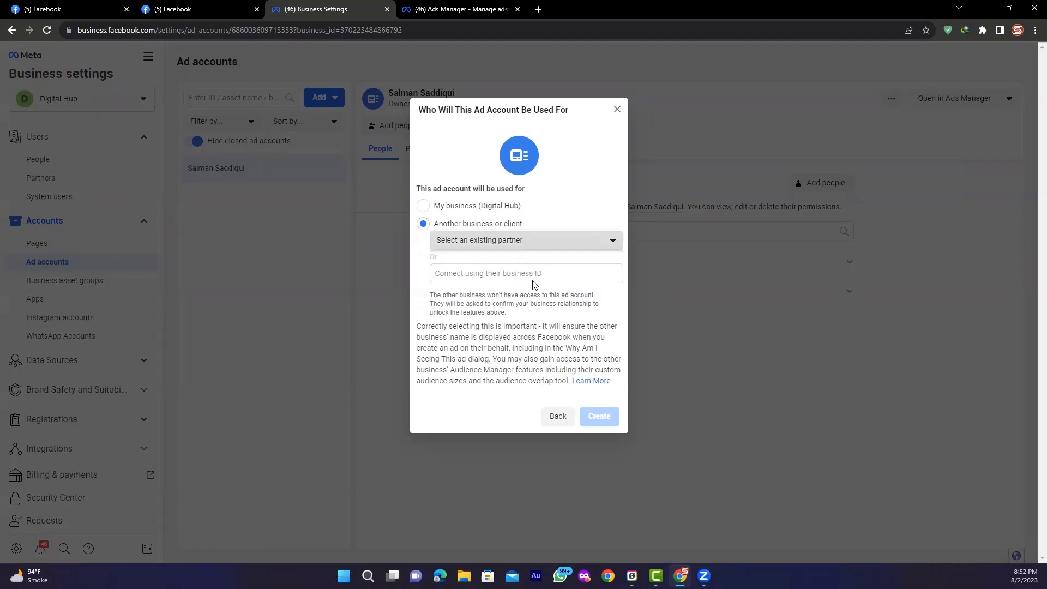
{"action": "left_click", "coordinate": [504, 274]}
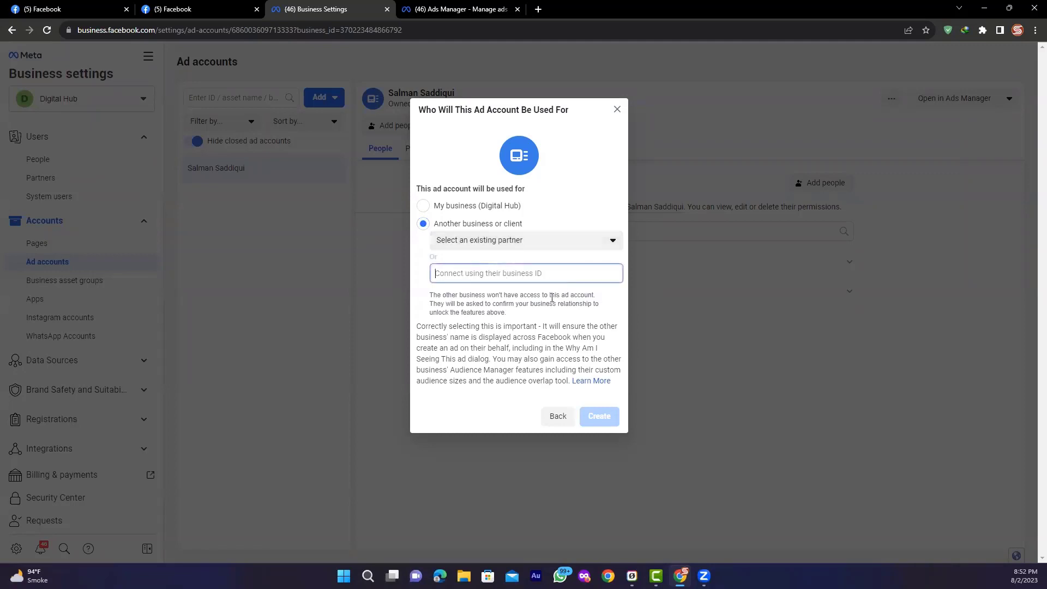
Create the Zaibway ad account for My business (Digital Hub), skipping people permissions and payment information.
{"action": "left_click", "coordinate": [486, 210]}
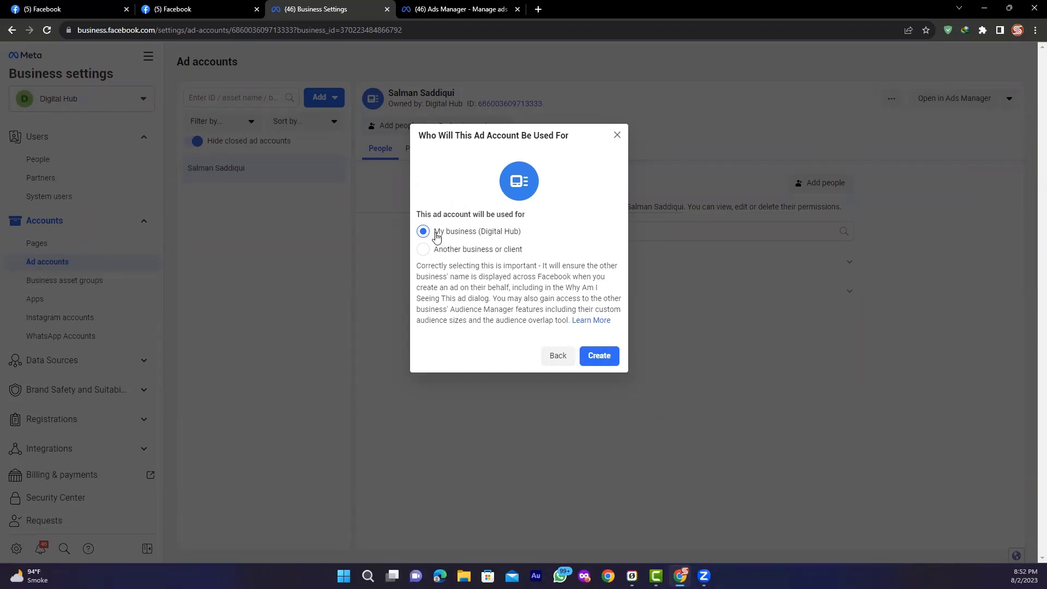
{"action": "left_click", "coordinate": [607, 356]}
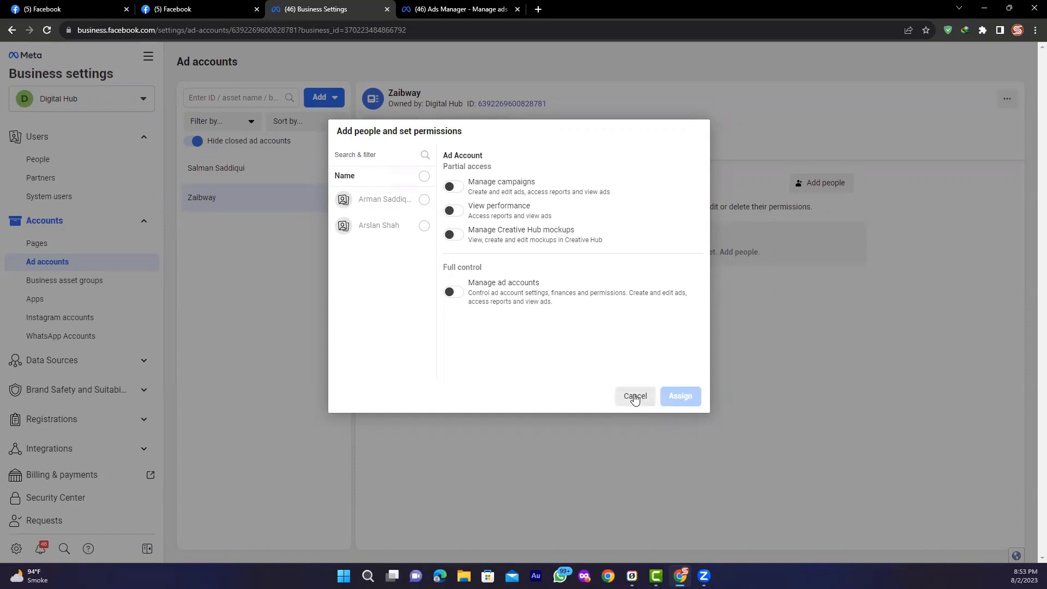
{"action": "left_click", "coordinate": [627, 397]}
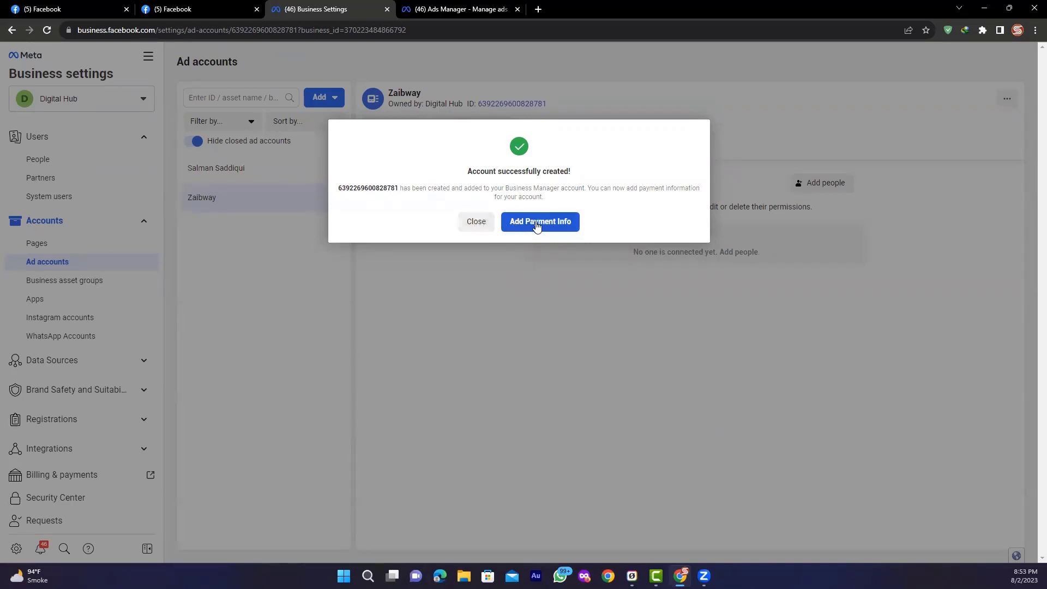
{"action": "left_click", "coordinate": [477, 224]}
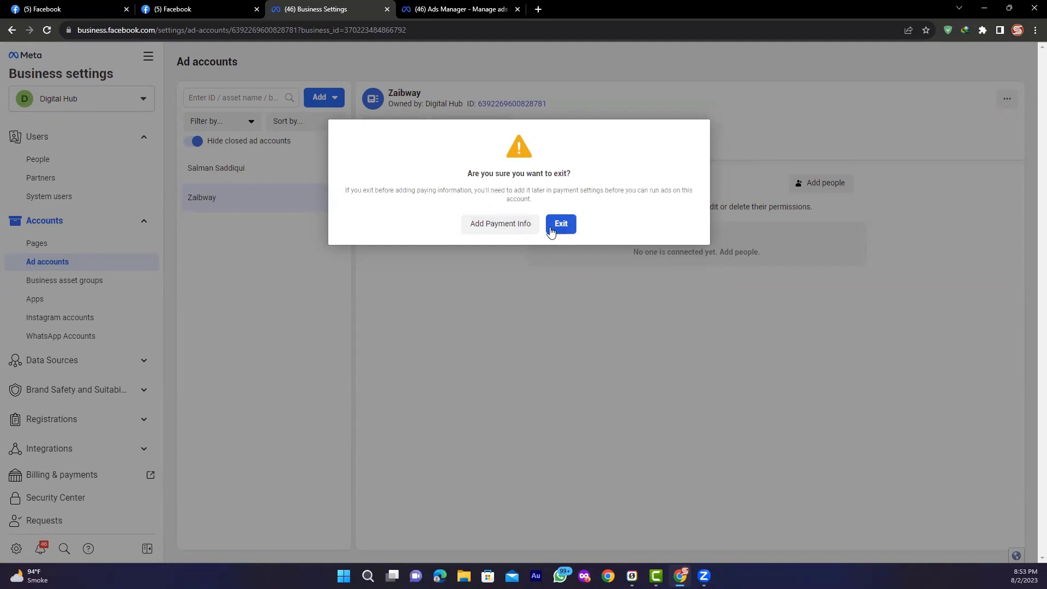
{"action": "left_click", "coordinate": [569, 229]}
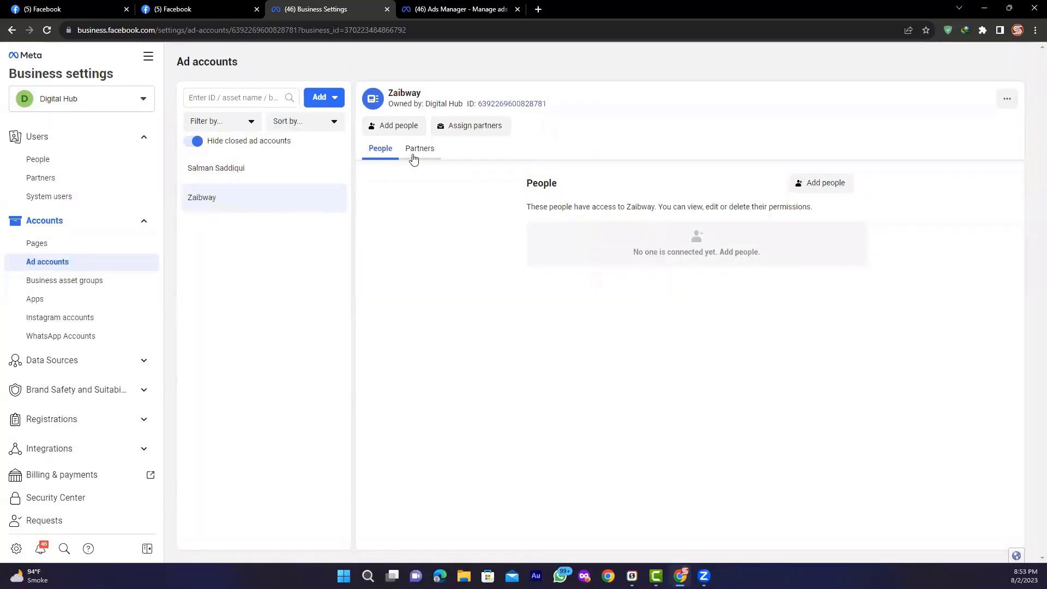
Select one listed person and enable Manage campaigns for the Zaibway ad account, and close the form without assigning access.
{"action": "left_click", "coordinate": [393, 125]}
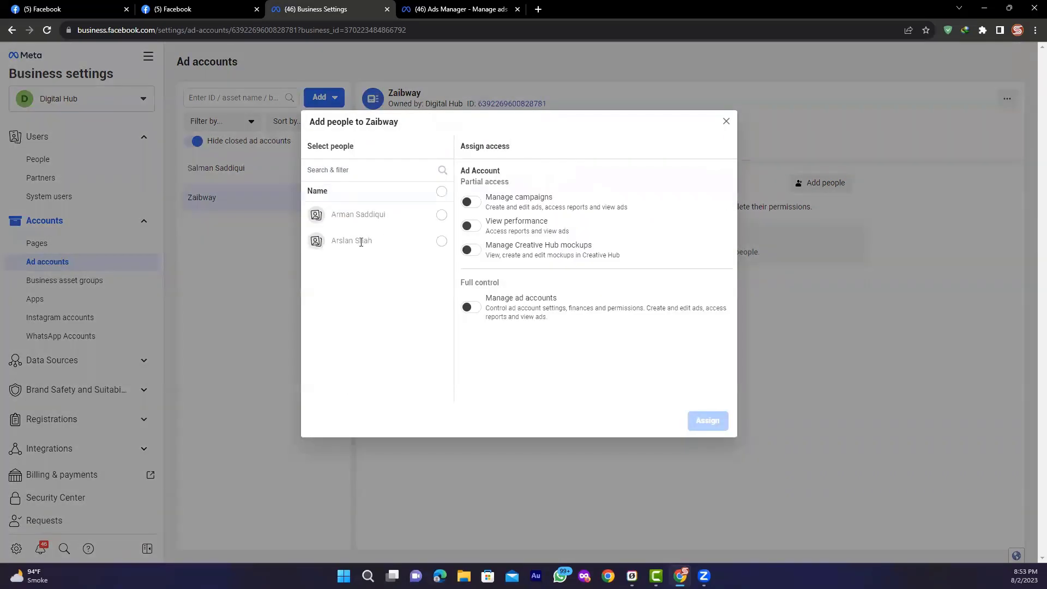
{"action": "left_click", "coordinate": [437, 243]}
{"action": "left_click", "coordinate": [479, 202]}
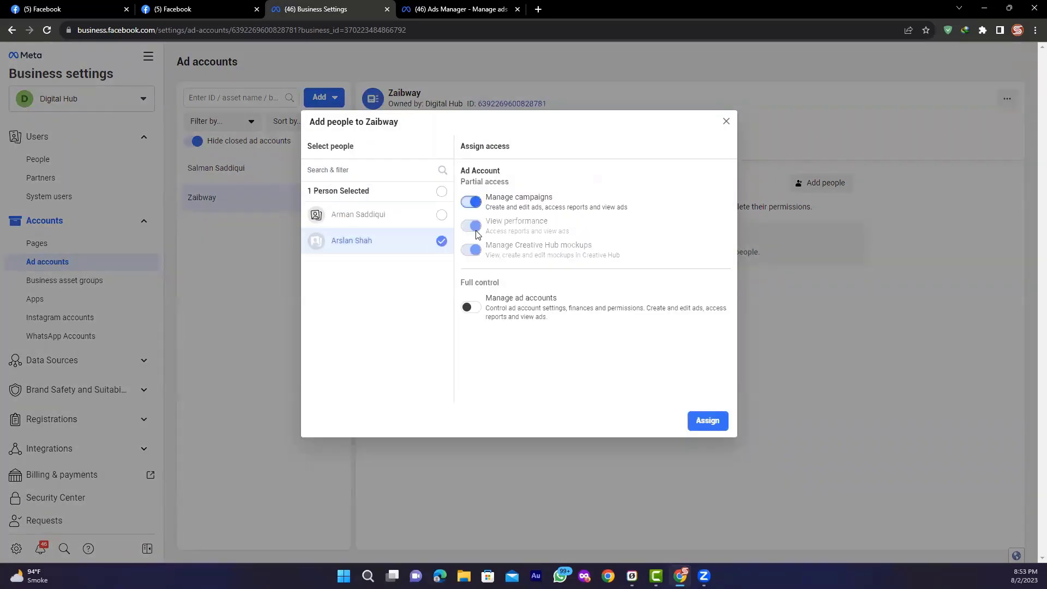
{"action": "left_click", "coordinate": [726, 121]}
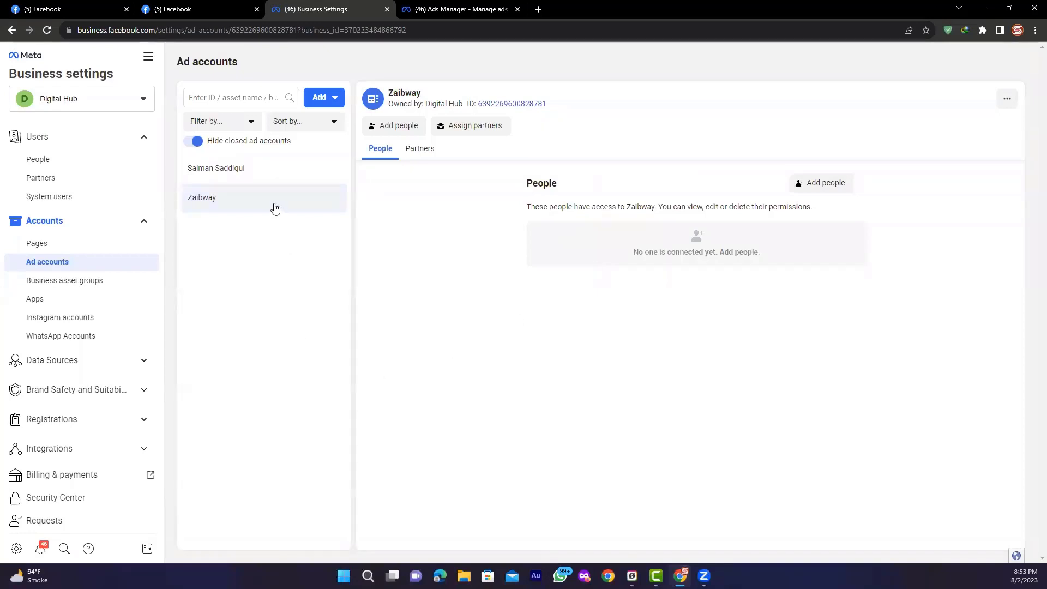
View the existing ad account's campaigns in Ads Manager and return to Zaibway in Business settings.
{"action": "left_click", "coordinate": [463, 9]}
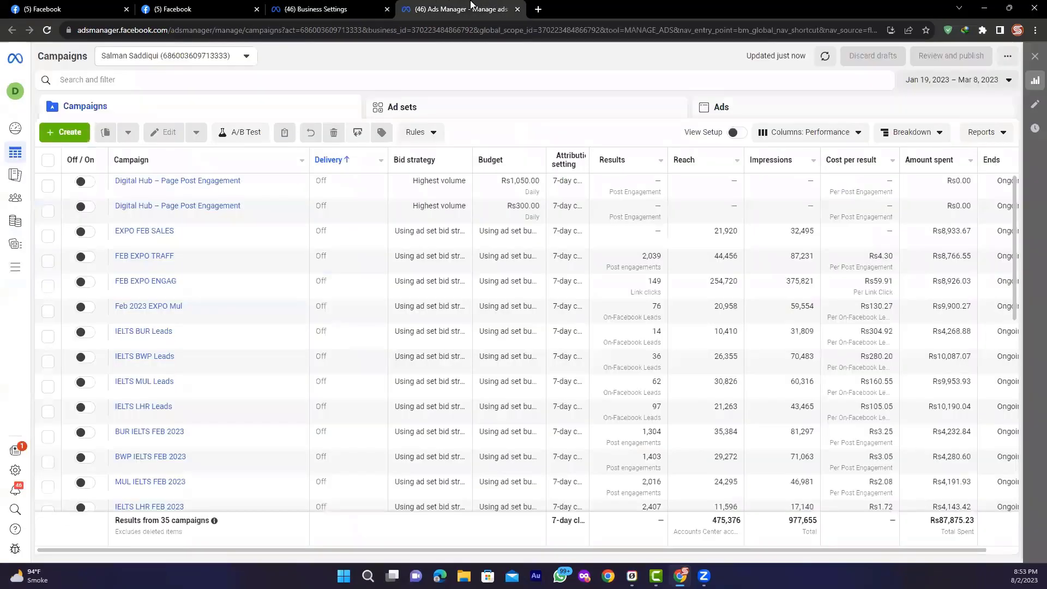
{"action": "left_click", "coordinate": [317, 9]}
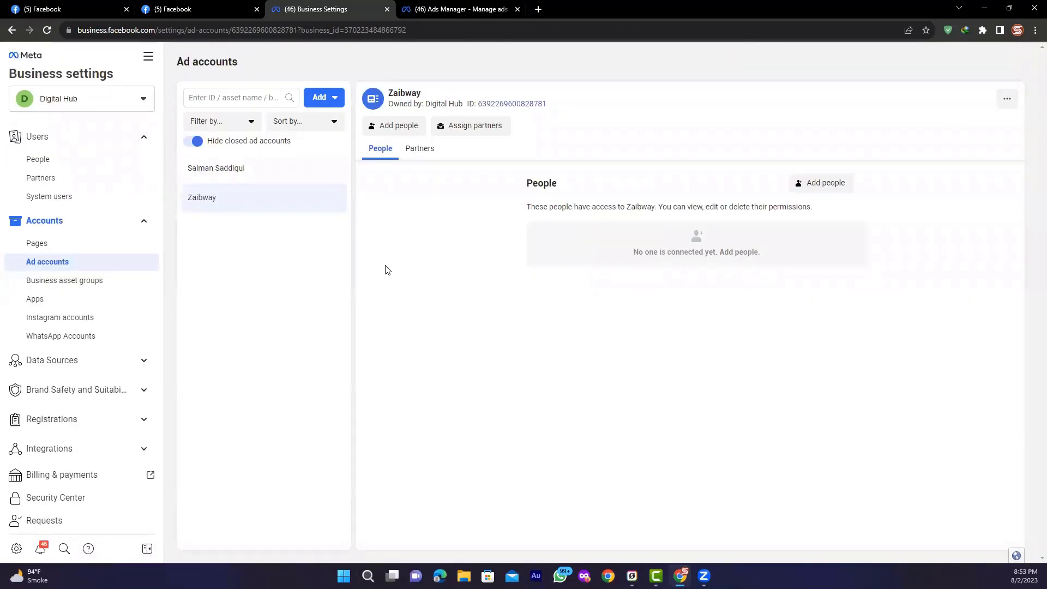